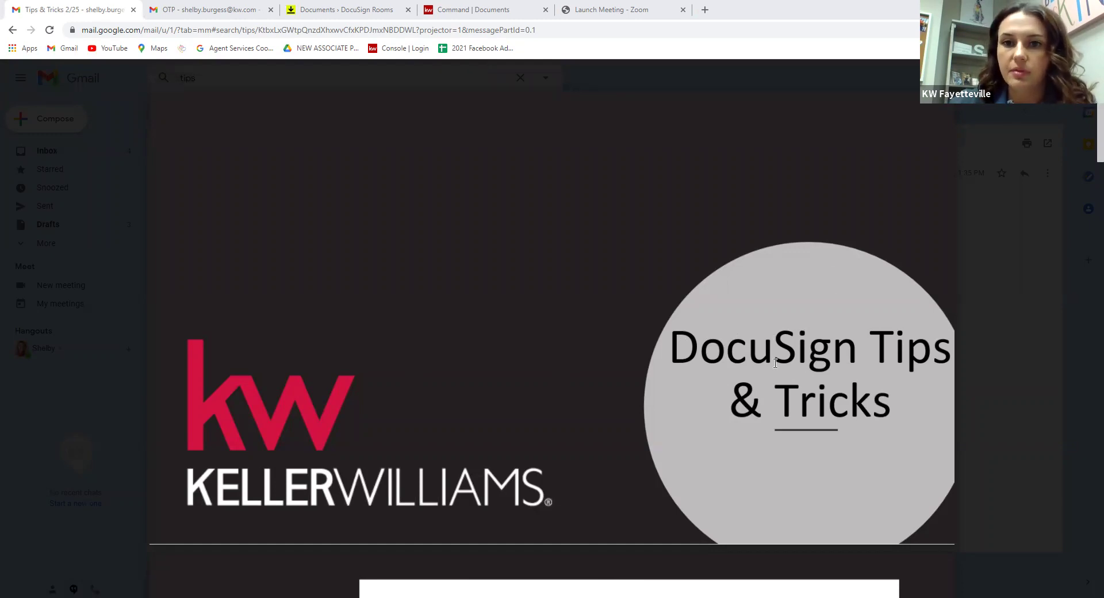
Scroll the Tips & Tricks deck to the '1. Emailing into a Room' slide, then go to the OTP email.
{"action": "scroll", "coordinate": [797, 330], "scroll_direction": "down", "scroll_amount": 8}
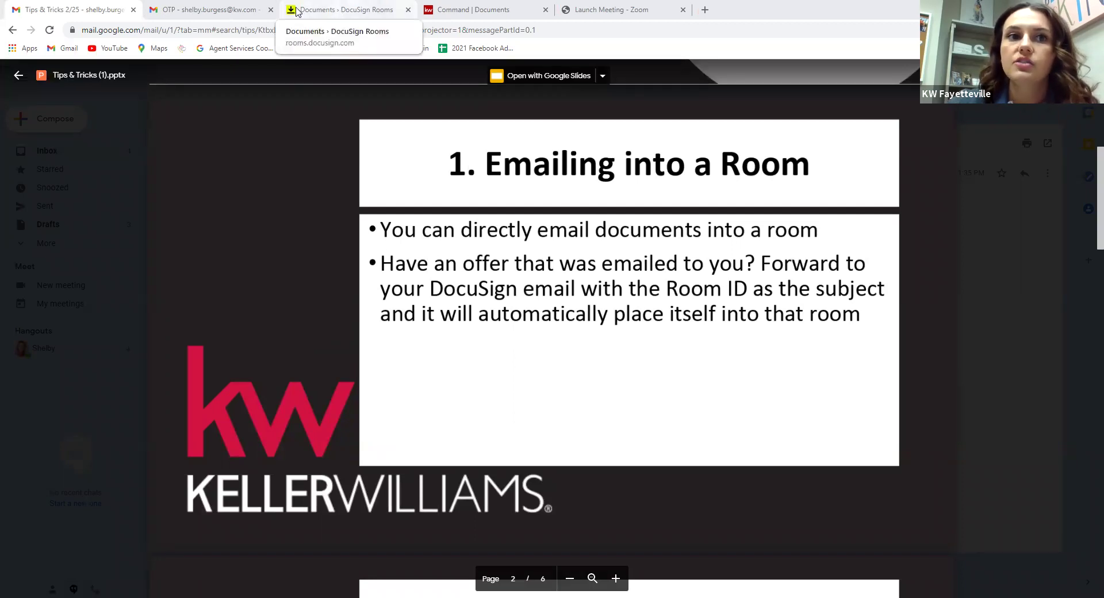
{"action": "key", "text": "ctrl+Tab"}
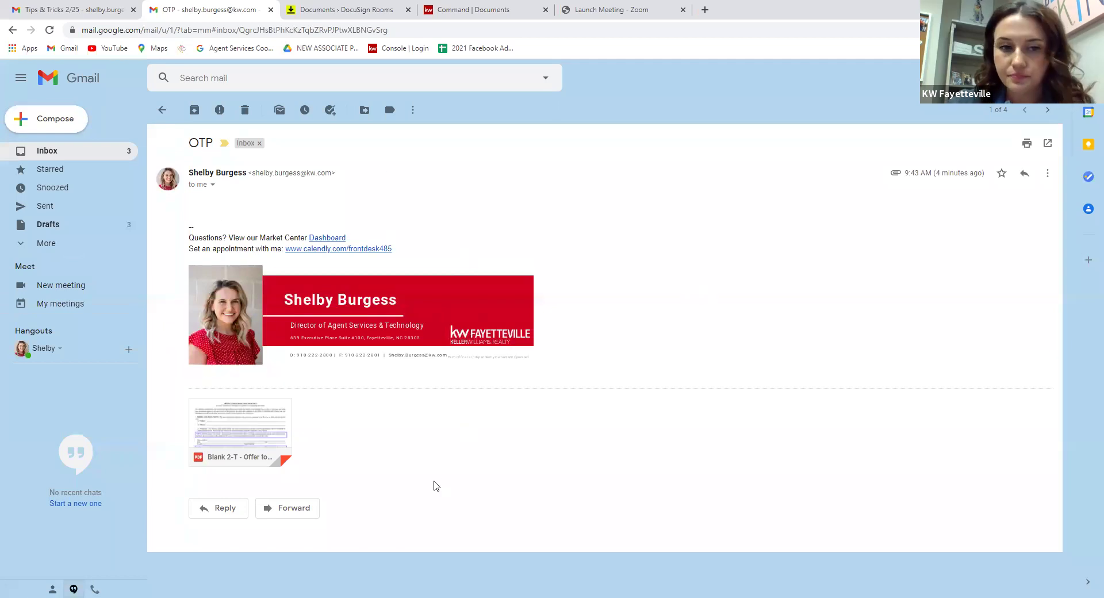
Start a forward of the OTP email with its Blank 2-T offer, then switch to the Tip Trick - Buyer room.
{"action": "left_click", "coordinate": [287, 510]}
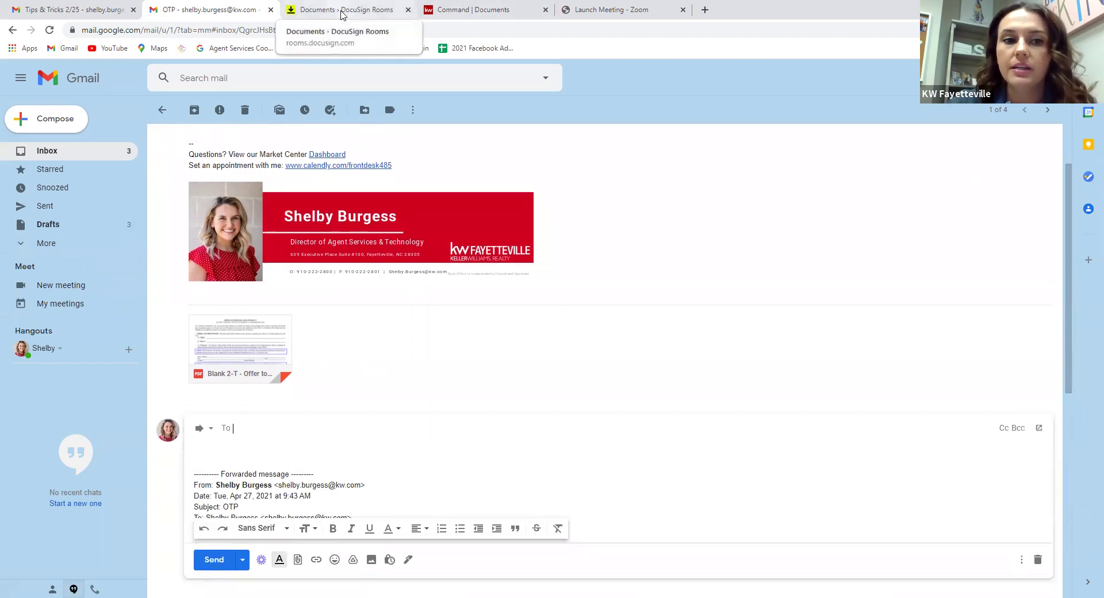
{"action": "key", "text": "ctrl+Tab"}
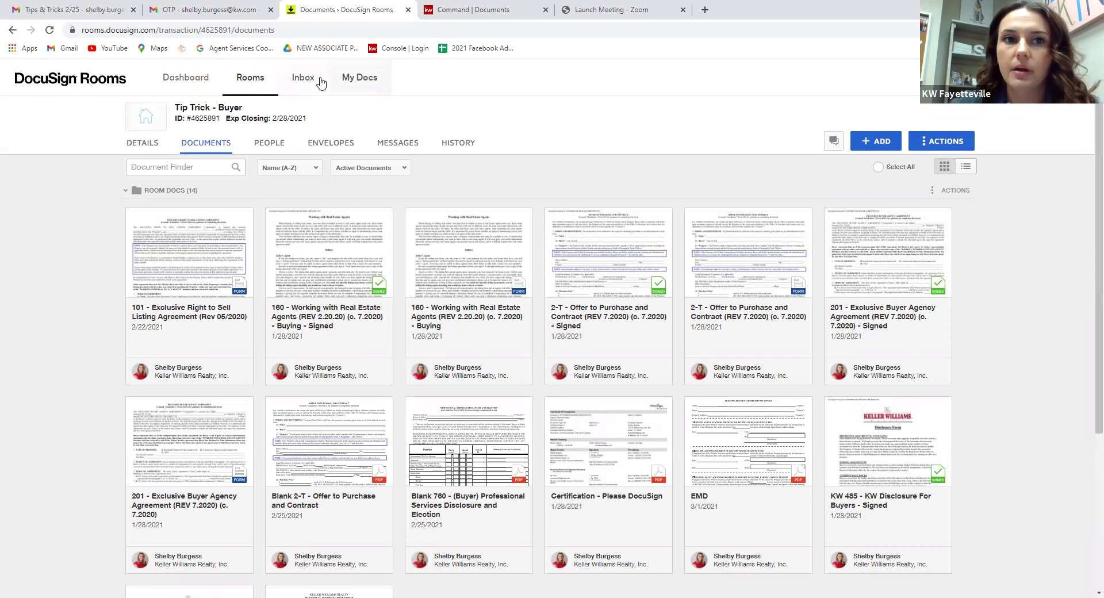
Copy the email address shown on the DocuSign Rooms Inbox page and return to the Gmail draft.
{"action": "left_click", "coordinate": [303, 79]}
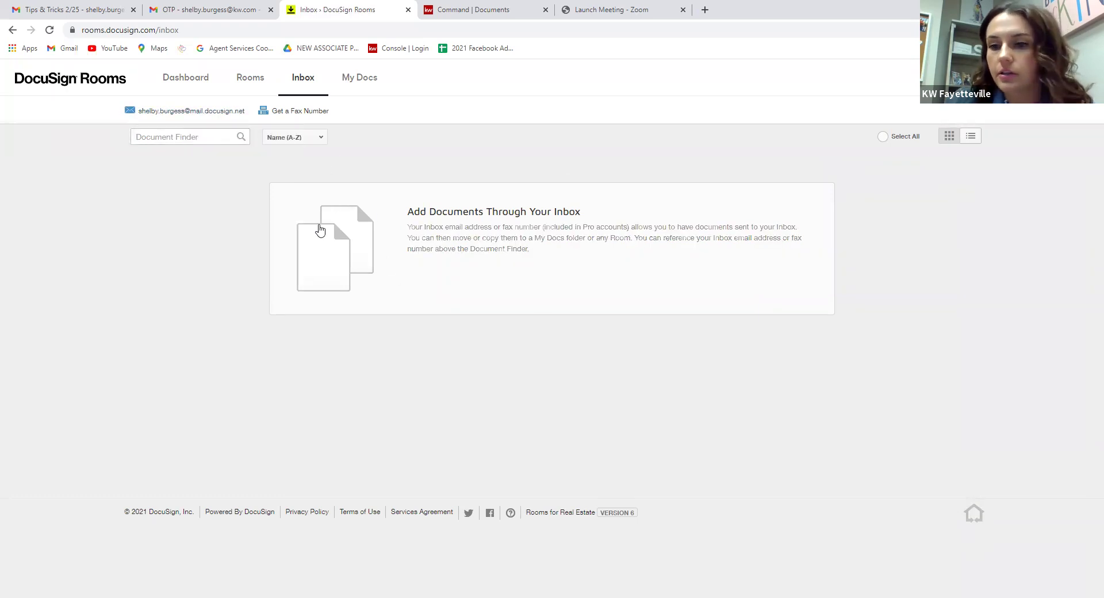
{"action": "left_click_drag", "start_coordinate": [253, 111], "coordinate": [144, 116]}
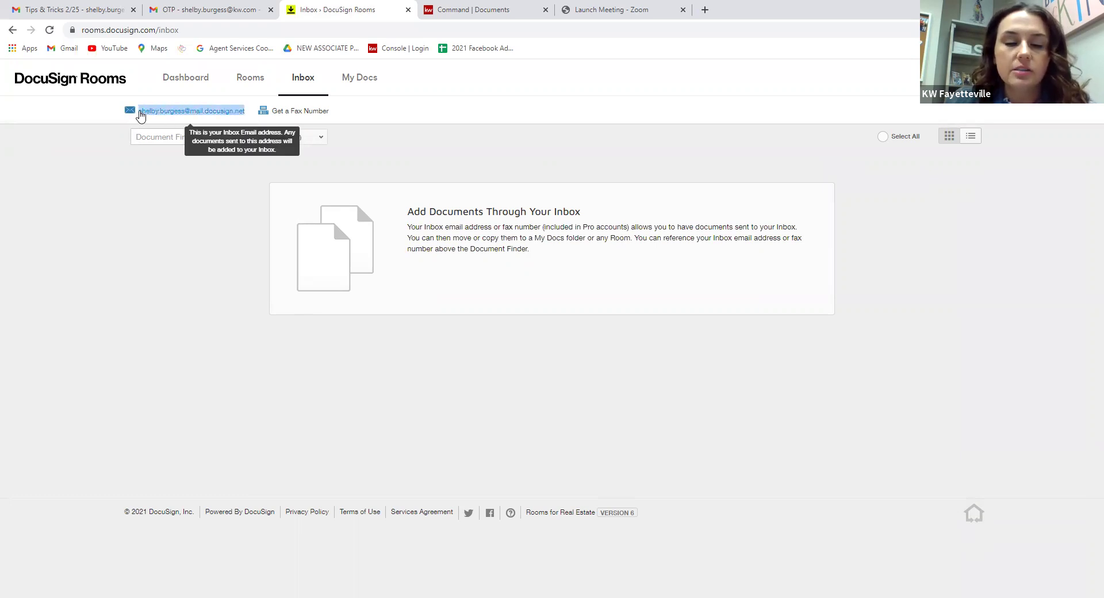
{"action": "left_click", "coordinate": [219, 9]}
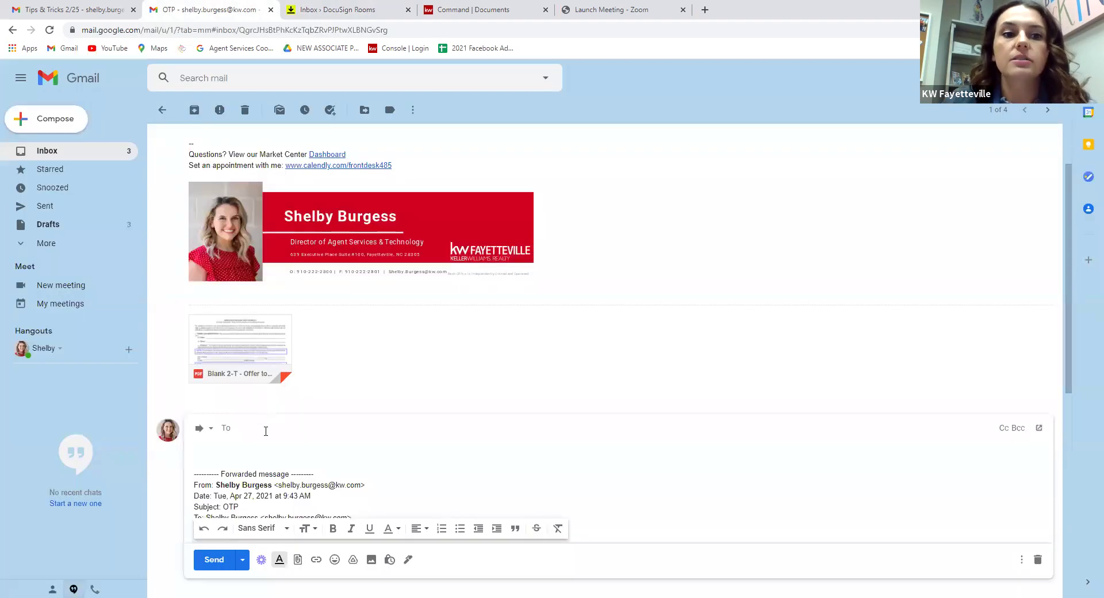
Address the OTP forward to the copied DocuSign inbox address and make its subject editable.
{"action": "key", "text": "ctrl+v"}
{"action": "left_click", "coordinate": [200, 435]}
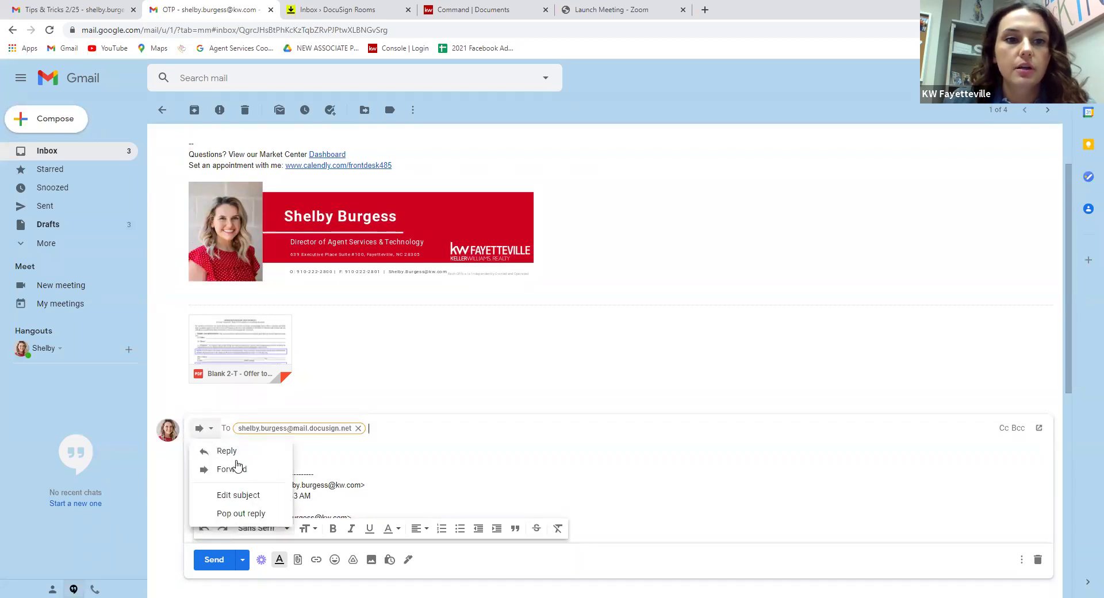
{"action": "left_click", "coordinate": [243, 495]}
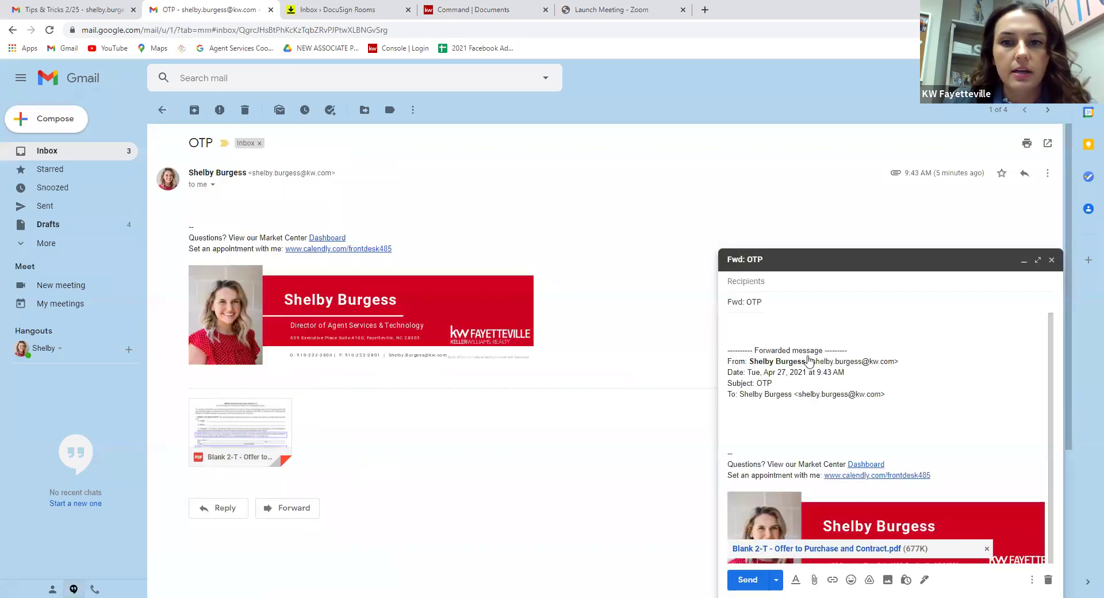
{"action": "left_click", "coordinate": [362, 7]}
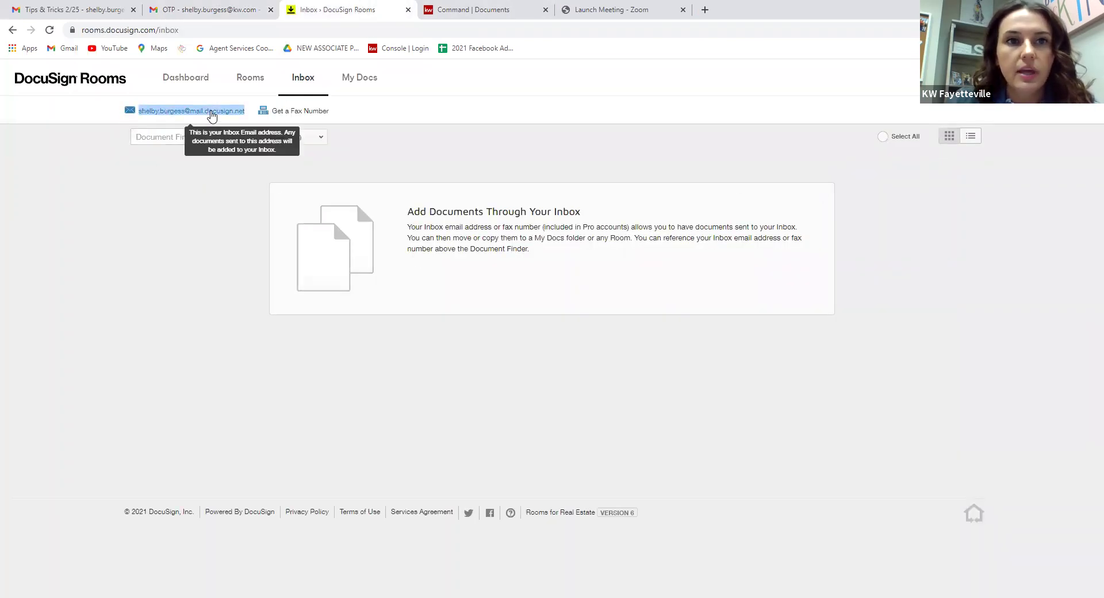
{"action": "left_click", "coordinate": [212, 117]}
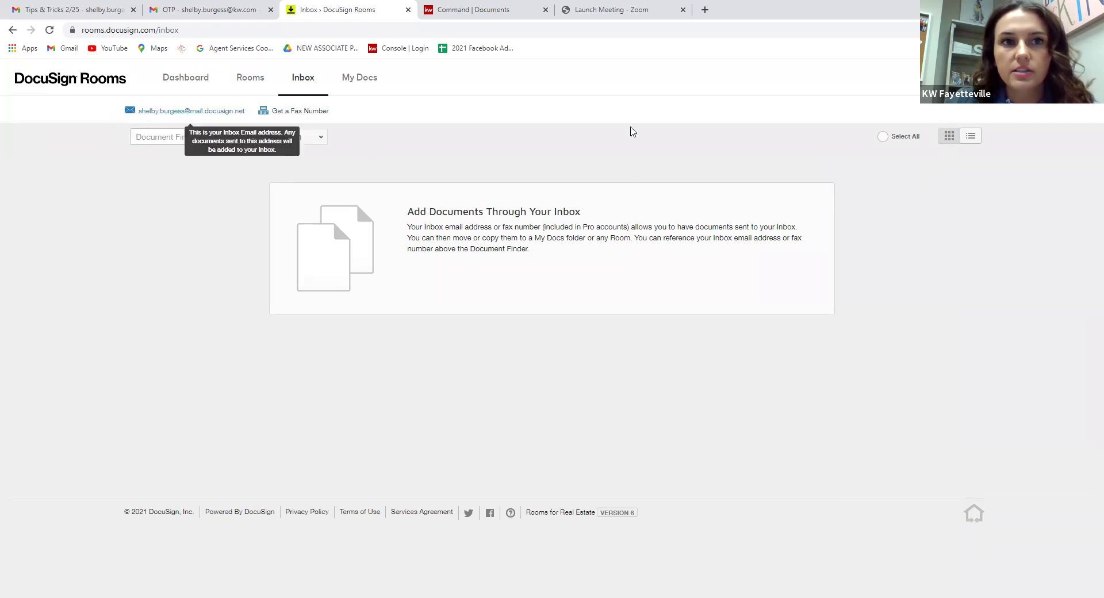
{"action": "left_click", "coordinate": [1081, 78]}
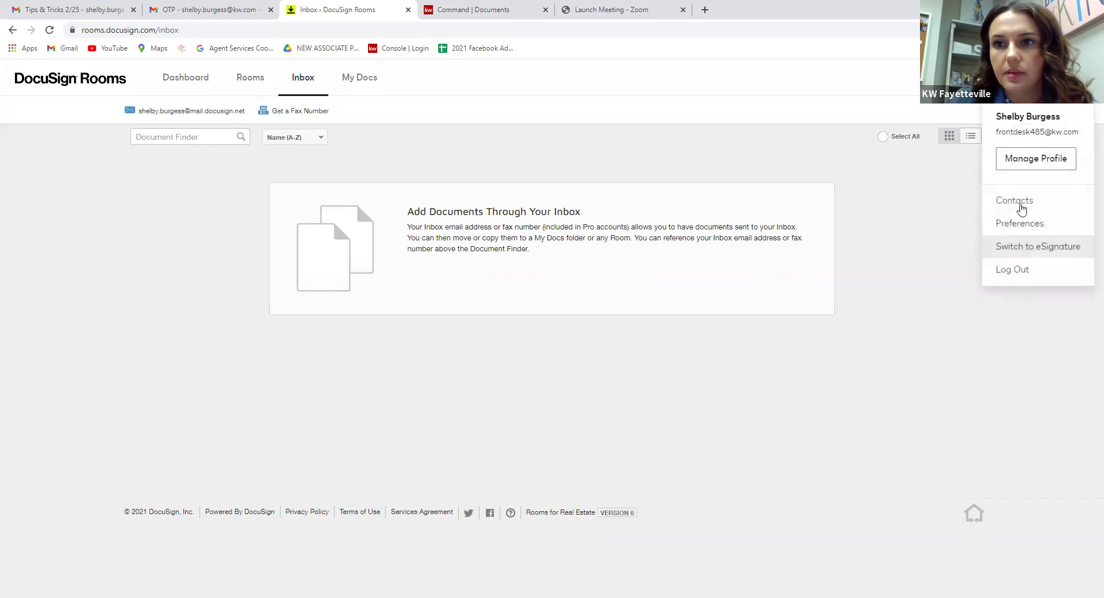
{"action": "left_click", "coordinate": [1030, 228]}
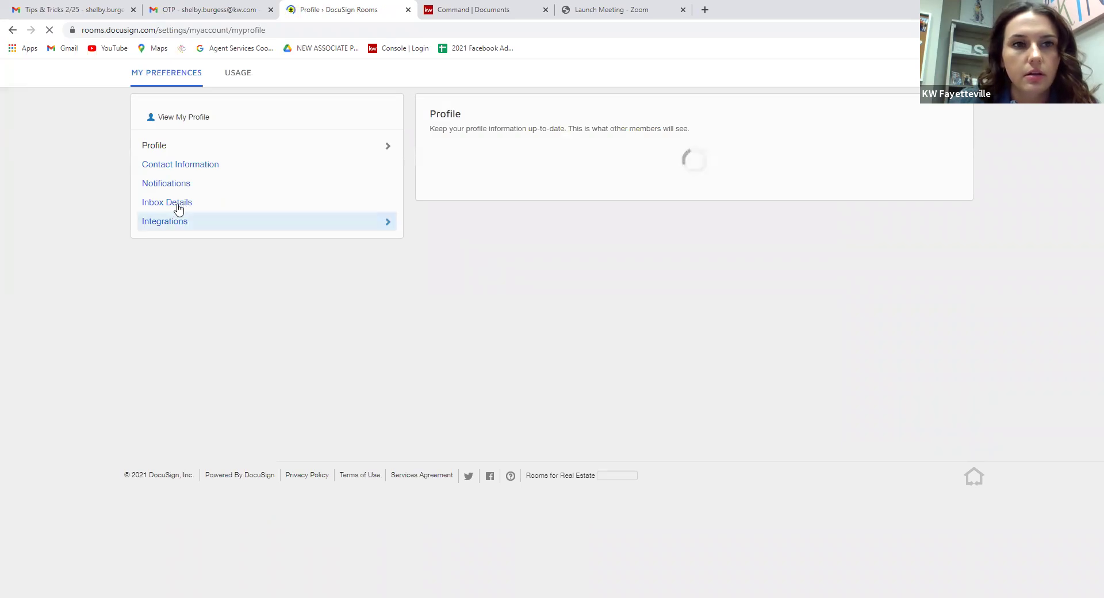
{"action": "left_click", "coordinate": [184, 246]}
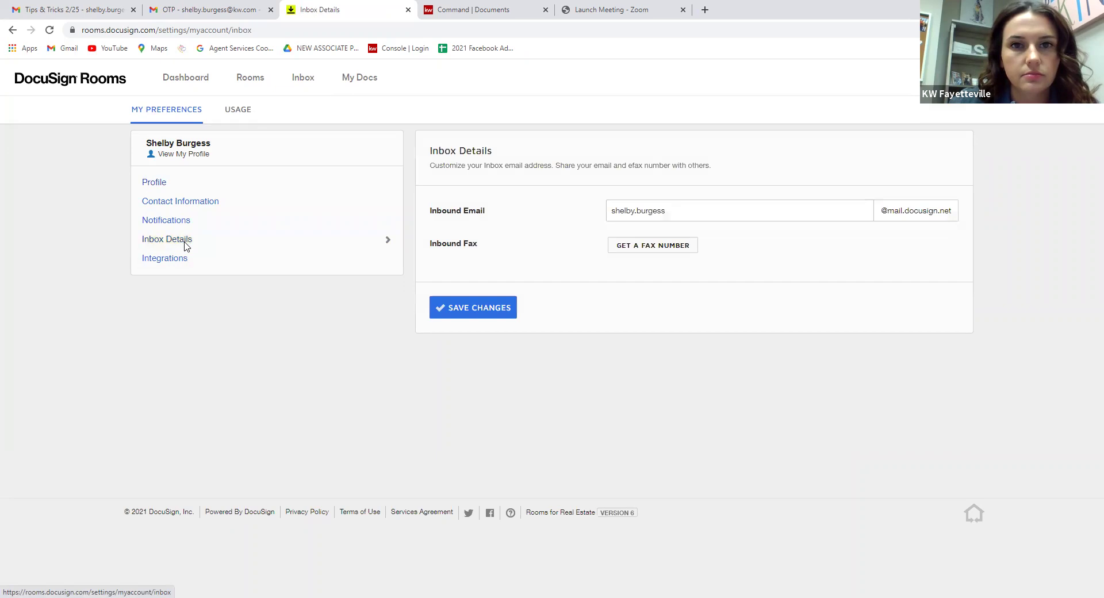
{"action": "left_click", "coordinate": [631, 217]}
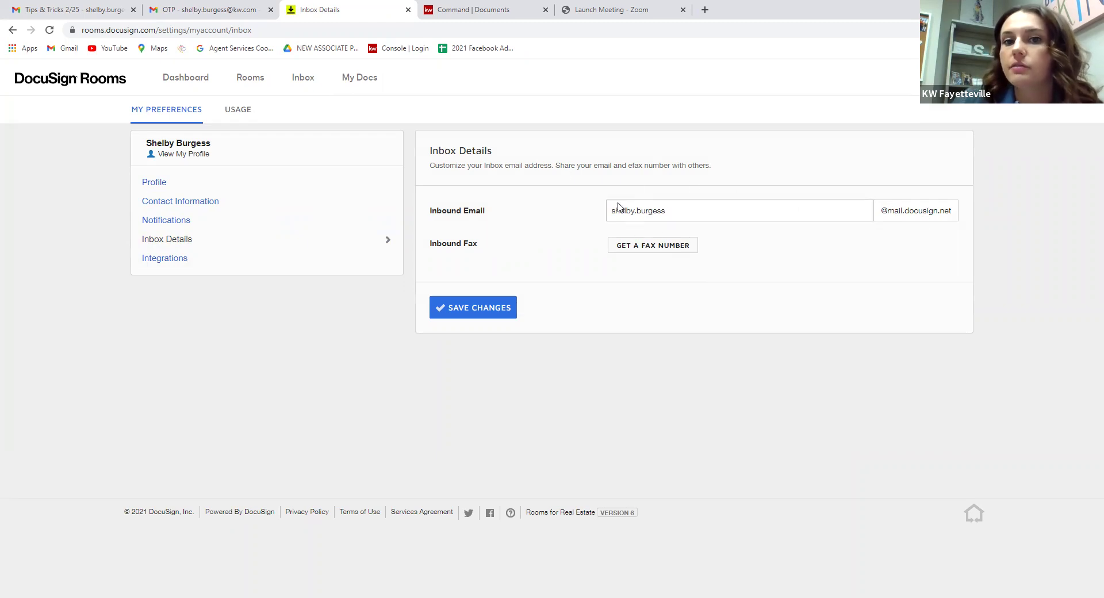
{"action": "left_click", "coordinate": [302, 77]}
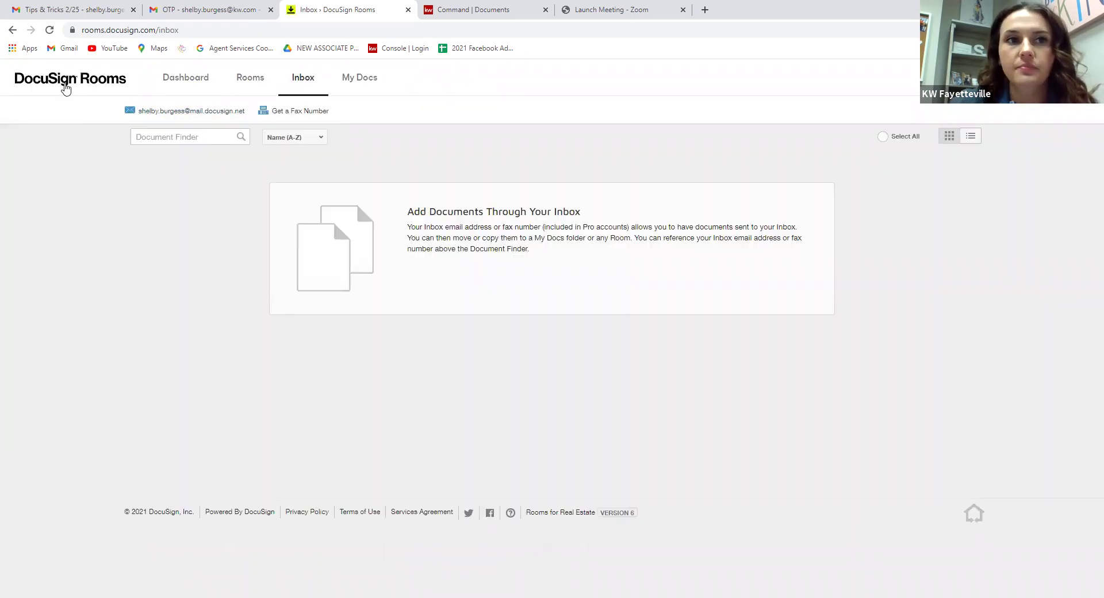
Open the Tip Trick - Buyer room from the Dashboard and copy its room ID.
{"action": "left_click", "coordinate": [197, 72]}
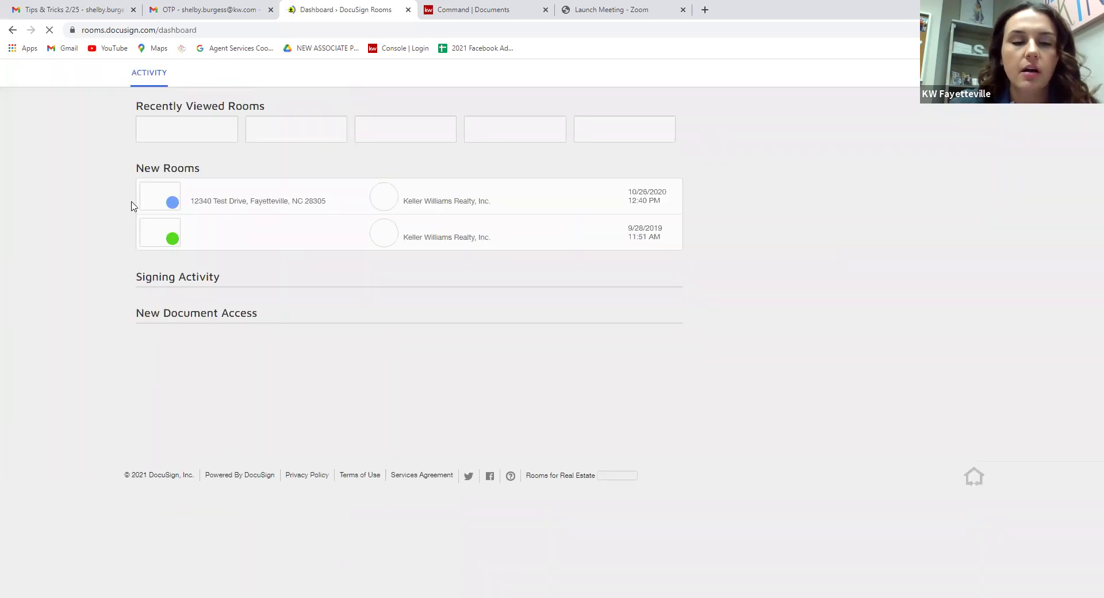
{"action": "left_click", "coordinate": [190, 215]}
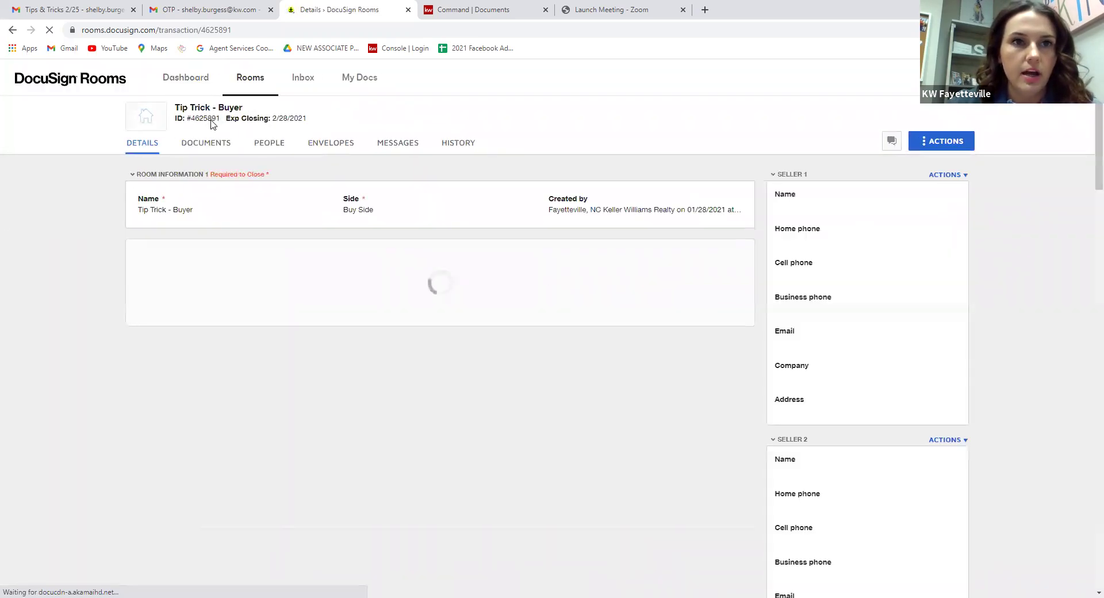
{"action": "left_click_drag", "start_coordinate": [220, 120], "coordinate": [193, 120]}
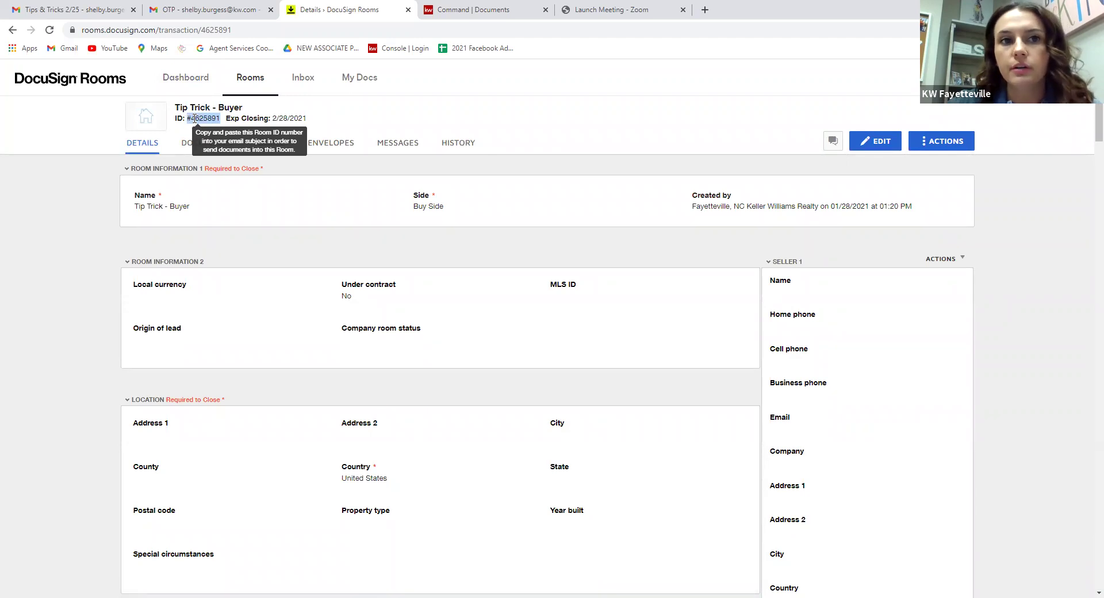
{"action": "left_click_drag", "start_coordinate": [194, 119], "coordinate": [195, 105]}
{"action": "key", "text": "ctrl+c"}
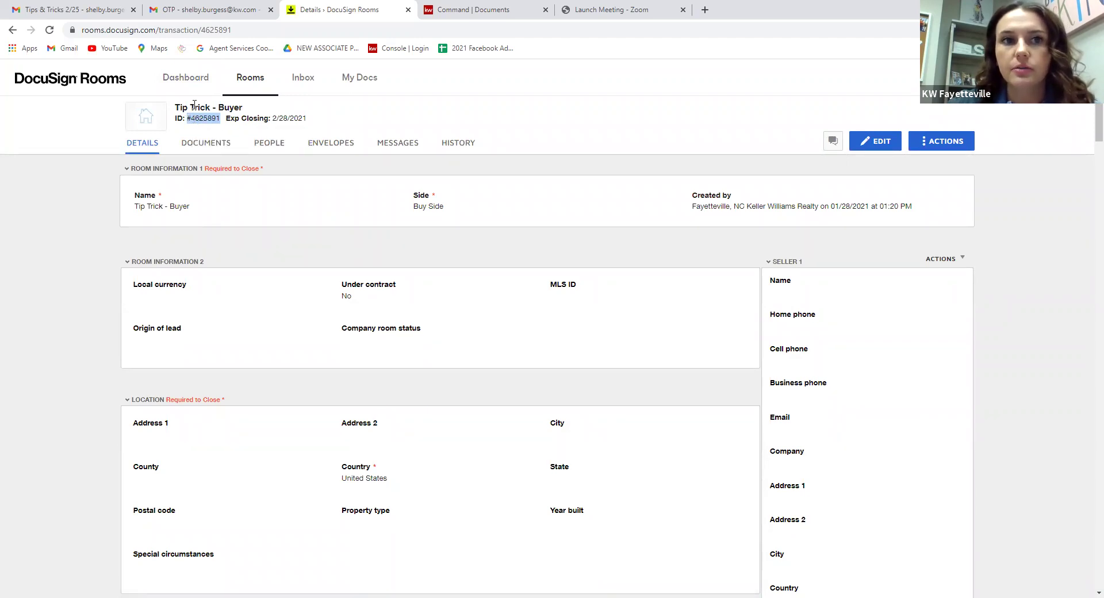
{"action": "left_click", "coordinate": [202, 9]}
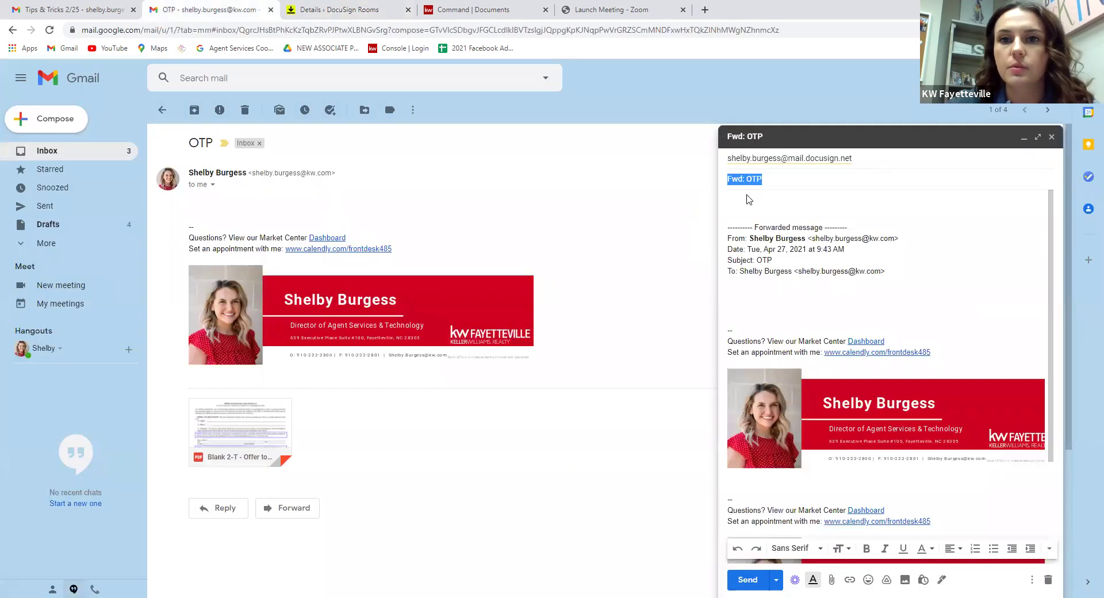
Replace the forward's subject with room ID #4625891 and send it to the DocuSign inbox.
{"action": "key", "text": "ctrl+v"}
{"action": "scroll", "coordinate": [857, 326], "scroll_direction": "down", "scroll_amount": 3}
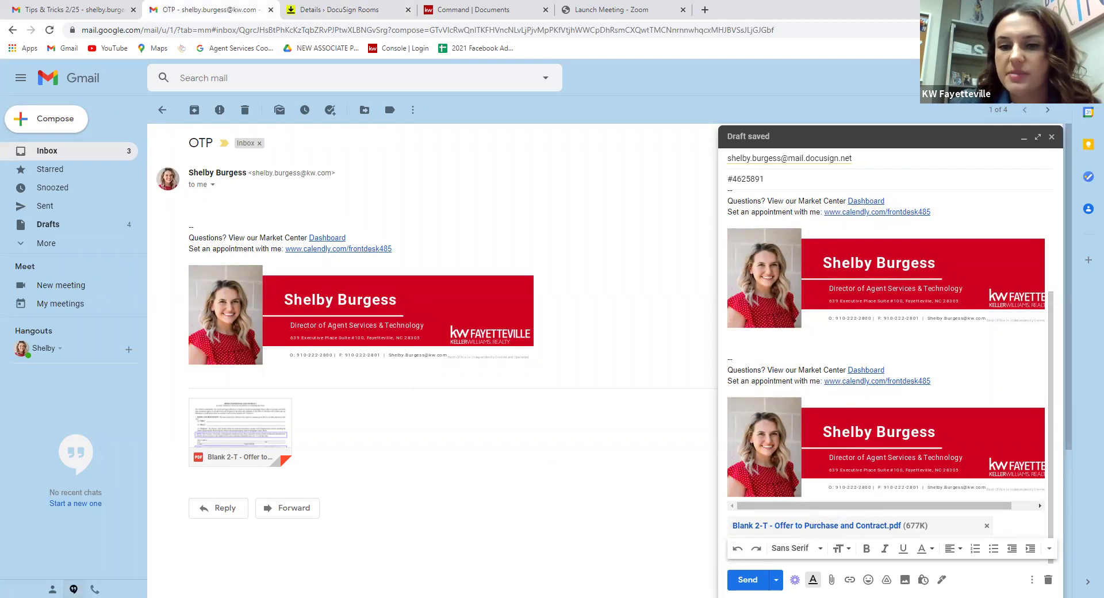
{"action": "left_click", "coordinate": [747, 579]}
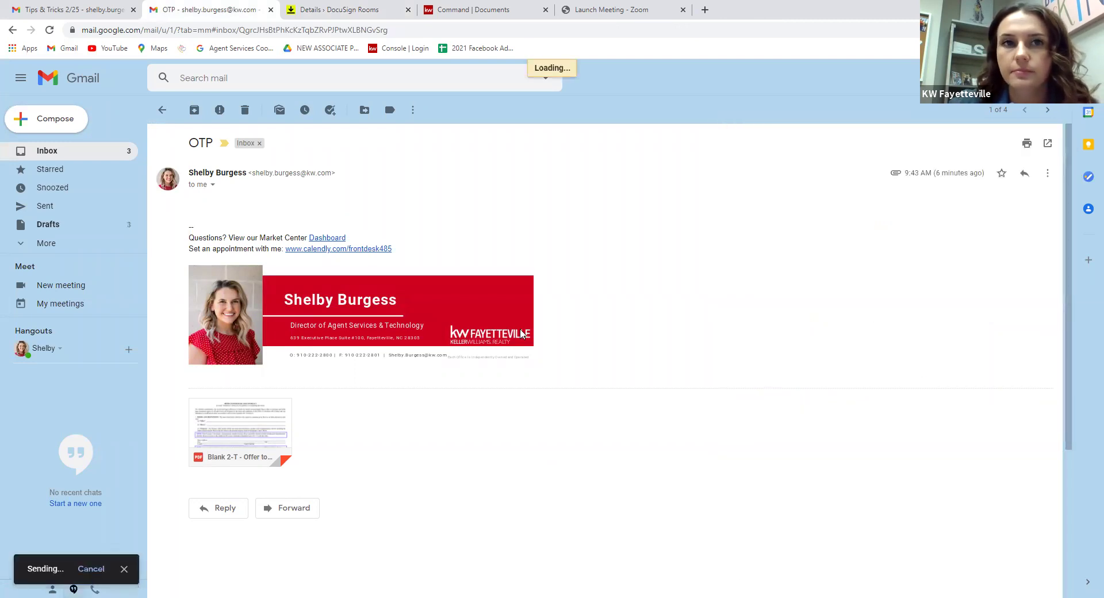
Open the Tip Trick - Buyer room's Documents tab and reload it so the Blank 2-T offer PDF appears.
{"action": "left_click", "coordinate": [382, 9]}
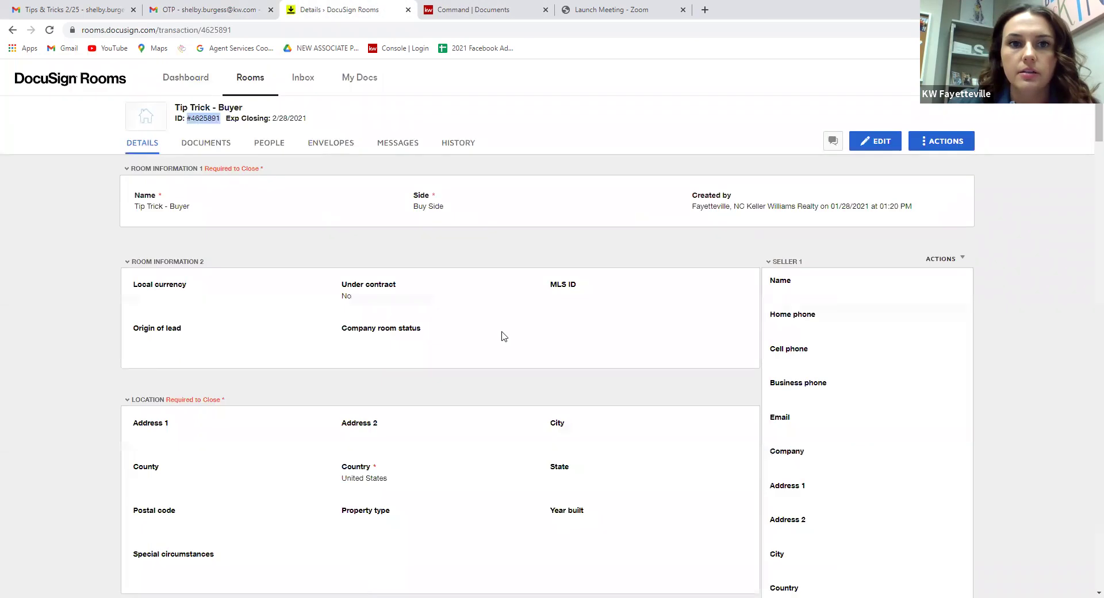
{"action": "left_click", "coordinate": [212, 145]}
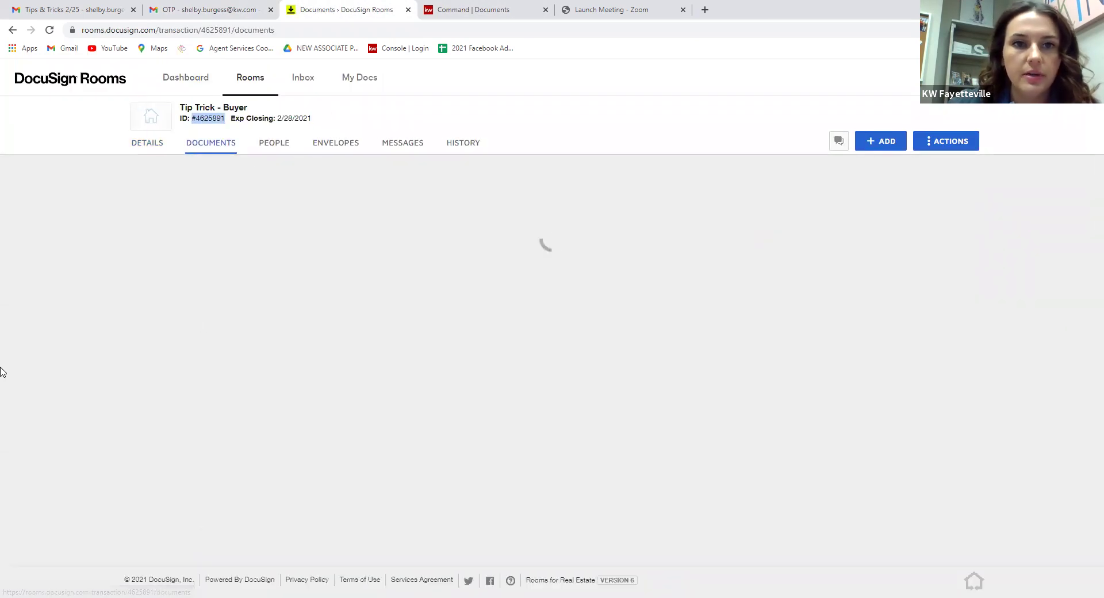
{"action": "scroll", "coordinate": [201, 337], "scroll_direction": "down", "scroll_amount": 3}
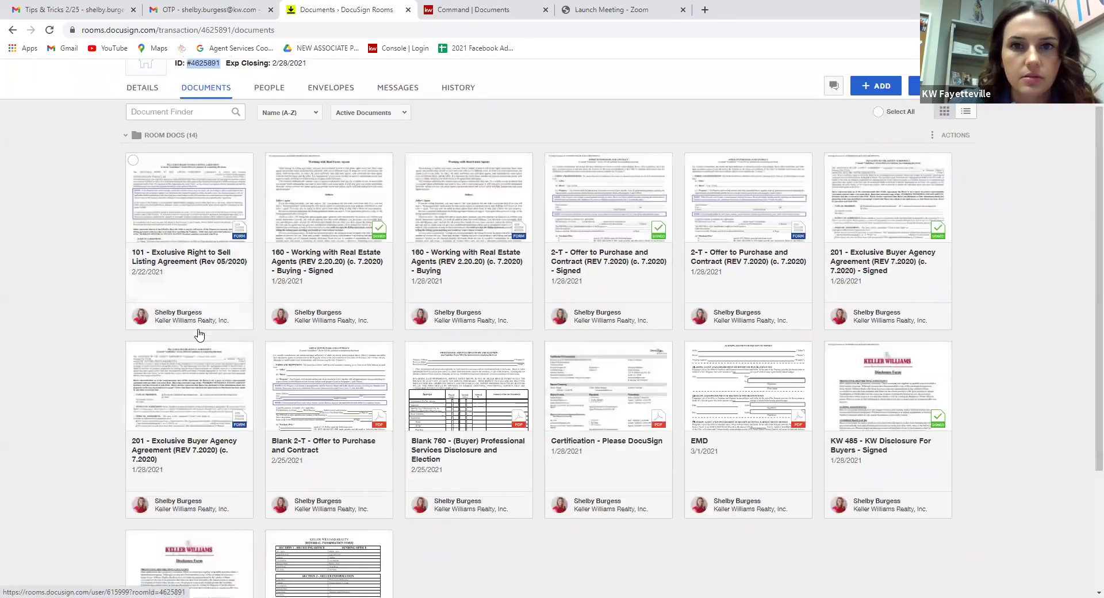
{"action": "scroll", "coordinate": [115, 311], "scroll_direction": "up", "scroll_amount": 1}
{"action": "scroll", "coordinate": [118, 304], "scroll_direction": "down", "scroll_amount": 2}
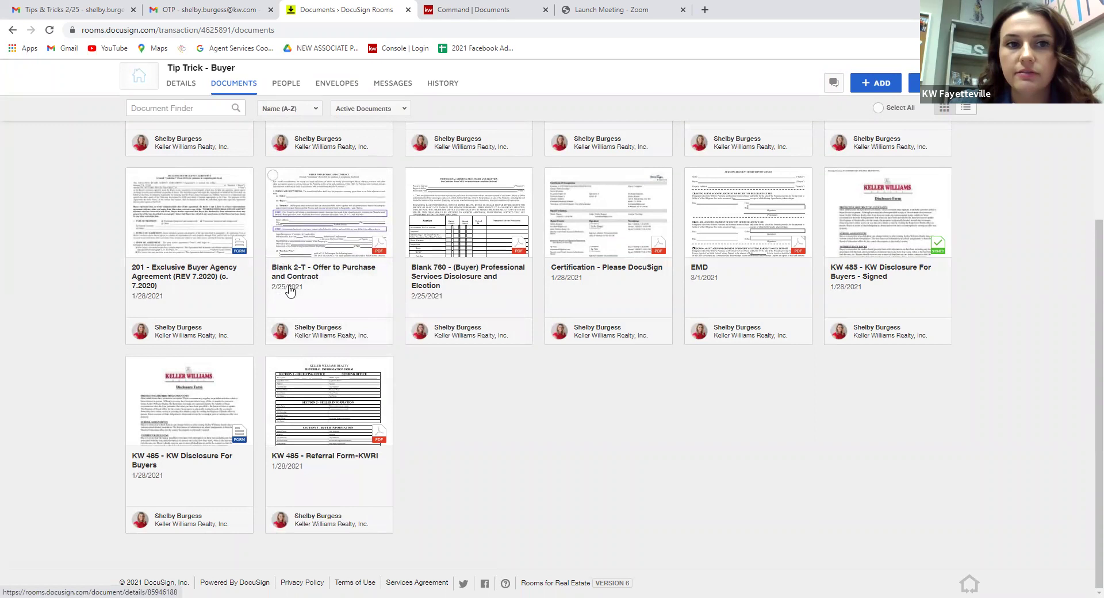
{"action": "scroll", "coordinate": [67, 322], "scroll_direction": "up", "scroll_amount": 5}
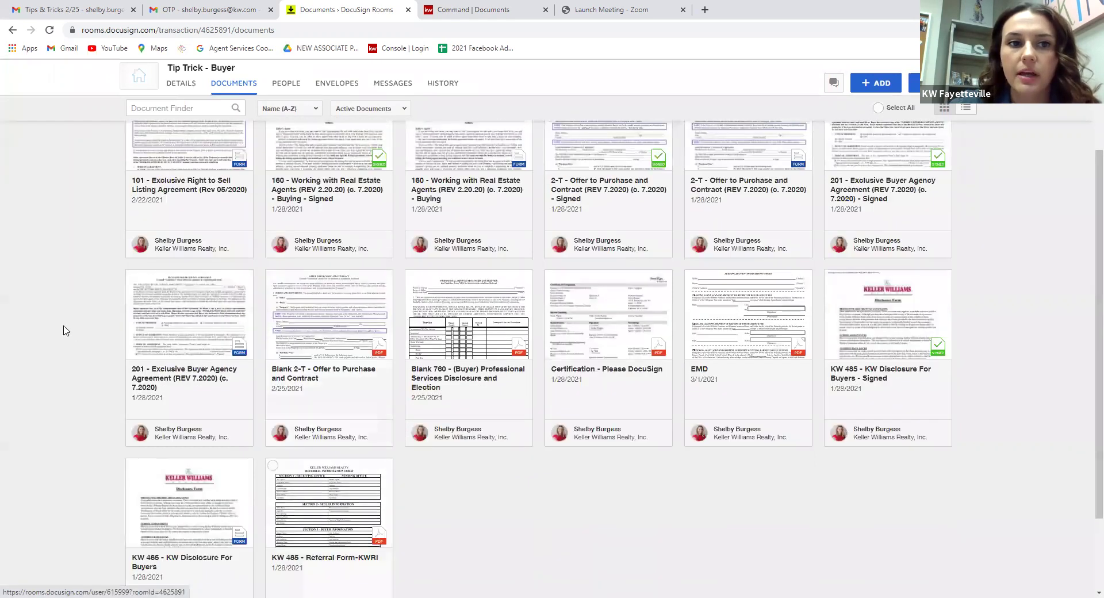
{"action": "left_click", "coordinate": [50, 30]}
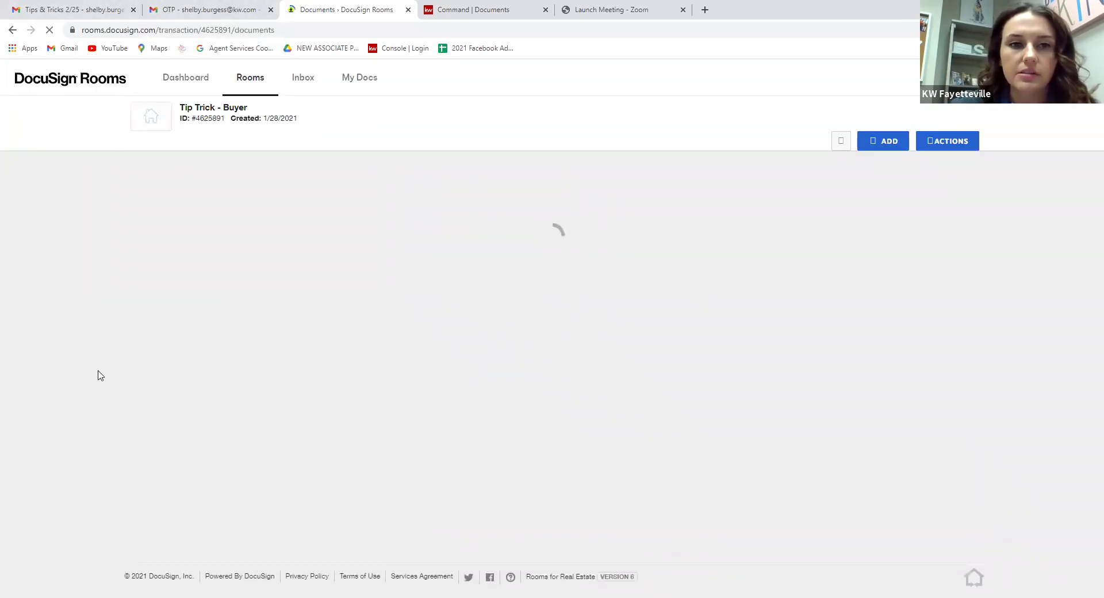
{"action": "left_click", "coordinate": [59, 4]}
Scroll the Tips & Tricks deck to the '2. Combining Files' slide.
{"action": "scroll", "coordinate": [518, 236], "scroll_direction": "down", "scroll_amount": 8}
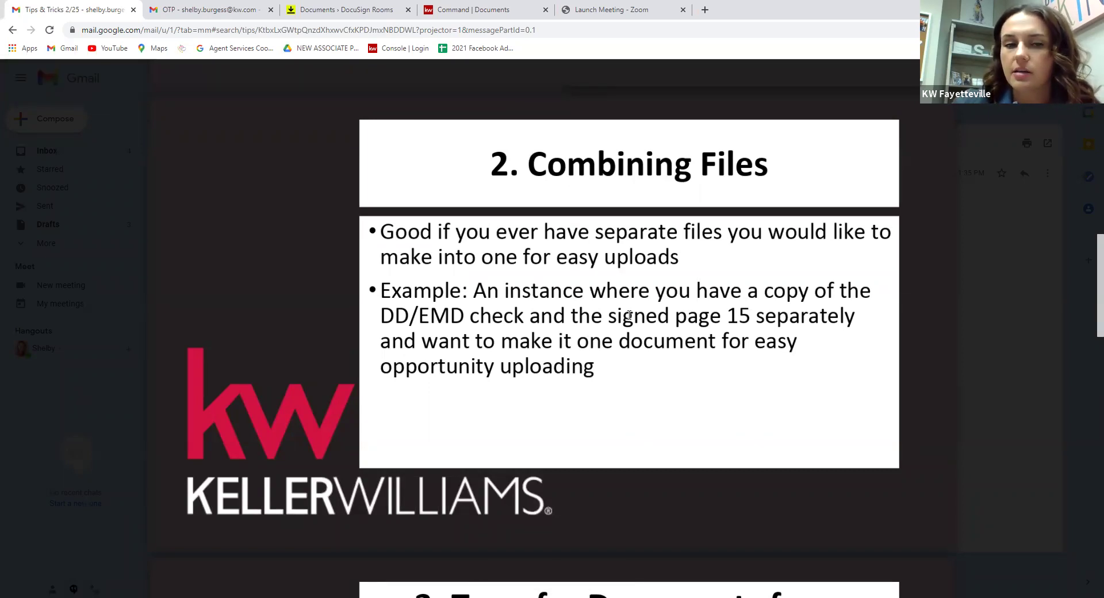
Select the EMD and KW 485 - Referral Form-KWRI documents in the room and choose Combine.
{"action": "left_click", "coordinate": [345, 10]}
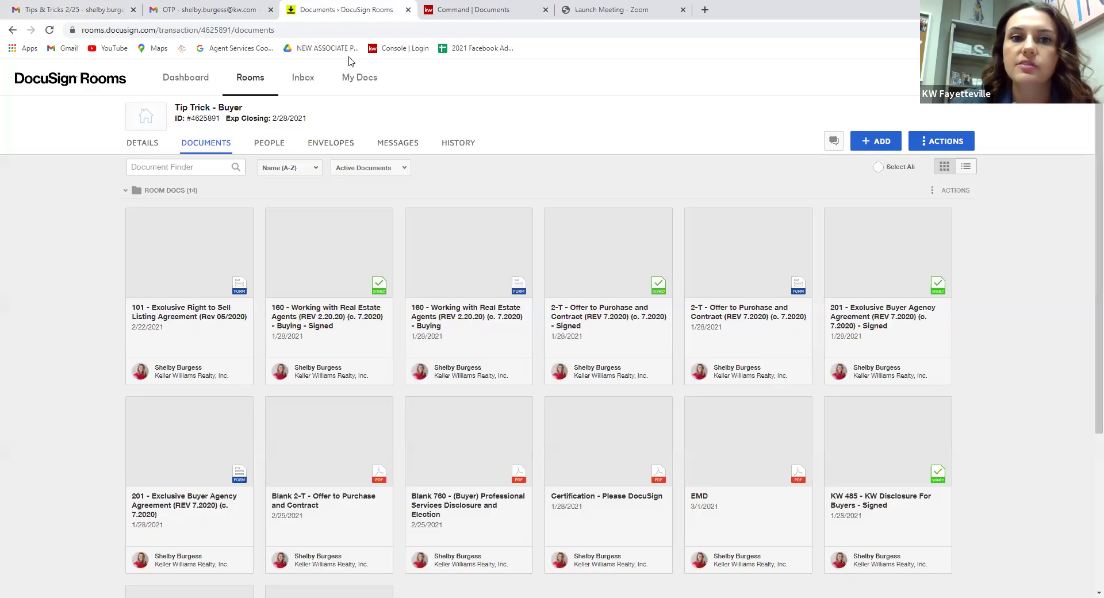
{"action": "scroll", "coordinate": [390, 340], "scroll_direction": "down", "scroll_amount": 4}
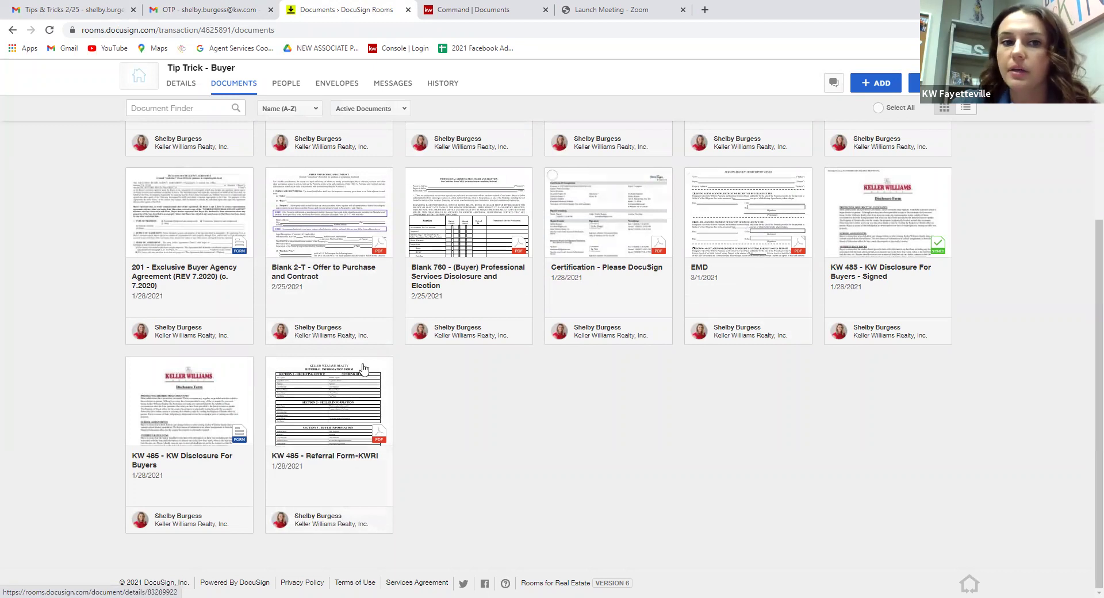
{"action": "left_click", "coordinate": [273, 363]}
{"action": "left_click", "coordinate": [692, 175]}
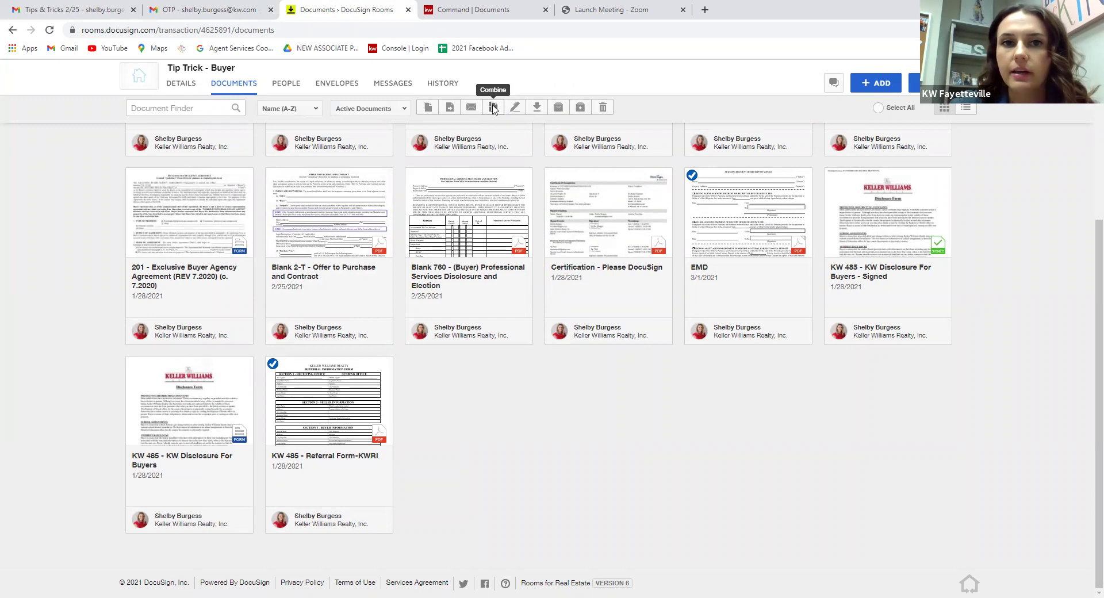
{"action": "left_click", "coordinate": [494, 108]}
Name the combined EMD and referral document 'EMD-Referral', fixing the invalid slash, and save it.
{"action": "left_click", "coordinate": [496, 217]}
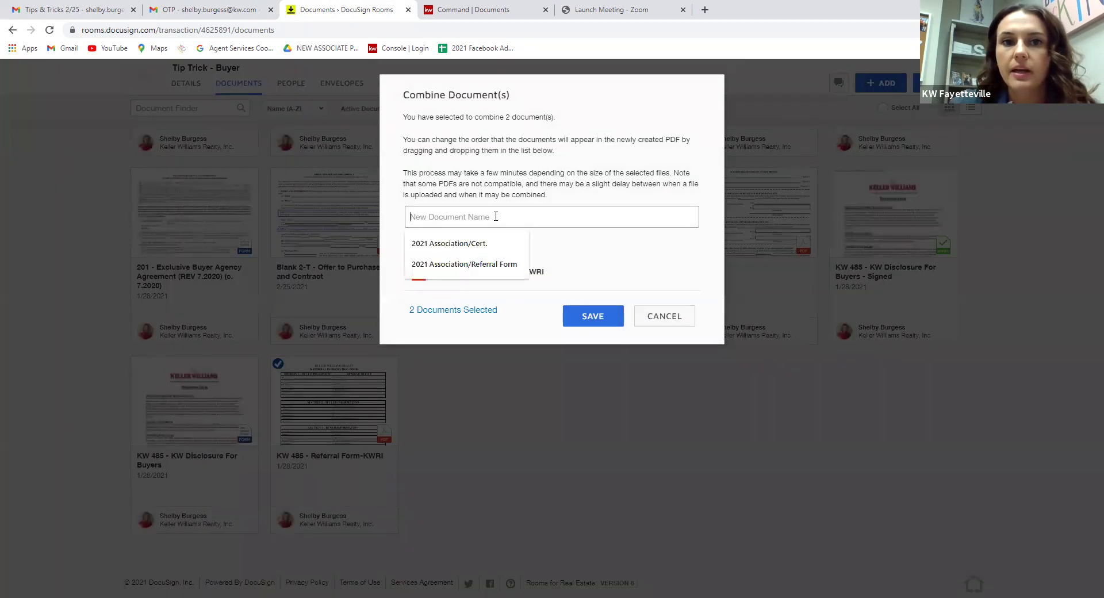
{"action": "left_click", "coordinate": [547, 210]}
{"action": "left_click", "coordinate": [549, 211]}
{"action": "type", "text": "EMD/Referral"}
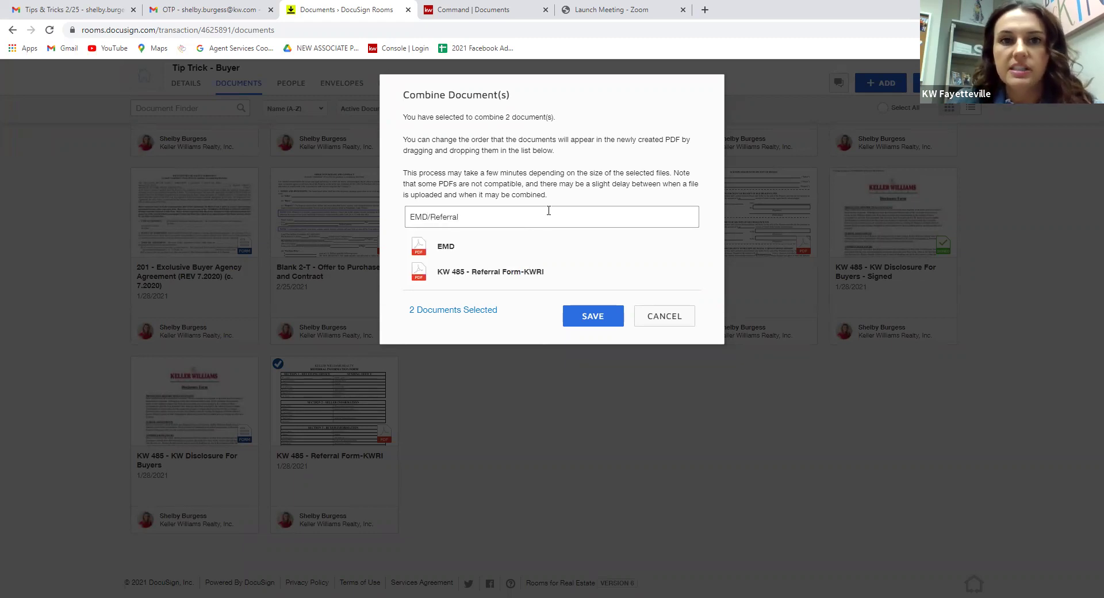
{"action": "left_click", "coordinate": [603, 320]}
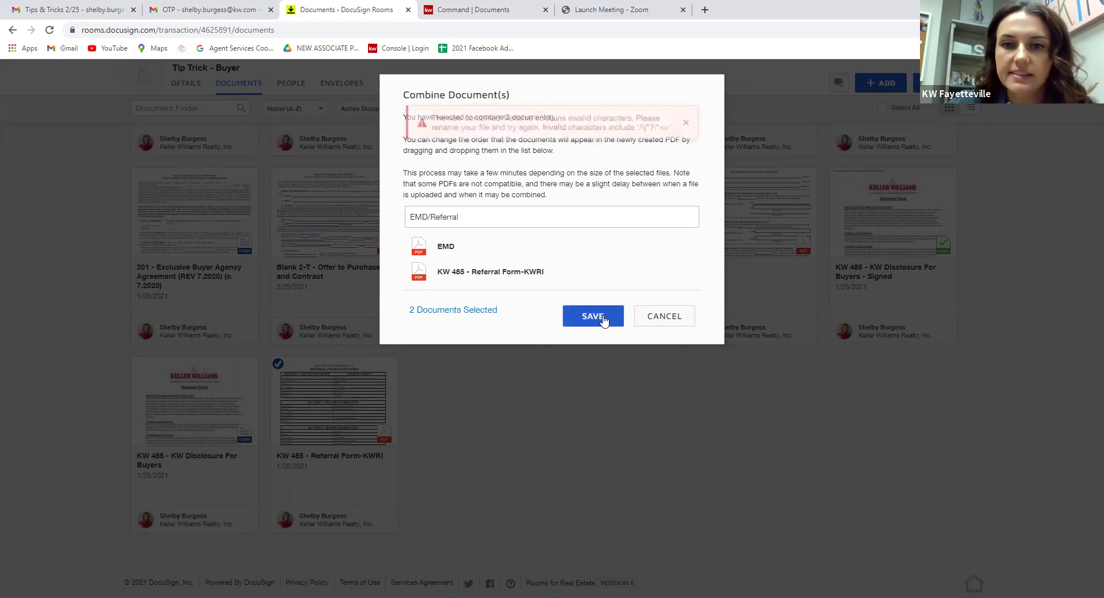
{"action": "left_click", "coordinate": [430, 216]}
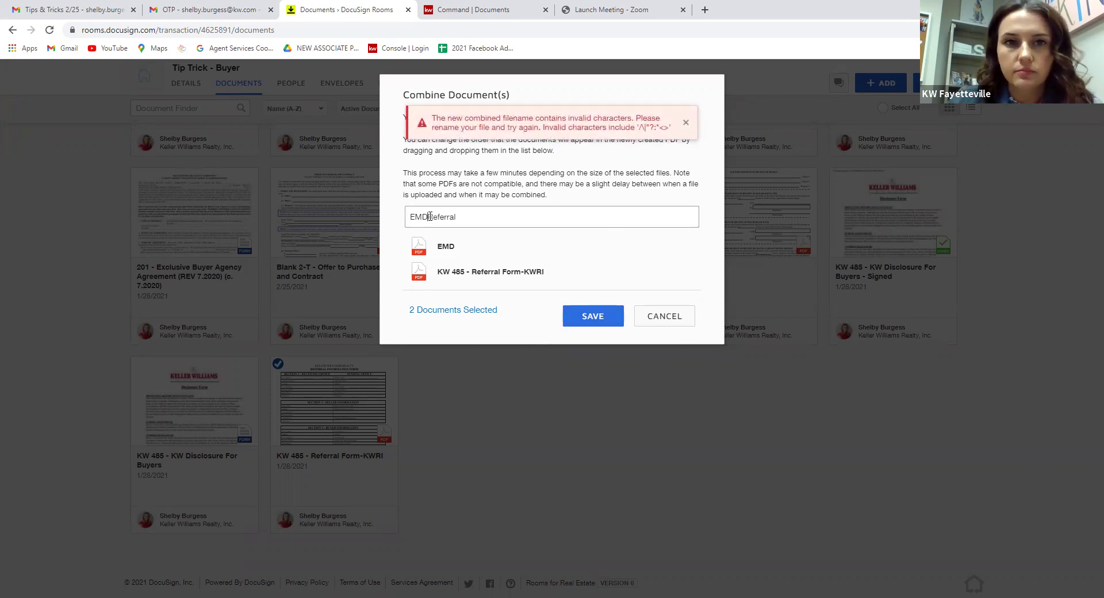
{"action": "left_click", "coordinate": [607, 325]}
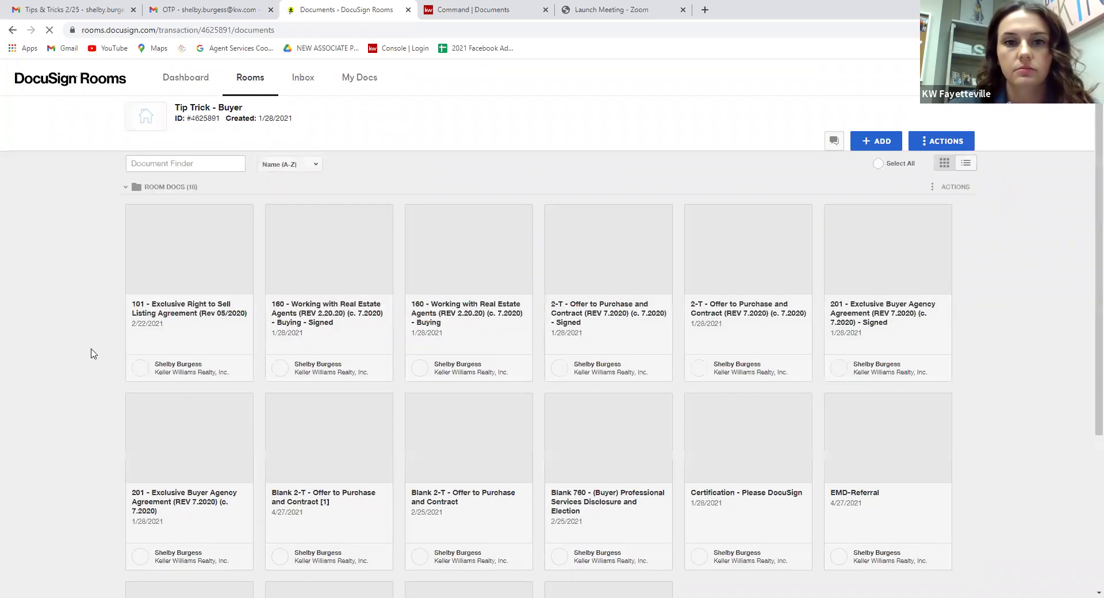
{"action": "scroll", "coordinate": [121, 345], "scroll_direction": "down", "scroll_amount": 4}
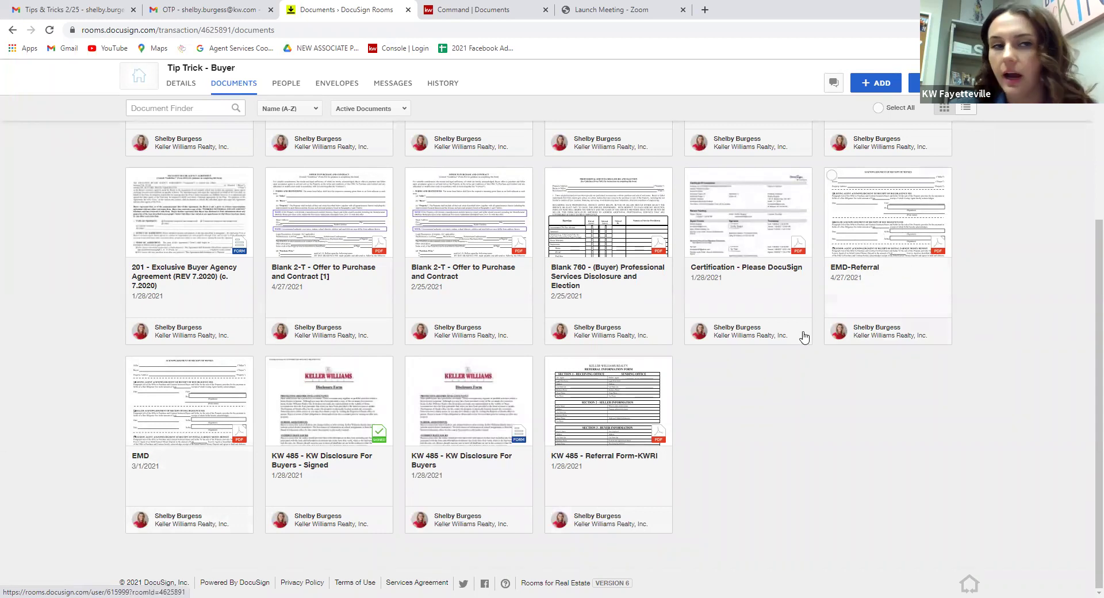
{"action": "scroll", "coordinate": [86, 301], "scroll_direction": "up", "scroll_amount": 4}
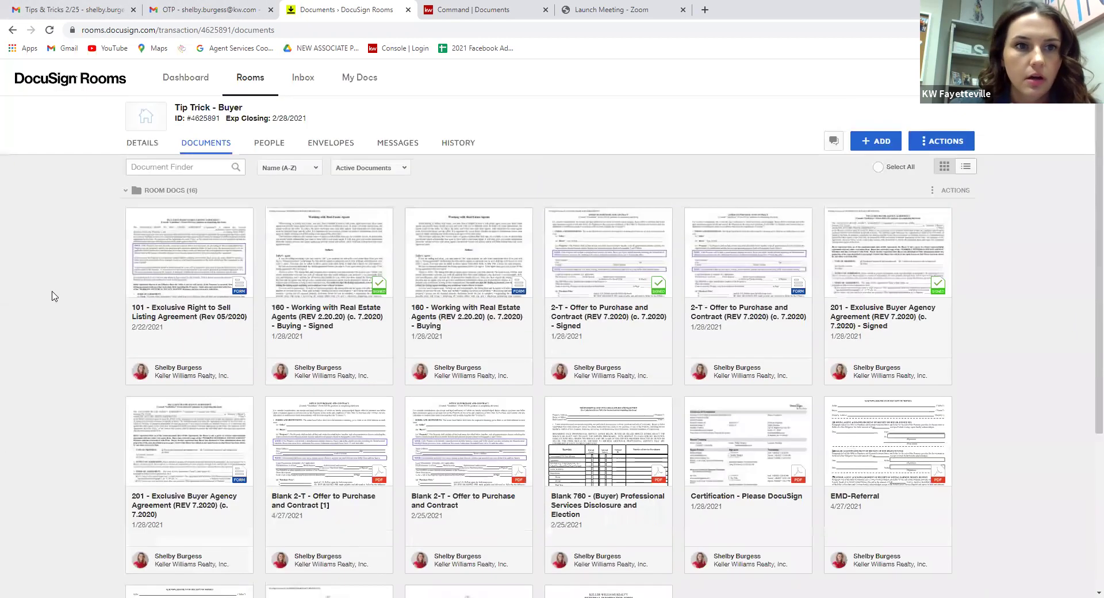
{"action": "scroll", "coordinate": [64, 287], "scroll_direction": "down", "scroll_amount": 4}
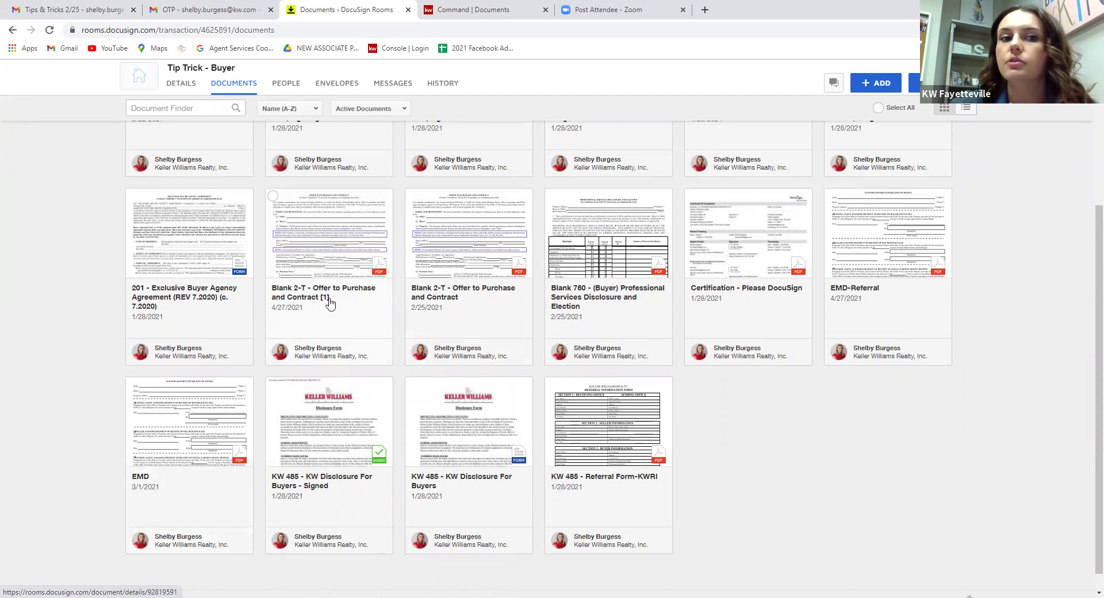
{"action": "scroll", "coordinate": [330, 304], "scroll_direction": "up", "scroll_amount": 1}
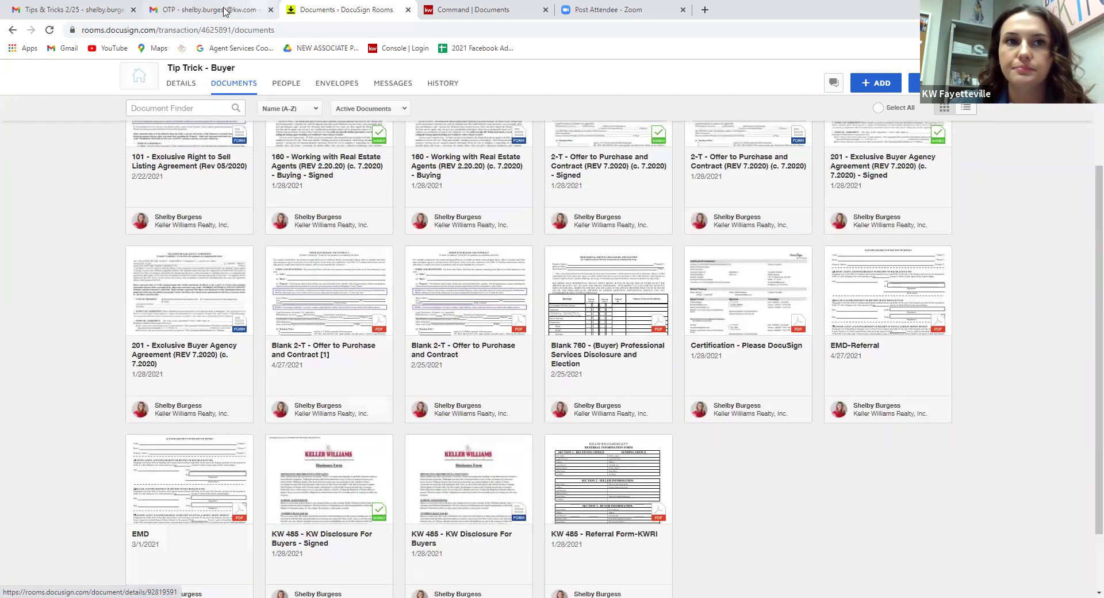
{"action": "left_click", "coordinate": [69, 8]}
Scroll the Tips & Tricks slides to 'Transfer Documents from Room to Room', then return to the Tip Trick - Buyer documents.
{"action": "scroll", "coordinate": [399, 259], "scroll_direction": "down", "scroll_amount": 6}
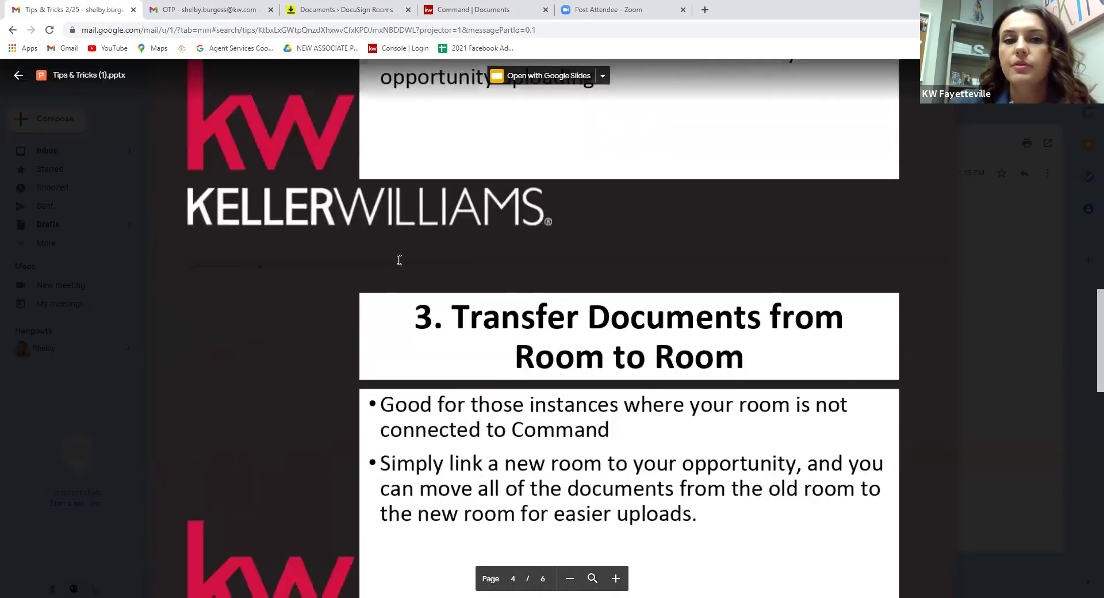
{"action": "scroll", "coordinate": [400, 260], "scroll_direction": "up", "scroll_amount": 1}
{"action": "scroll", "coordinate": [400, 260], "scroll_direction": "down", "scroll_amount": 1}
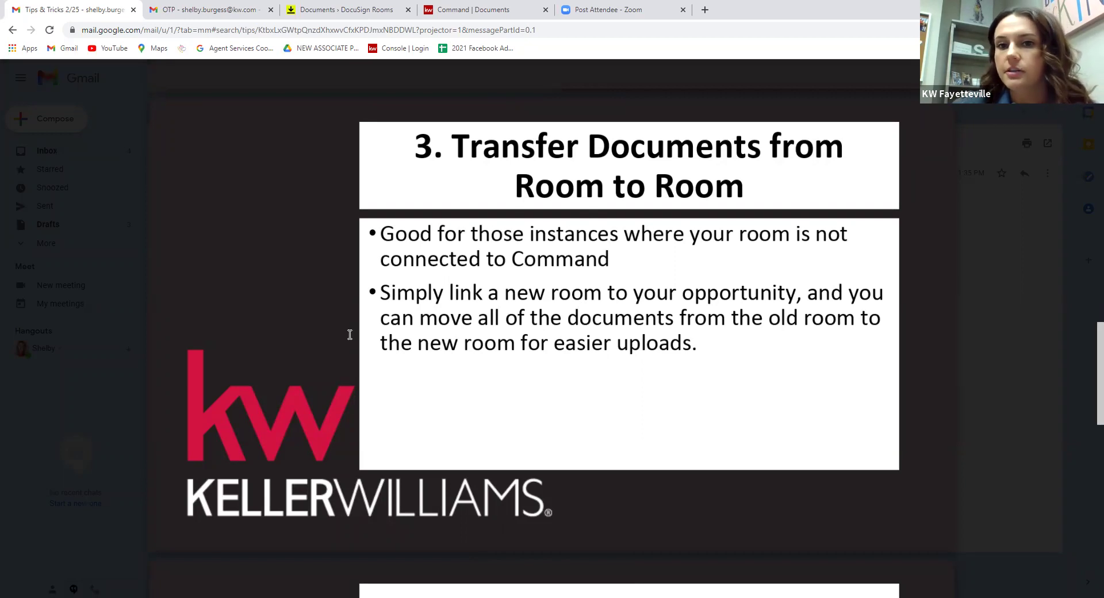
{"action": "left_click", "coordinate": [310, 7]}
{"action": "scroll", "coordinate": [523, 465], "scroll_direction": "up", "scroll_amount": 1}
{"action": "scroll", "coordinate": [552, 403], "scroll_direction": "down", "scroll_amount": 3}
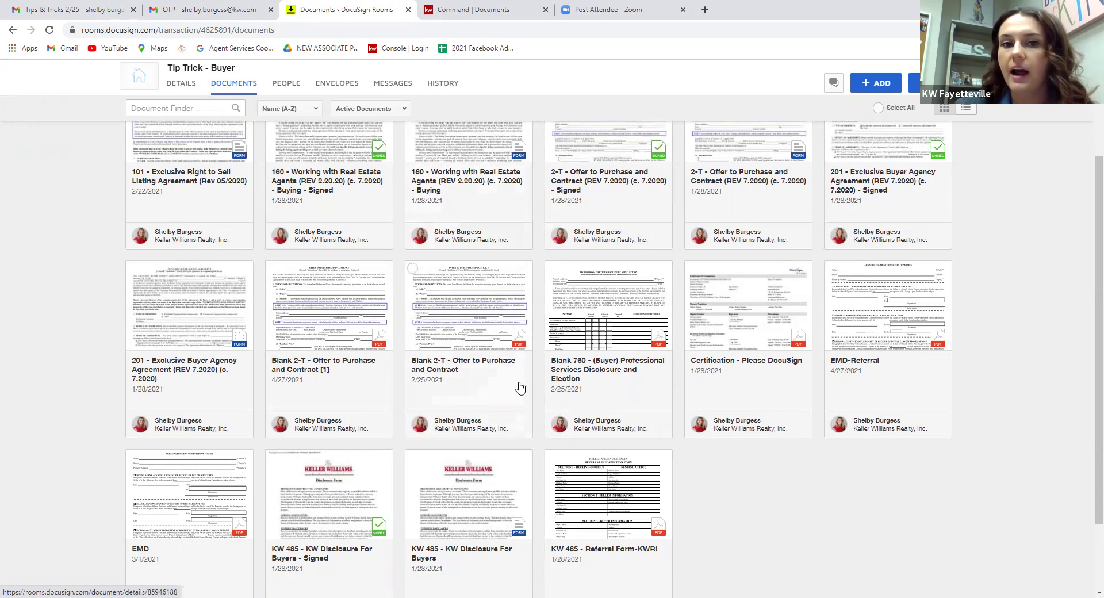
{"action": "scroll", "coordinate": [477, 391], "scroll_direction": "up", "scroll_amount": 1}
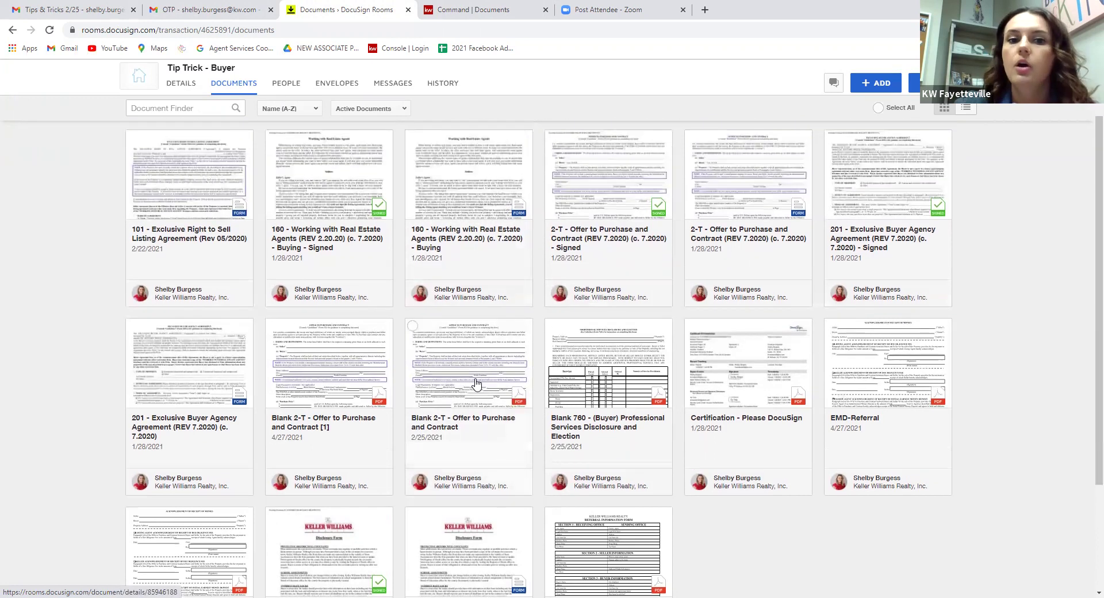
{"action": "scroll", "coordinate": [454, 391], "scroll_direction": "down", "scroll_amount": 3}
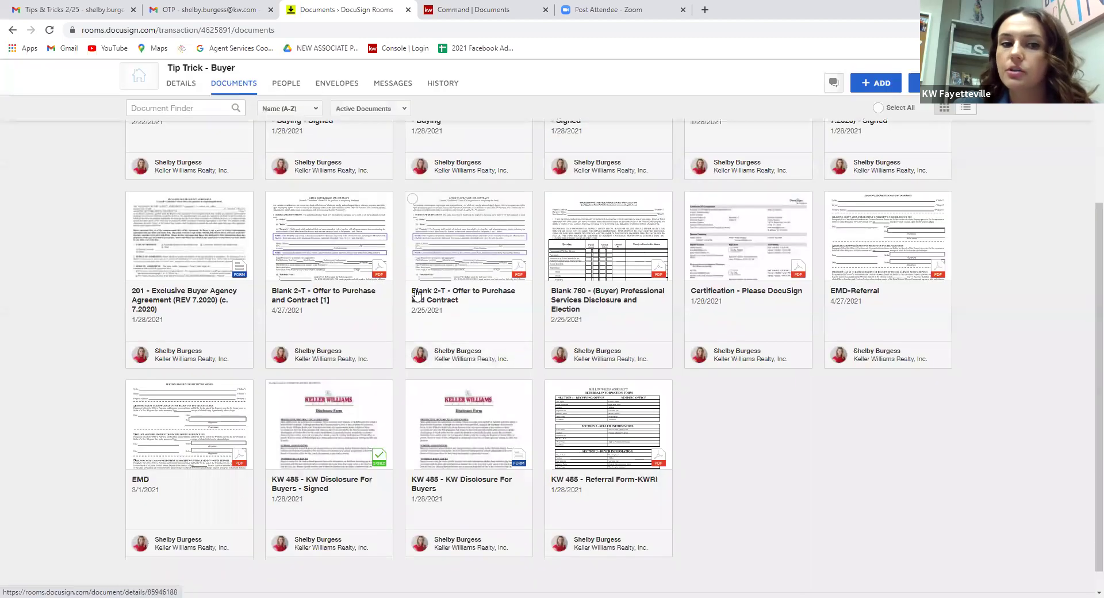
{"action": "left_click", "coordinate": [272, 198]}
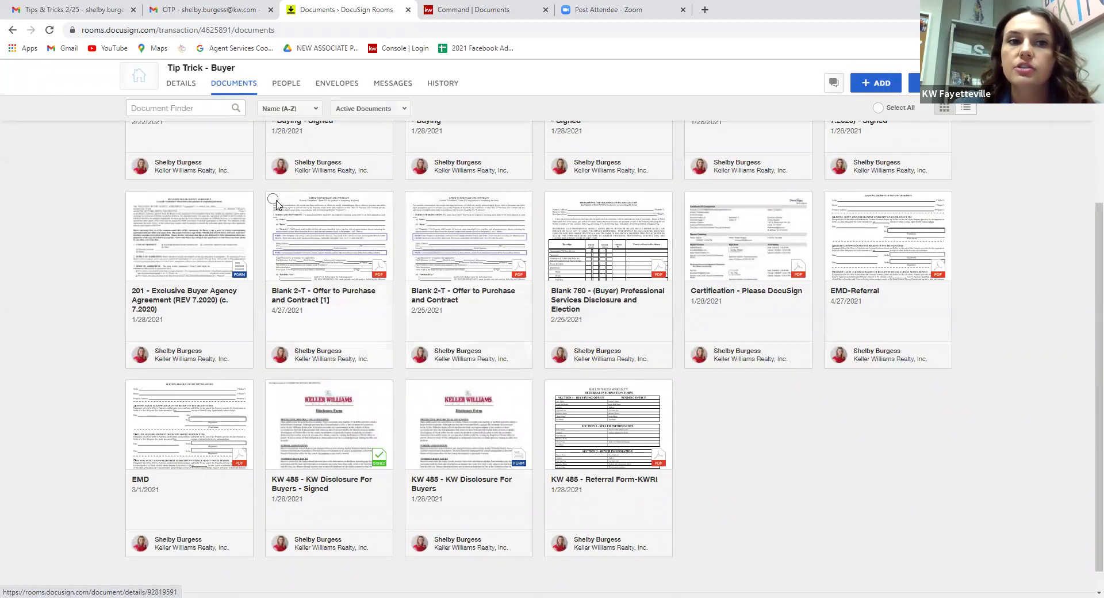
{"action": "left_click", "coordinate": [133, 388]}
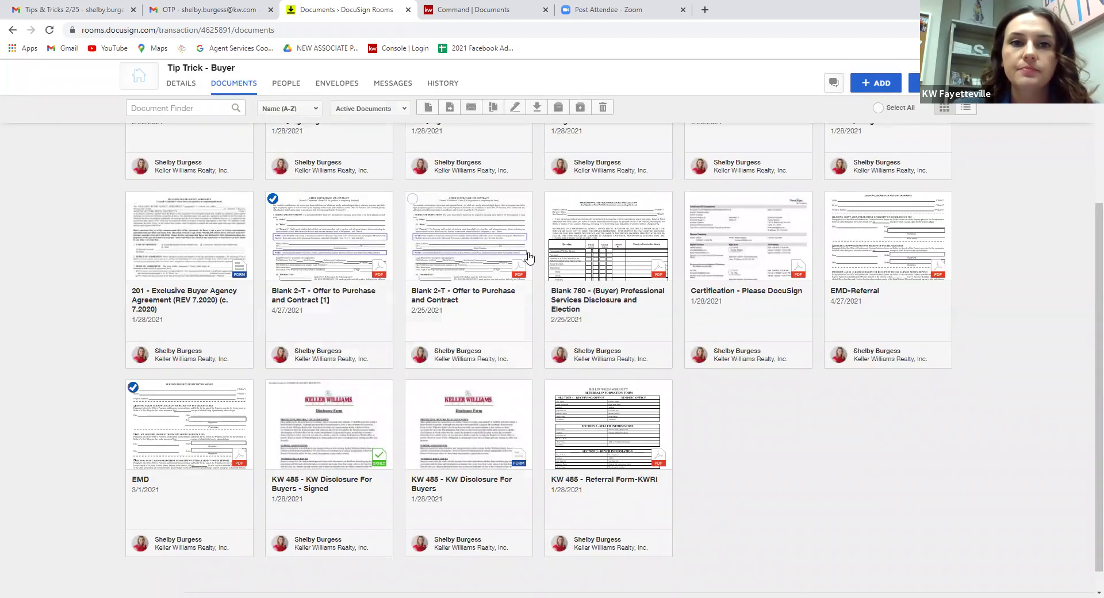
{"action": "scroll", "coordinate": [460, 123], "scroll_direction": "up", "scroll_amount": 1}
{"action": "scroll", "coordinate": [458, 122], "scroll_direction": "up", "scroll_amount": 4}
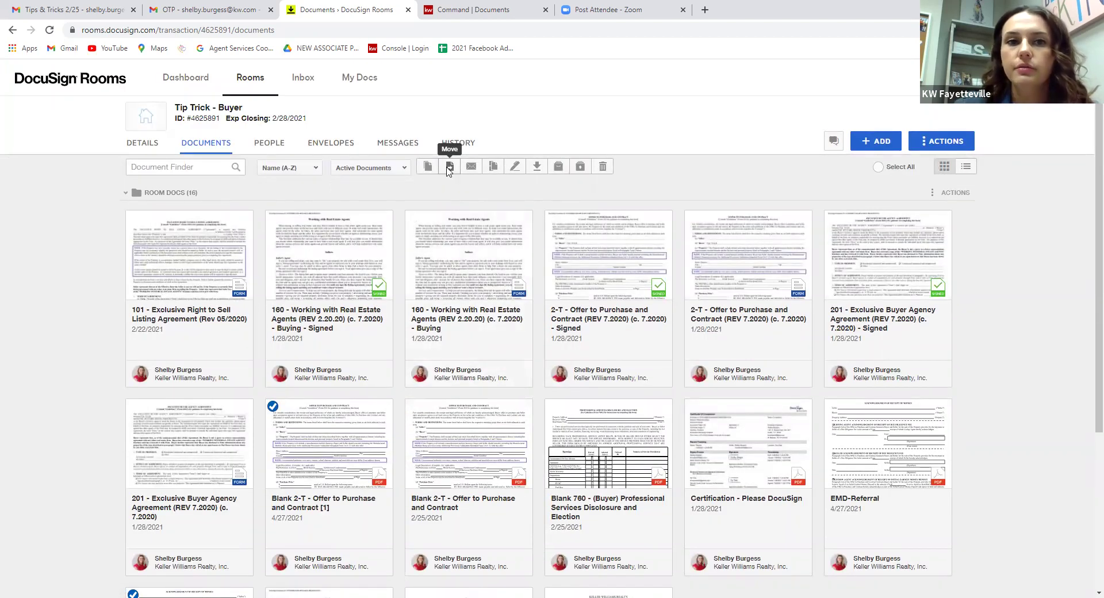
{"action": "left_click", "coordinate": [450, 166]}
{"action": "left_click", "coordinate": [506, 187]}
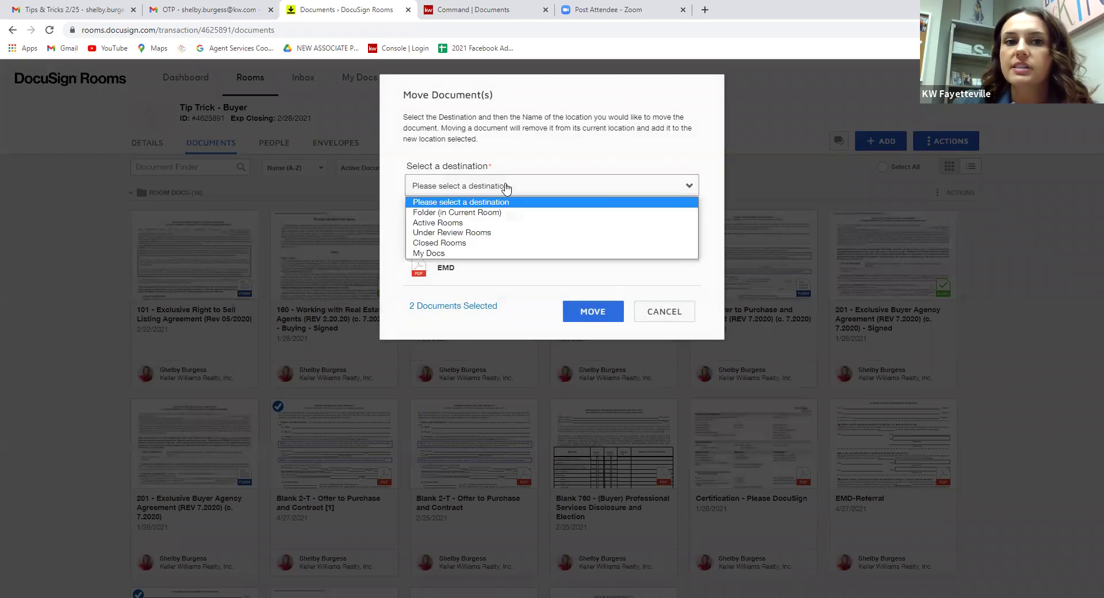
{"action": "left_click", "coordinate": [461, 223]}
{"action": "left_click", "coordinate": [461, 220]}
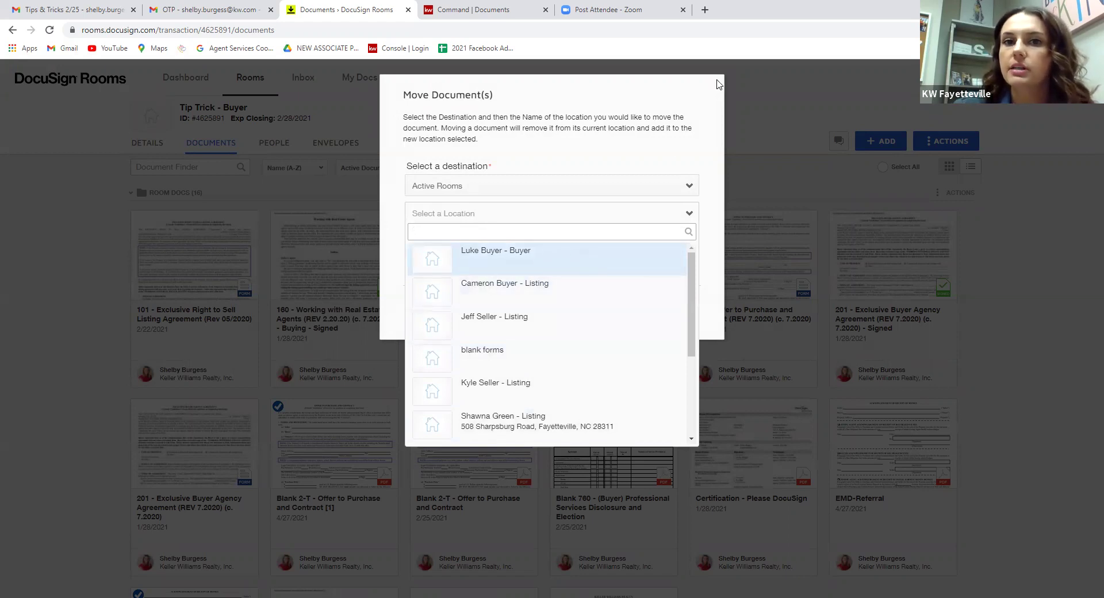
{"action": "left_click", "coordinate": [783, 95]}
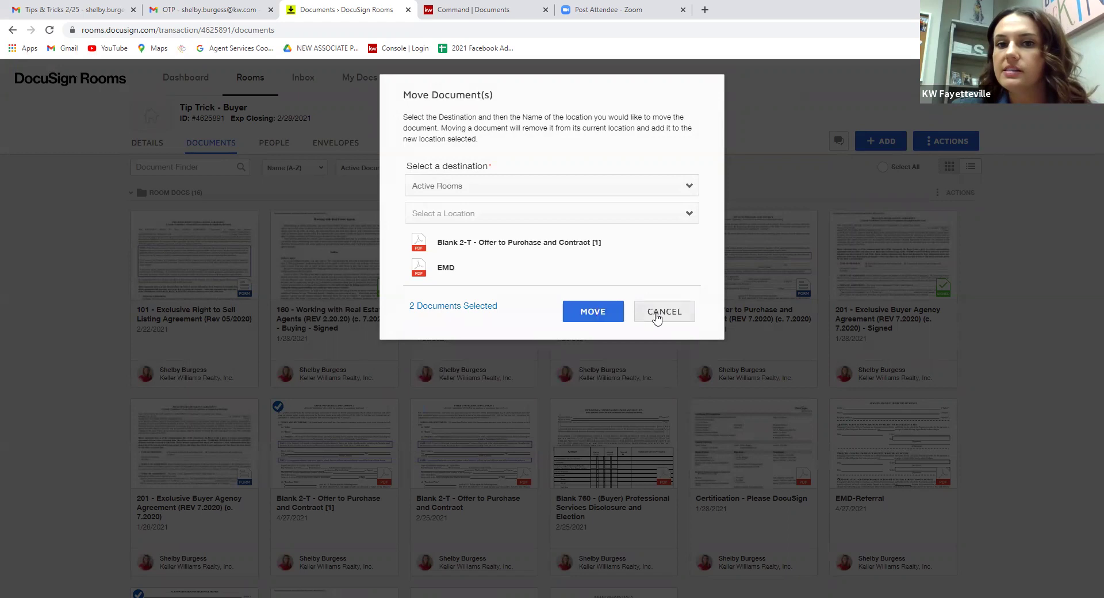
{"action": "key", "text": "Escape"}
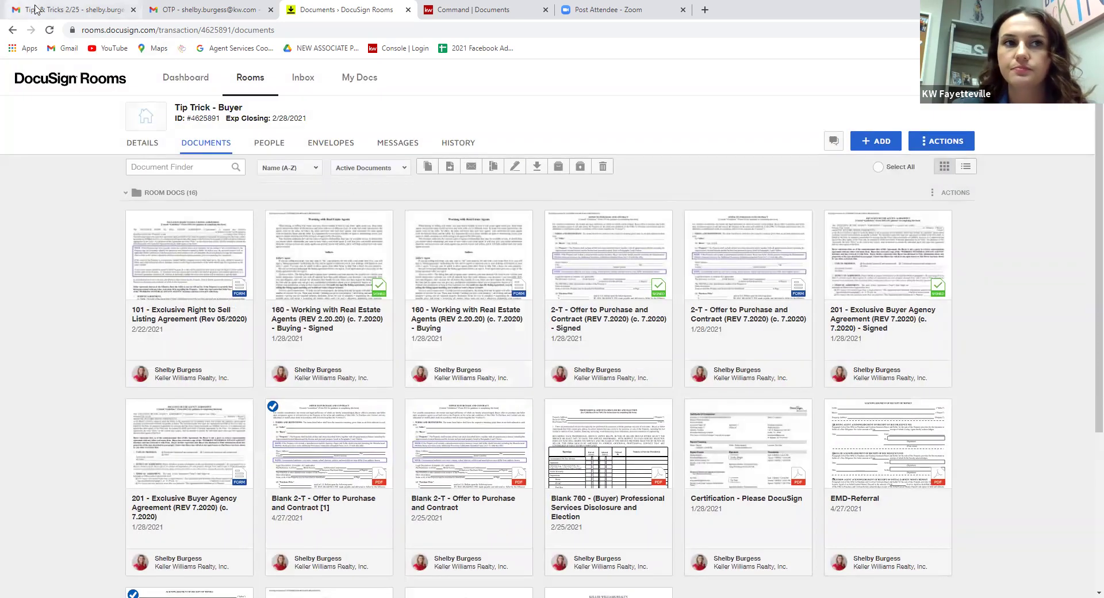
Return to the Tips & Tricks deck and scroll to slide 5, '4. Create Folders Within A Room'.
{"action": "key", "text": "ctrl+1"}
{"action": "scroll", "coordinate": [320, 163], "scroll_direction": "down", "scroll_amount": 5}
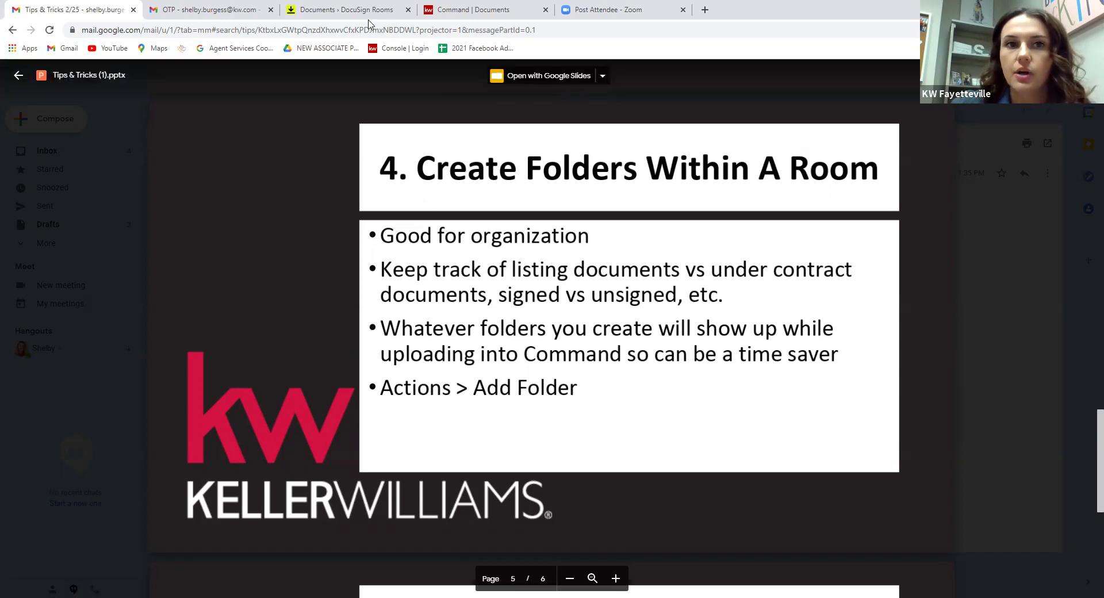
Switch between the Tip Trick room documents and the Command transaction documents.
{"action": "left_click", "coordinate": [345, 9]}
{"action": "left_click", "coordinate": [469, 10]}
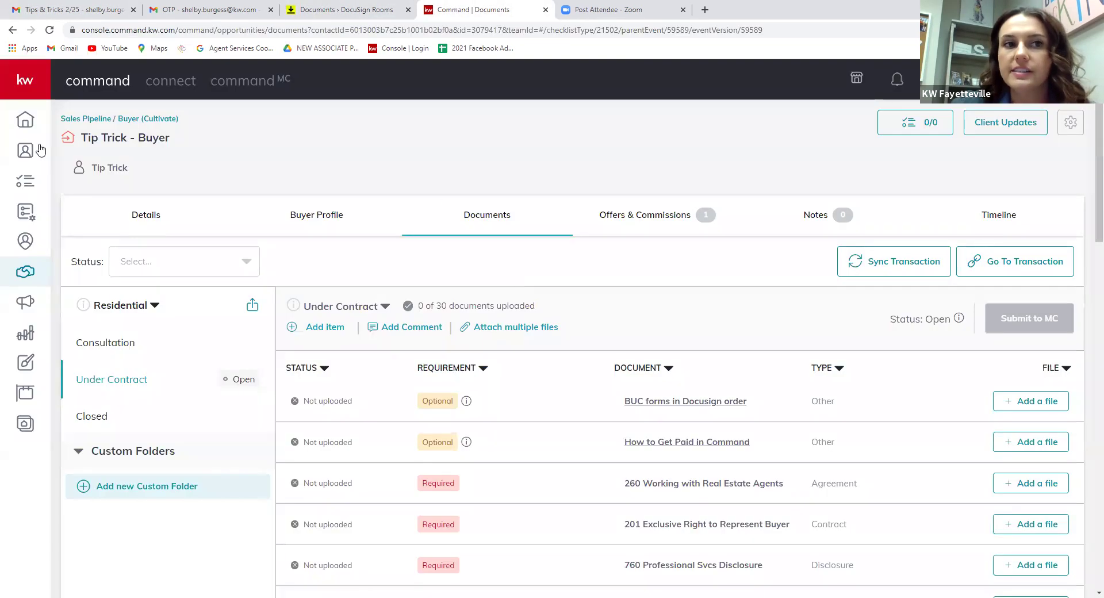
{"action": "left_click", "coordinate": [348, 9]}
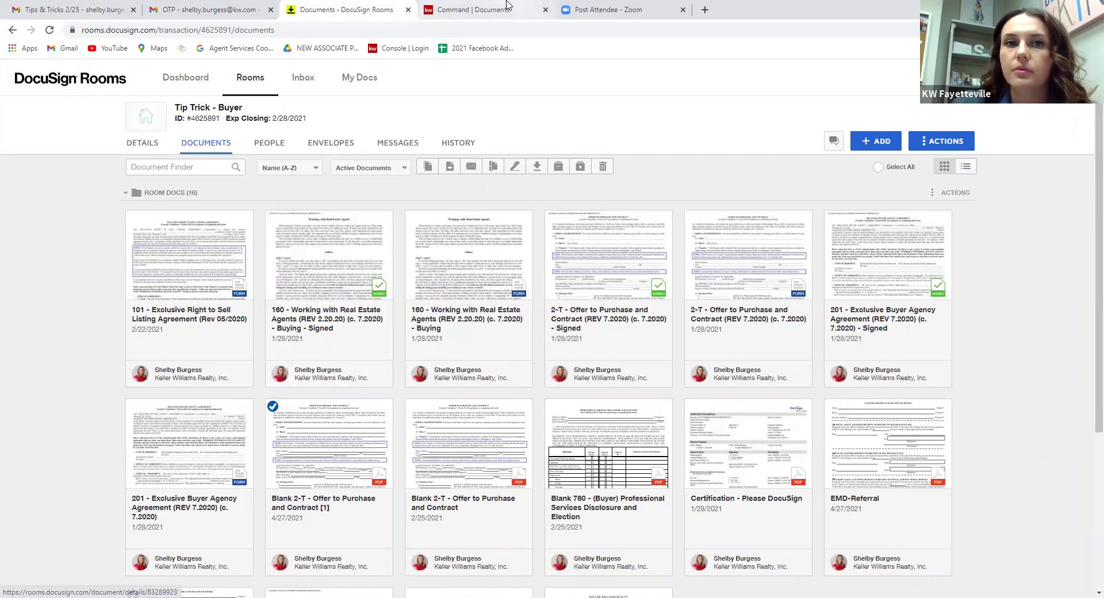
{"action": "left_click", "coordinate": [466, 10]}
{"action": "scroll", "coordinate": [643, 346], "scroll_direction": "down", "scroll_amount": 3}
{"action": "scroll", "coordinate": [643, 346], "scroll_direction": "down", "scroll_amount": 3}
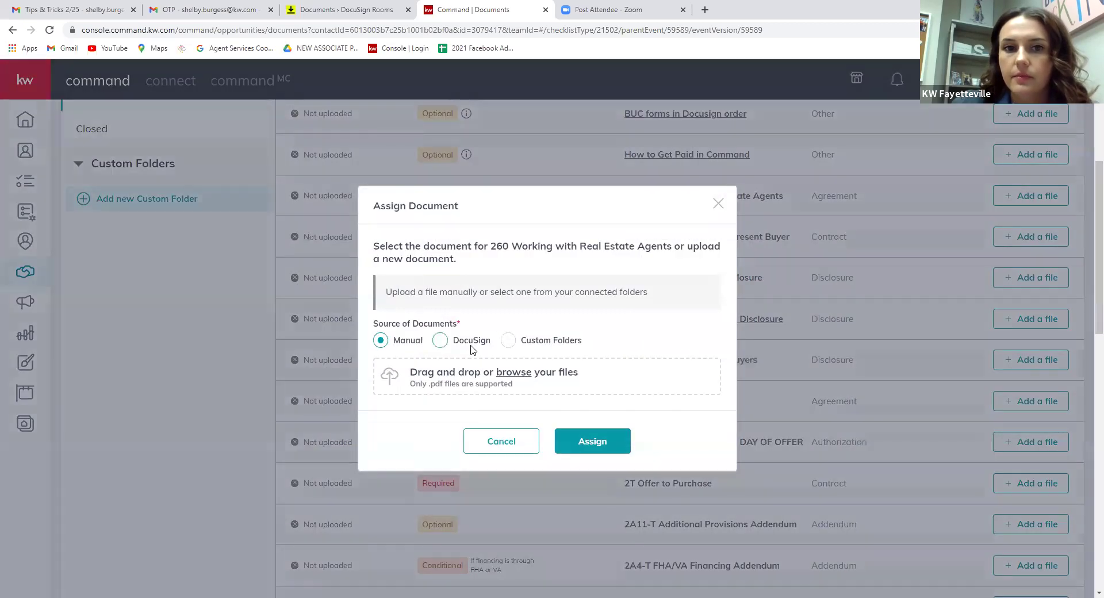
Browse the DocuSign files offered for item 260, then cancel and return to DocuSign Rooms.
{"action": "left_click", "coordinate": [467, 342]}
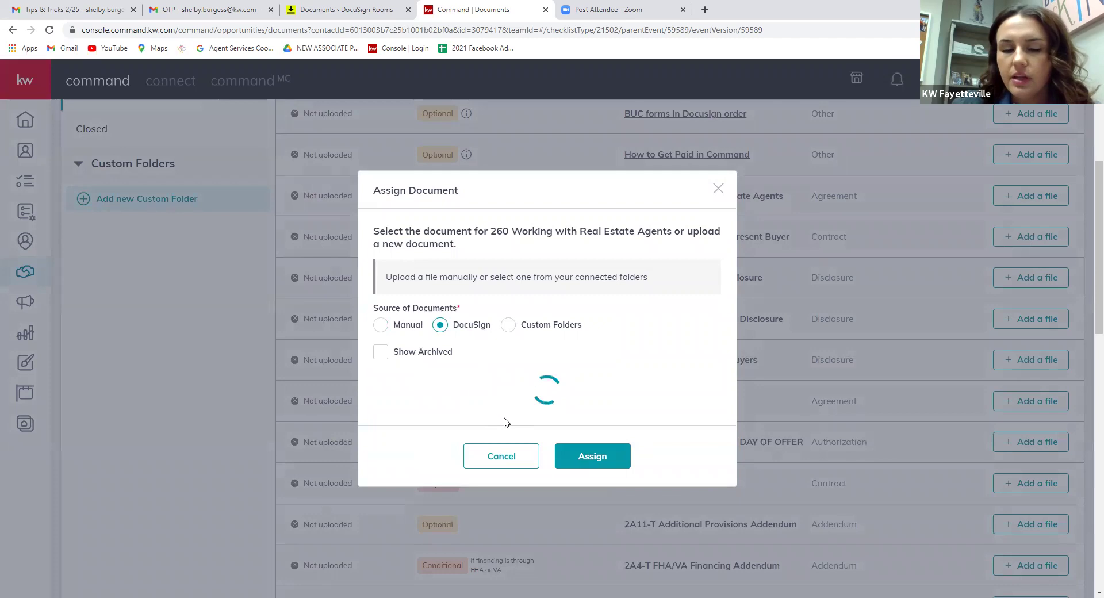
{"action": "scroll", "coordinate": [411, 366], "scroll_direction": "down", "scroll_amount": 10}
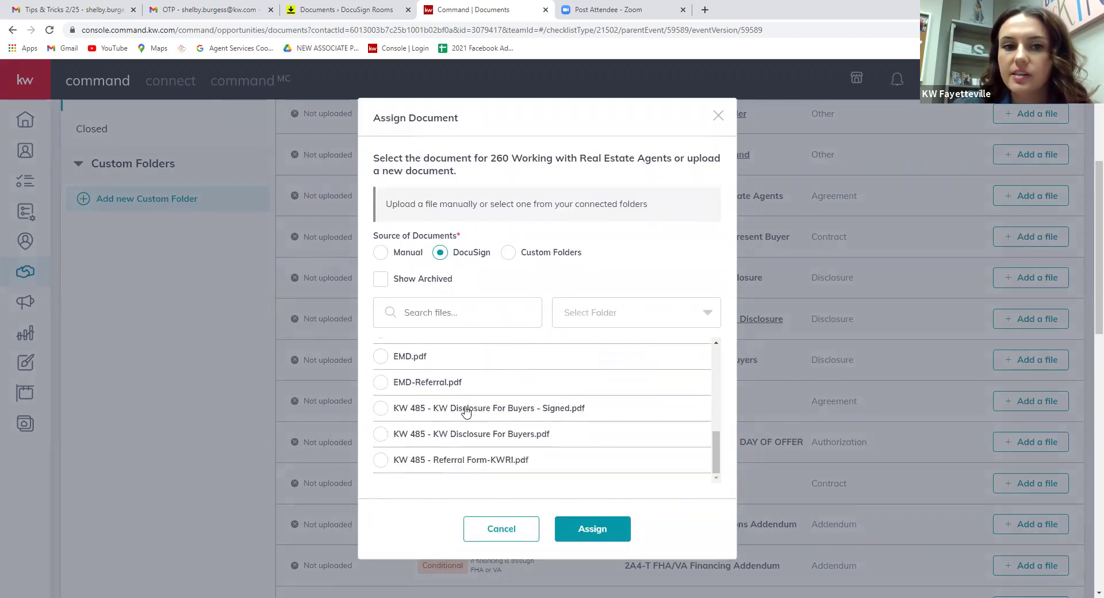
{"action": "scroll", "coordinate": [461, 408], "scroll_direction": "up", "scroll_amount": 15}
{"action": "scroll", "coordinate": [477, 428], "scroll_direction": "down", "scroll_amount": 3}
{"action": "scroll", "coordinate": [478, 424], "scroll_direction": "up", "scroll_amount": 4}
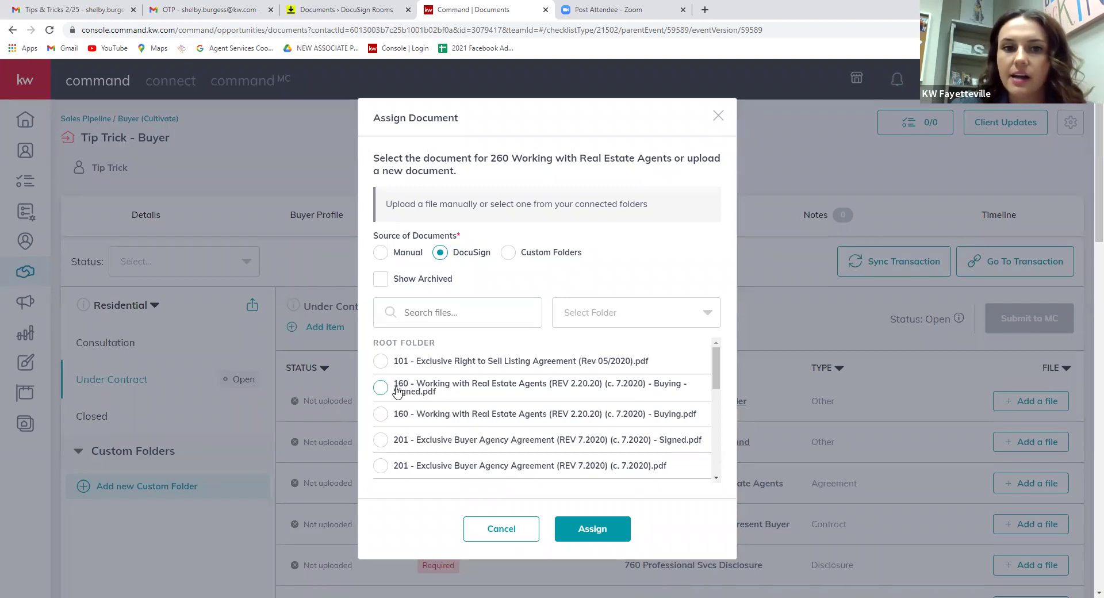
{"action": "left_click", "coordinate": [492, 537]}
{"action": "left_click", "coordinate": [354, 7]}
Add a folder named 'Signed' to the Tip Trick - Buyer room's documents.
{"action": "left_click", "coordinate": [932, 145]}
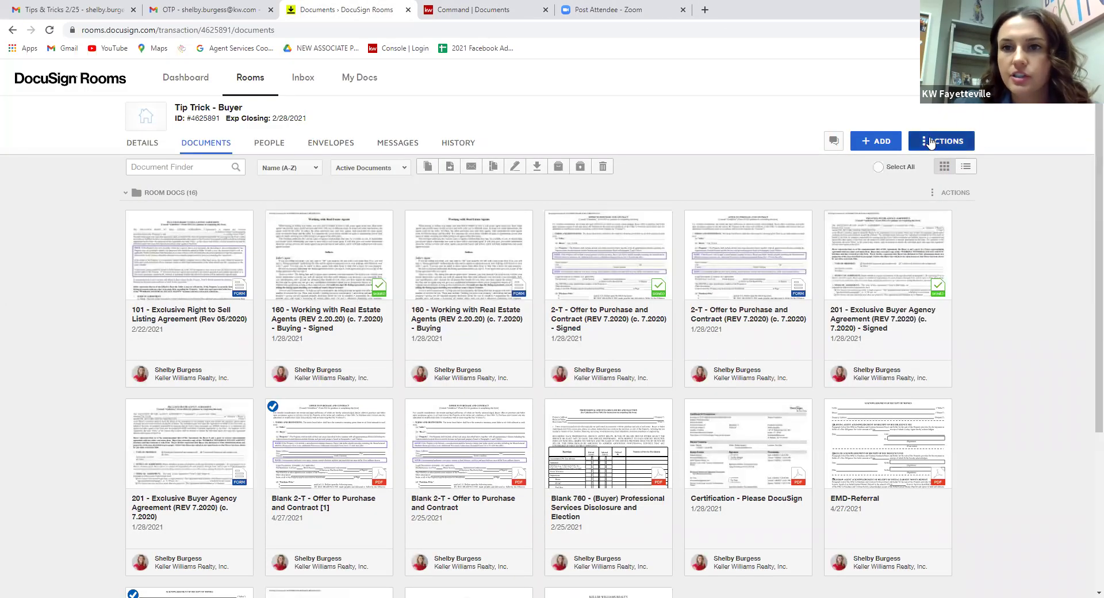
{"action": "left_click", "coordinate": [949, 190]}
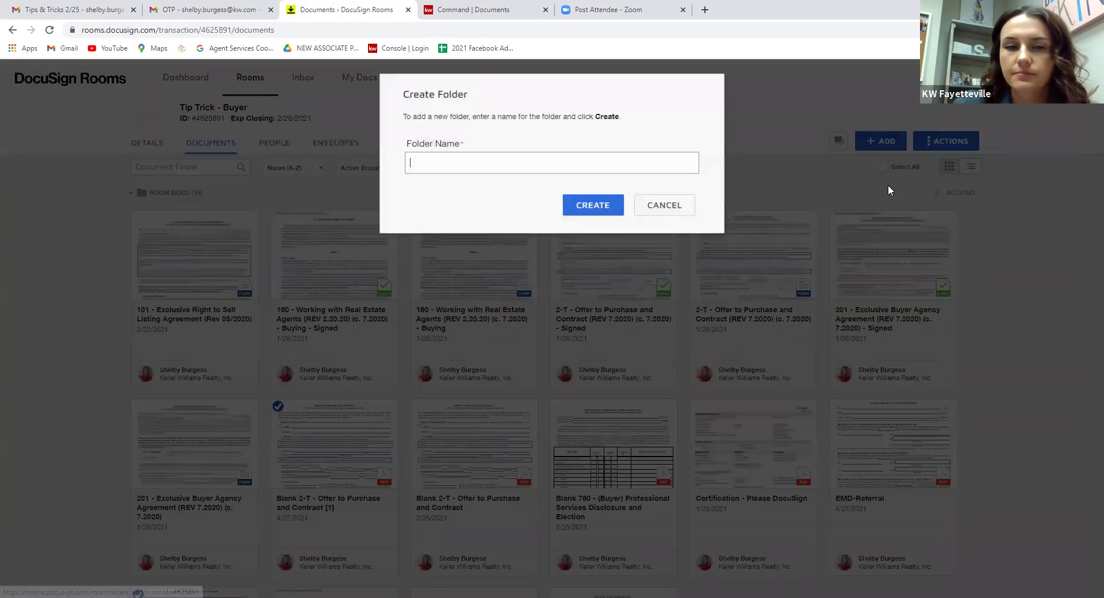
{"action": "type", "text": "Signed"}
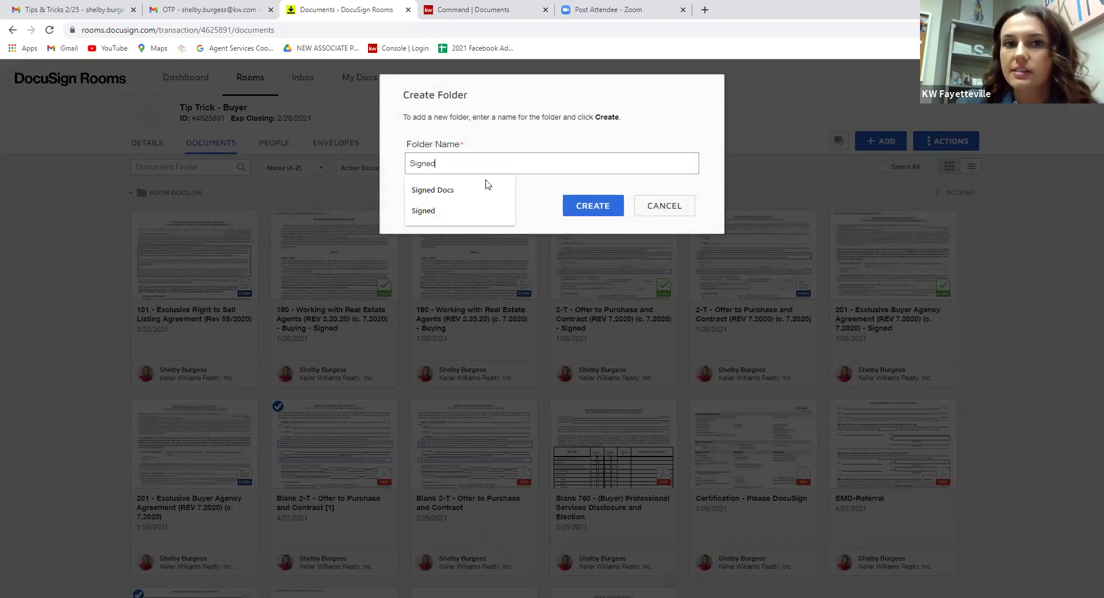
{"action": "left_click", "coordinate": [593, 206]}
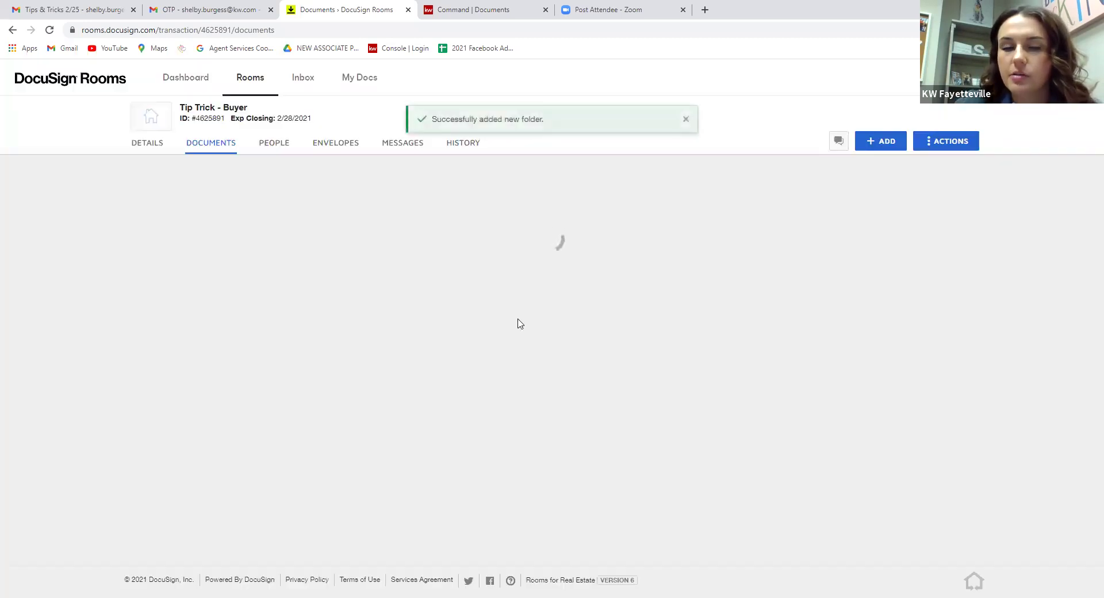
{"action": "scroll", "coordinate": [665, 500], "scroll_direction": "down", "scroll_amount": 4}
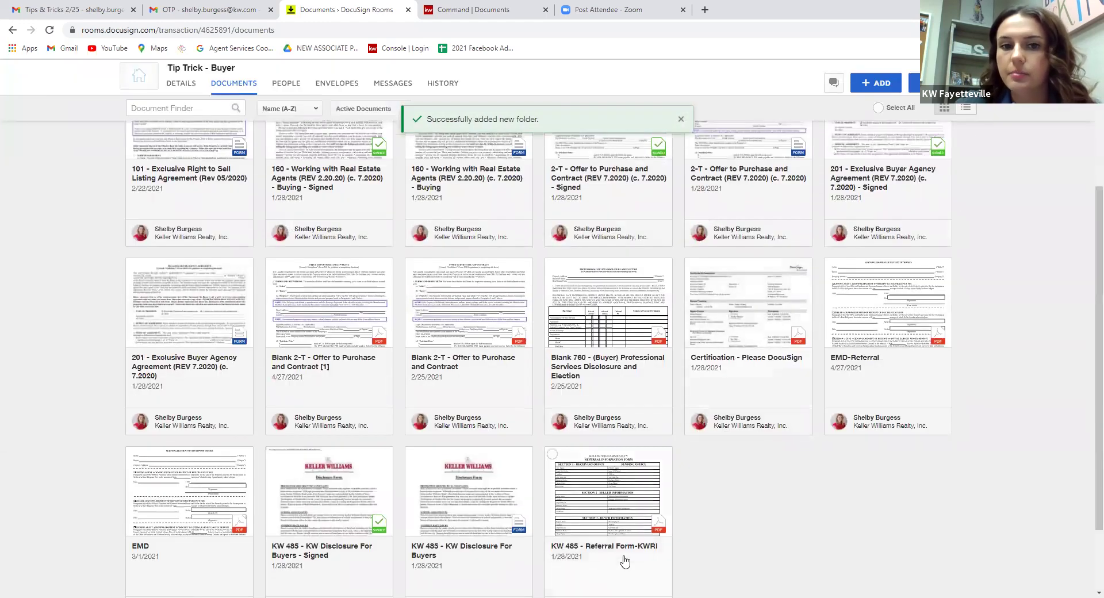
{"action": "scroll", "coordinate": [592, 436], "scroll_direction": "up", "scroll_amount": 4}
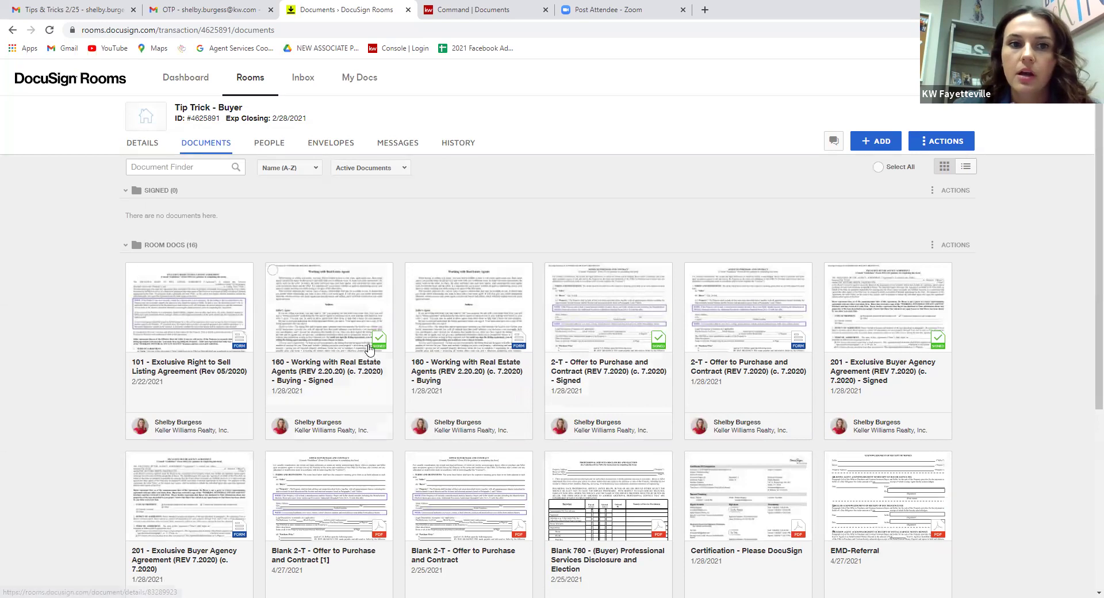
Select the signed 160 Working with Real Estate Agents, 2-T Offer to Purchase and KW 485 documents.
{"action": "left_click", "coordinate": [273, 271]}
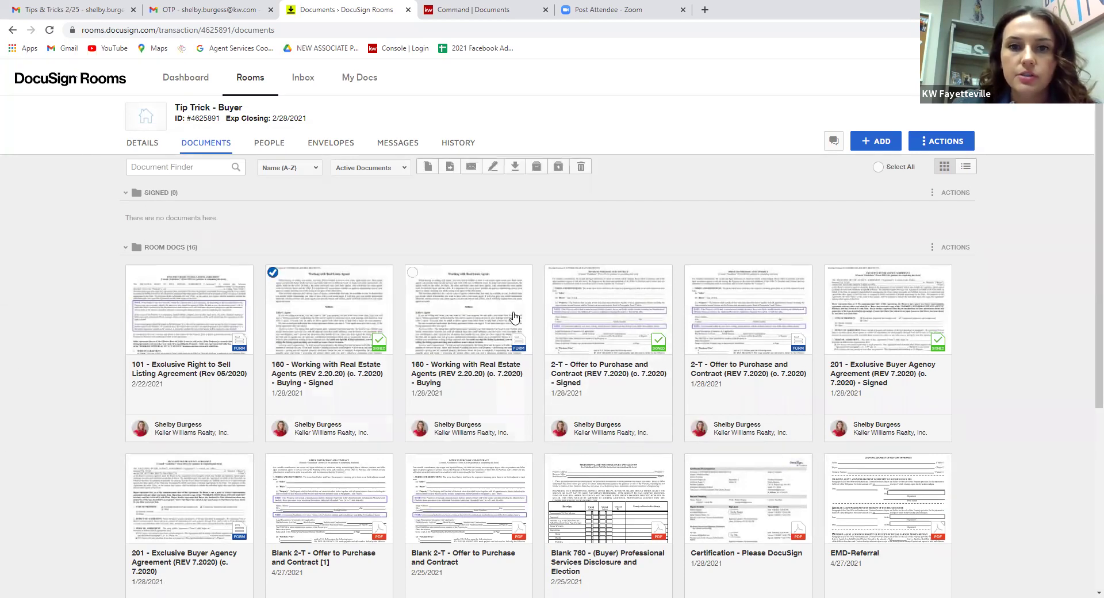
{"action": "left_click", "coordinate": [552, 275]}
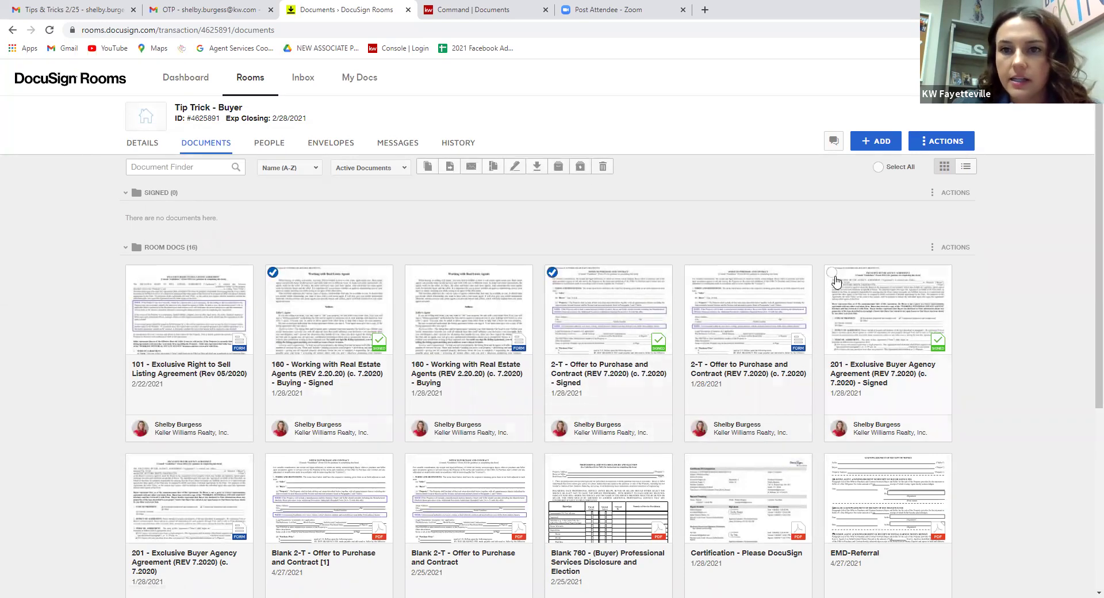
{"action": "scroll", "coordinate": [762, 310], "scroll_direction": "down", "scroll_amount": 5}
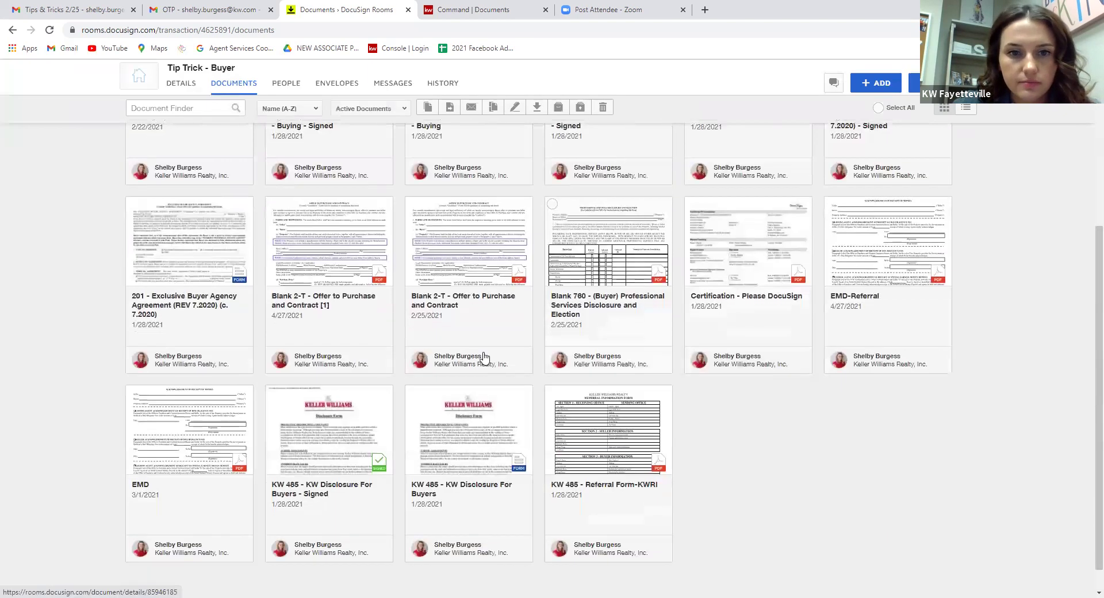
{"action": "left_click", "coordinate": [273, 364]}
{"action": "scroll", "coordinate": [424, 322], "scroll_direction": "up", "scroll_amount": 5}
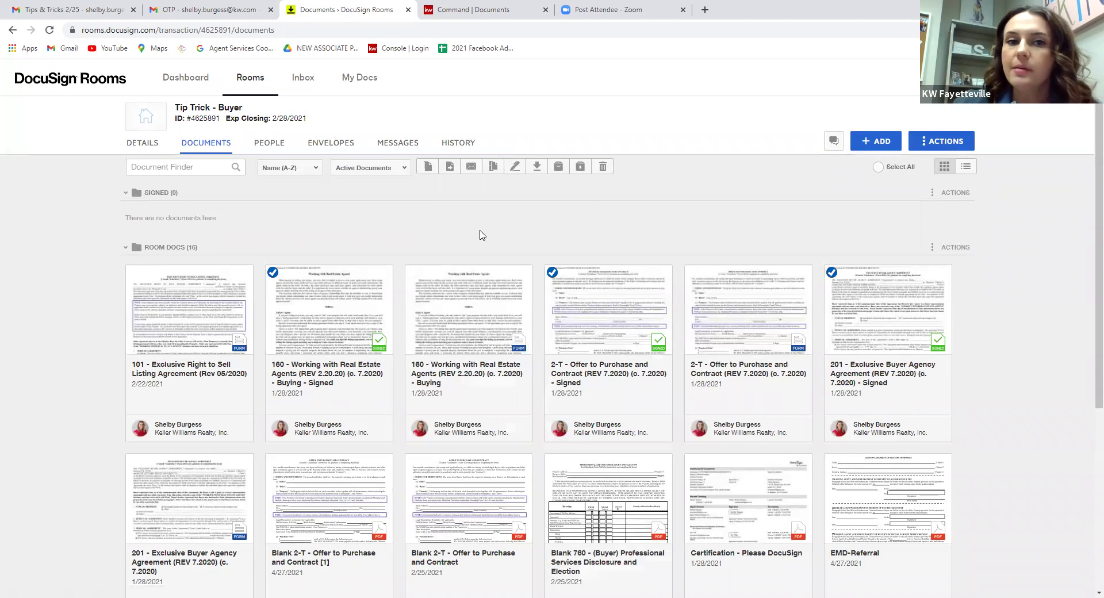
Move the selected documents into the Signed folder in the current room.
{"action": "left_click", "coordinate": [449, 167]}
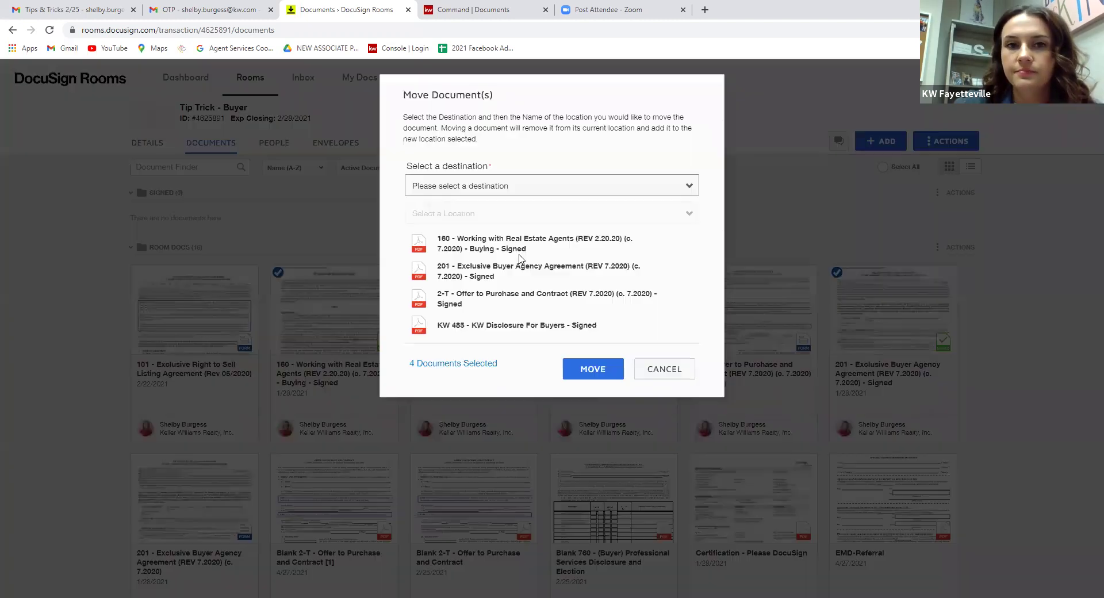
{"action": "left_click", "coordinate": [501, 195]}
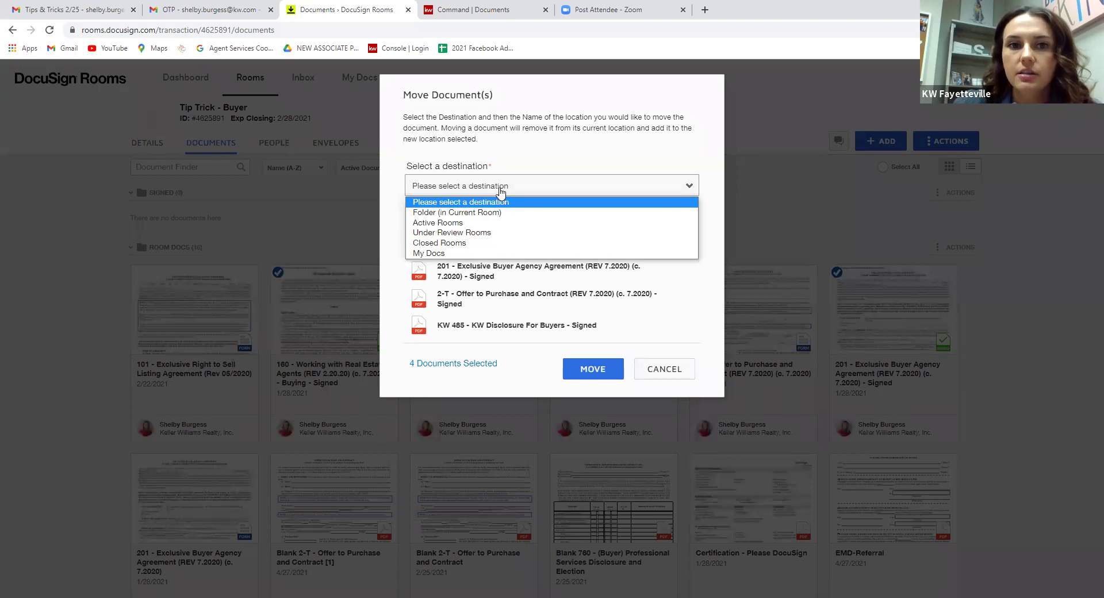
{"action": "left_click", "coordinate": [499, 212]}
{"action": "left_click", "coordinate": [505, 213]}
{"action": "left_click", "coordinate": [440, 253]}
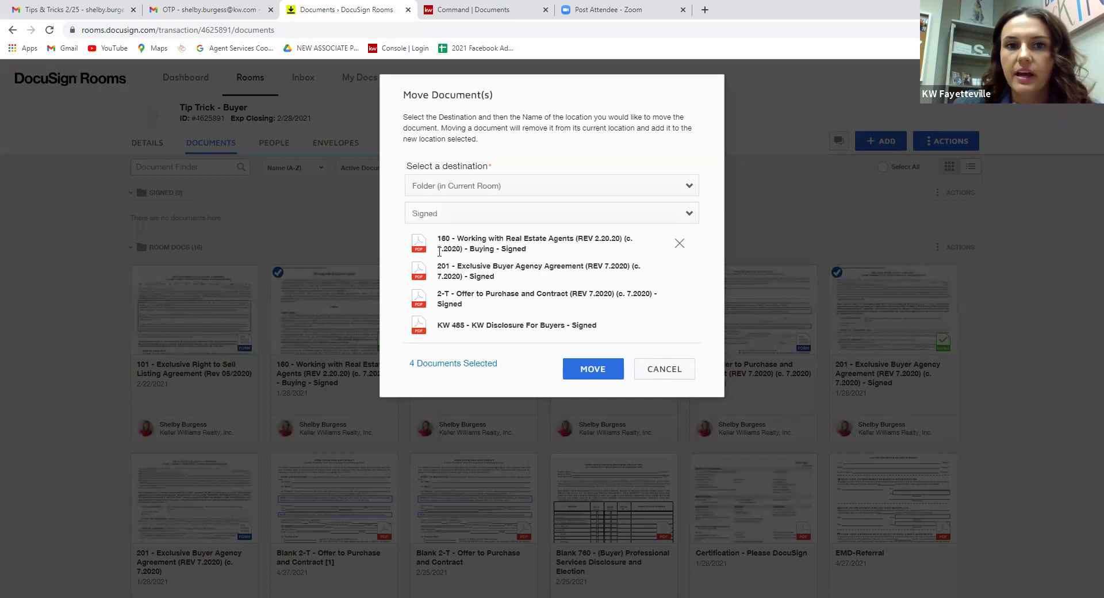
{"action": "left_click", "coordinate": [605, 375]}
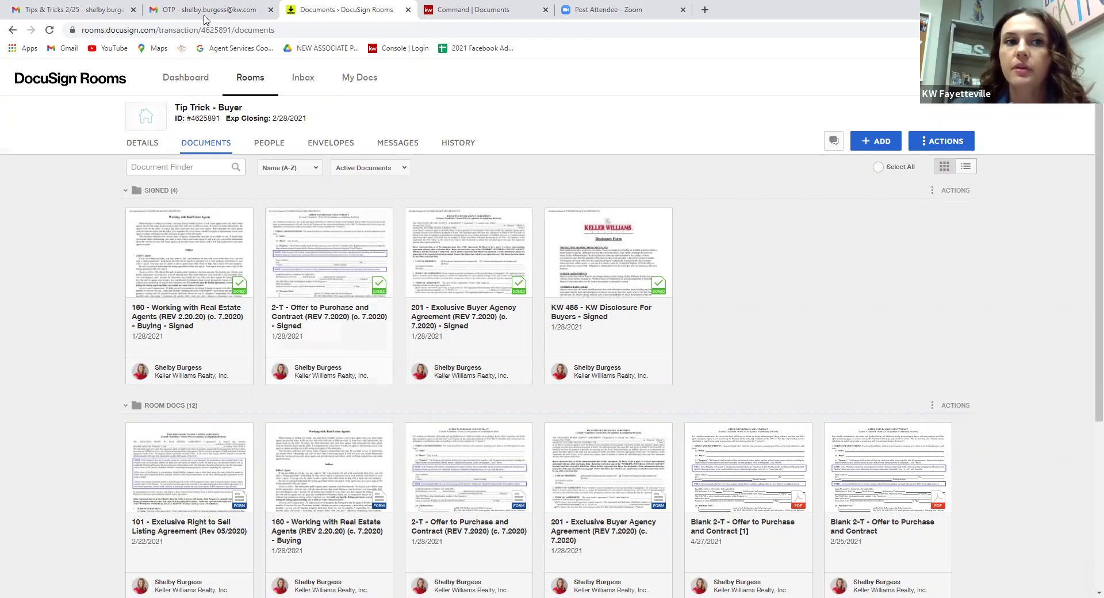
{"action": "left_click", "coordinate": [472, 9]}
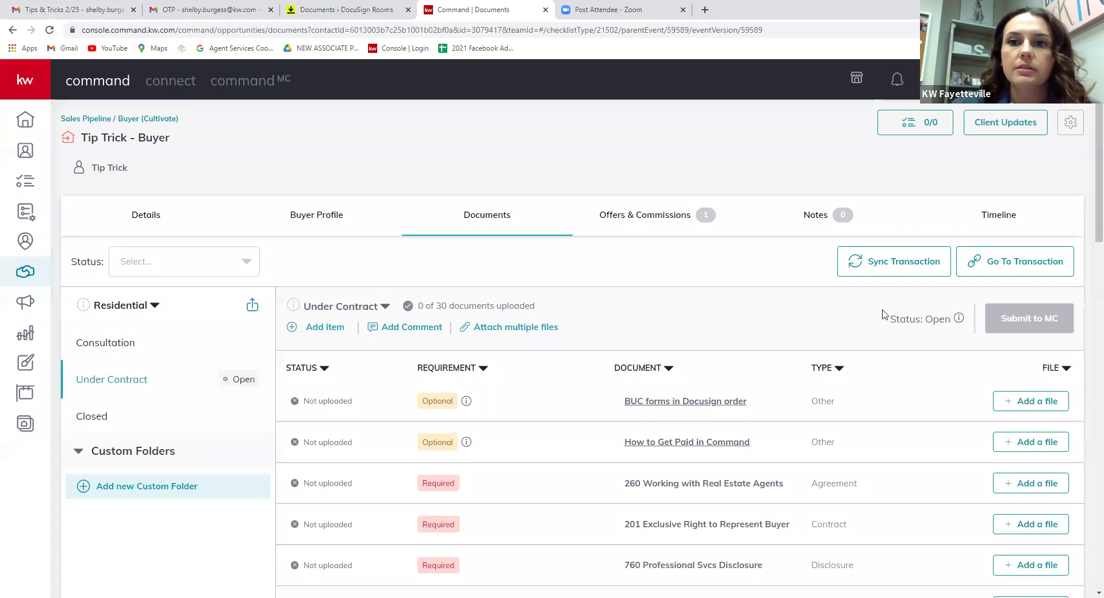
Sync the transaction with DocuSign Rooms and confirm the update.
{"action": "left_click", "coordinate": [900, 265]}
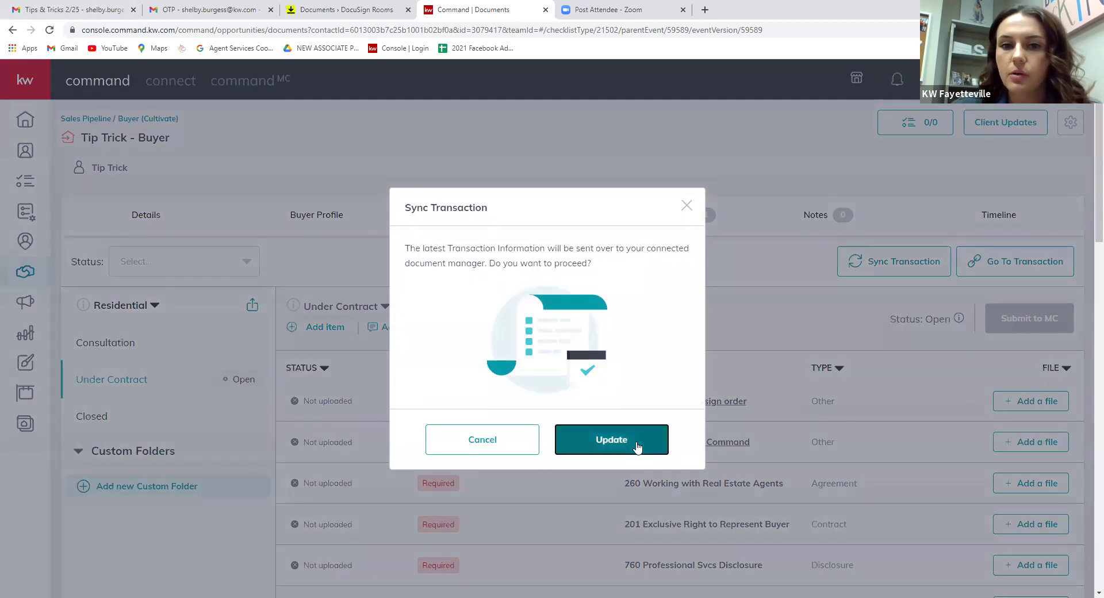
{"action": "left_click", "coordinate": [637, 446]}
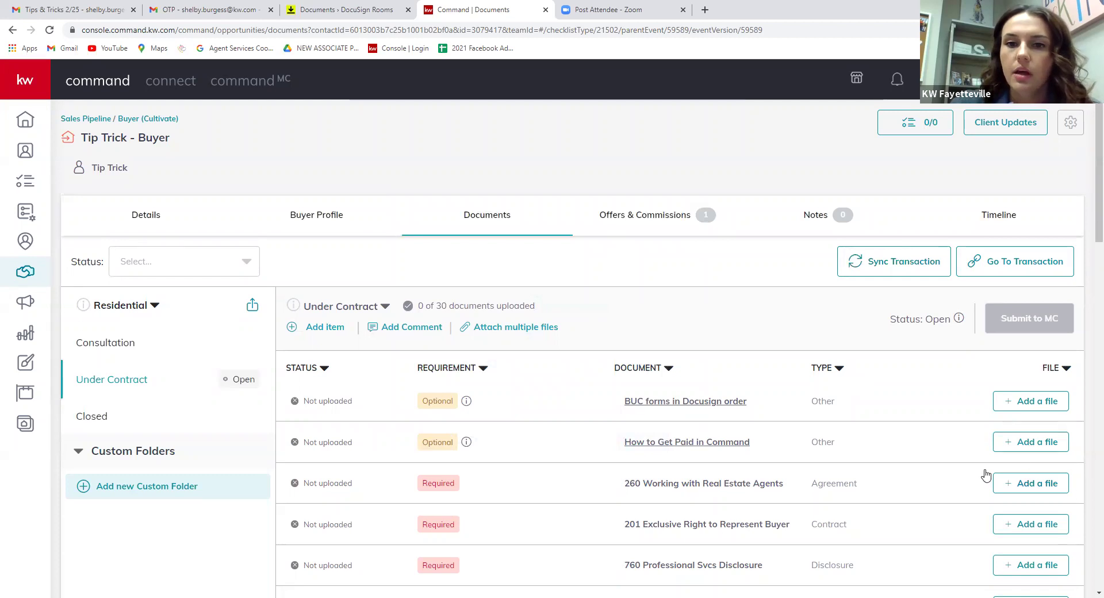
{"action": "scroll", "coordinate": [752, 524], "scroll_direction": "down", "scroll_amount": 1}
Attach the signed 160 Working with Real Estate Agents file from DocuSign to item 260.
{"action": "left_click", "coordinate": [1042, 435]}
{"action": "left_click", "coordinate": [458, 325]}
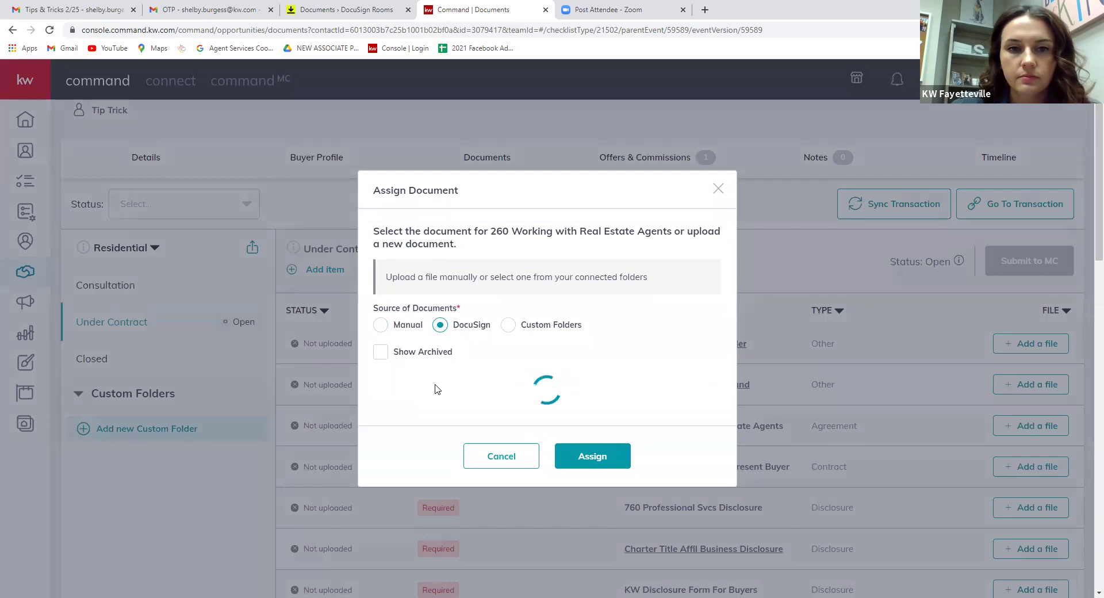
{"action": "scroll", "coordinate": [423, 372], "scroll_direction": "down", "scroll_amount": 1}
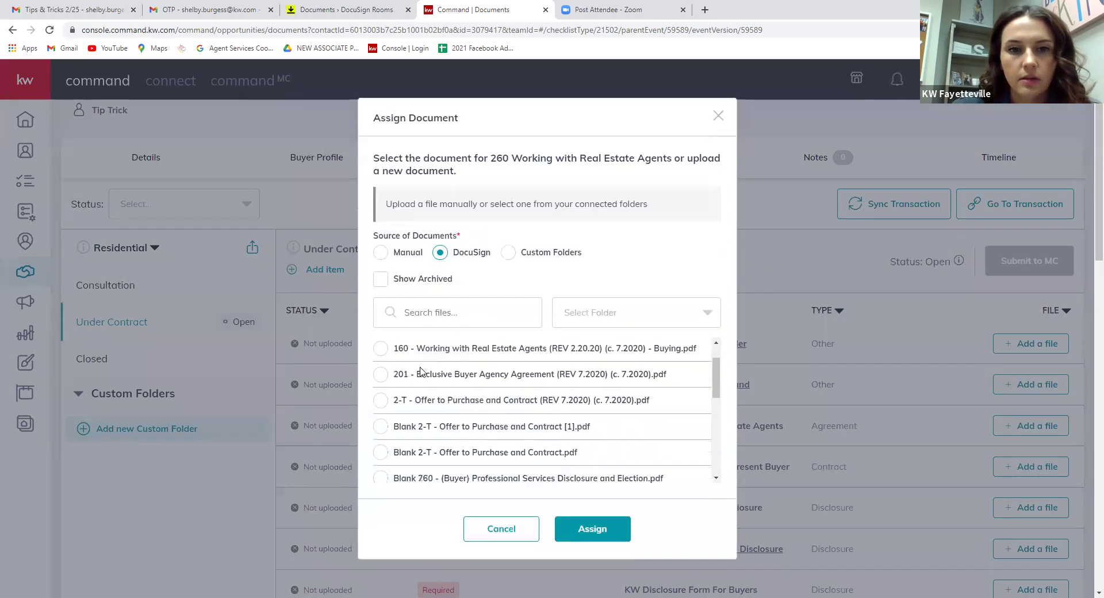
{"action": "scroll", "coordinate": [437, 372], "scroll_direction": "down", "scroll_amount": 5}
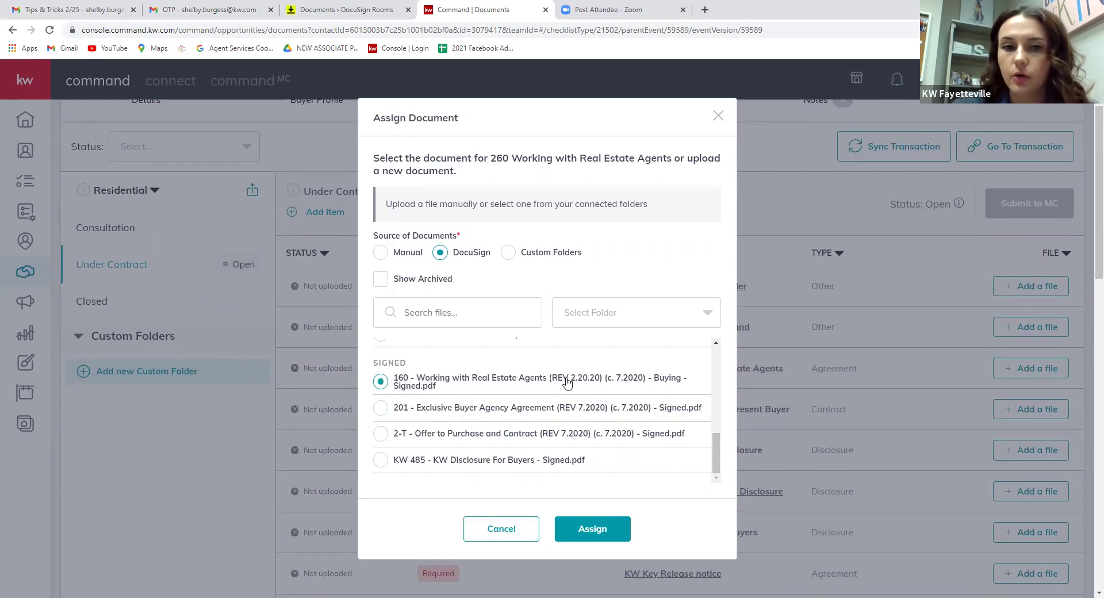
{"action": "scroll", "coordinate": [433, 450], "scroll_direction": "up", "scroll_amount": 3}
{"action": "scroll", "coordinate": [449, 345], "scroll_direction": "down", "scroll_amount": 3}
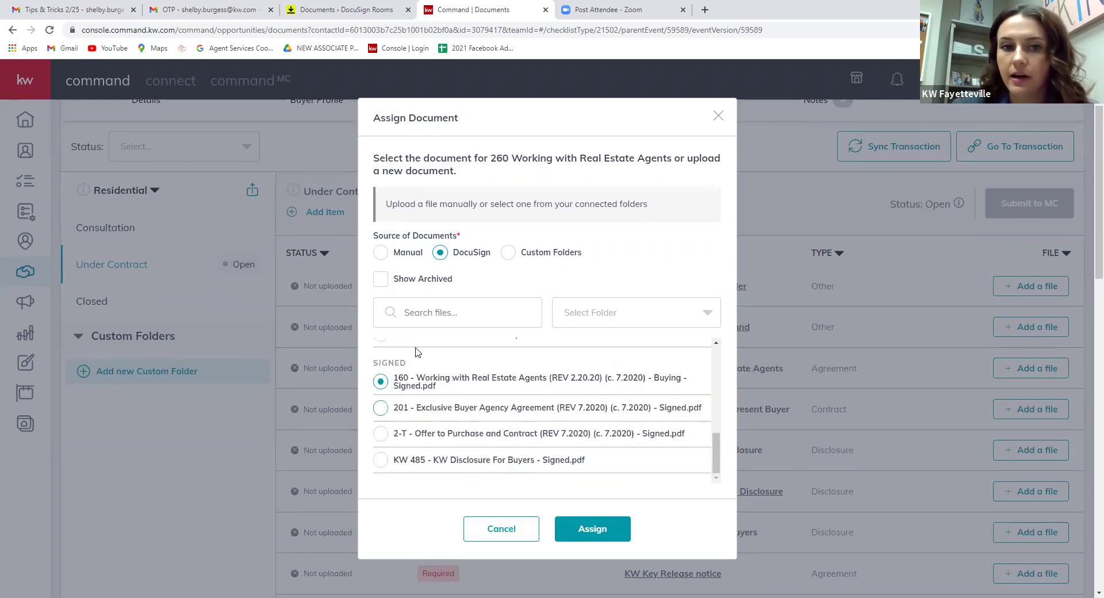
{"action": "scroll", "coordinate": [500, 463], "scroll_direction": "up", "scroll_amount": 5}
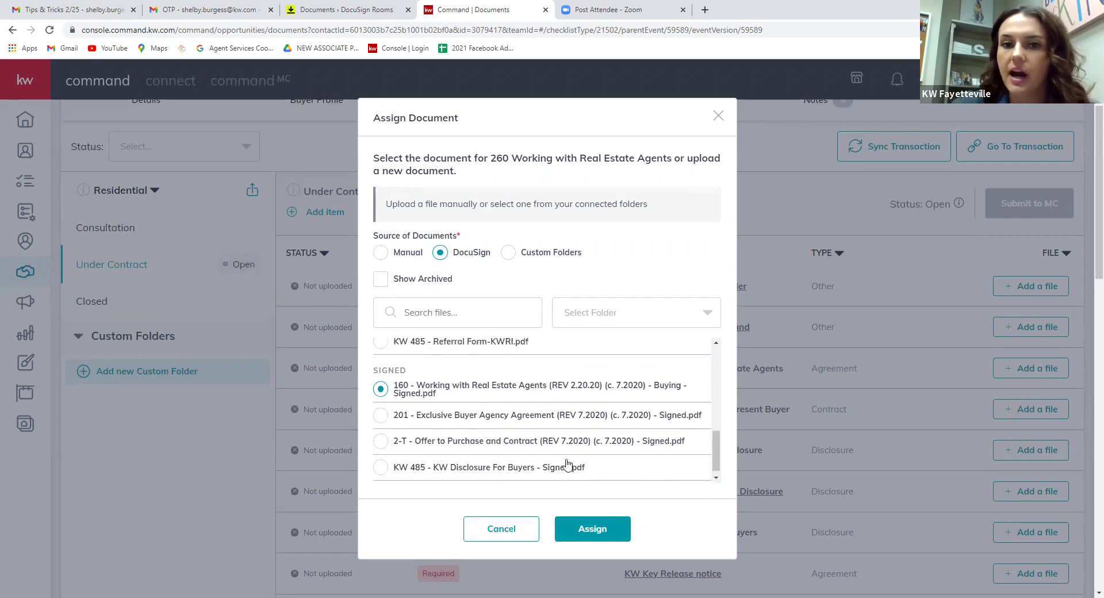
{"action": "scroll", "coordinate": [439, 458], "scroll_direction": "down", "scroll_amount": 8}
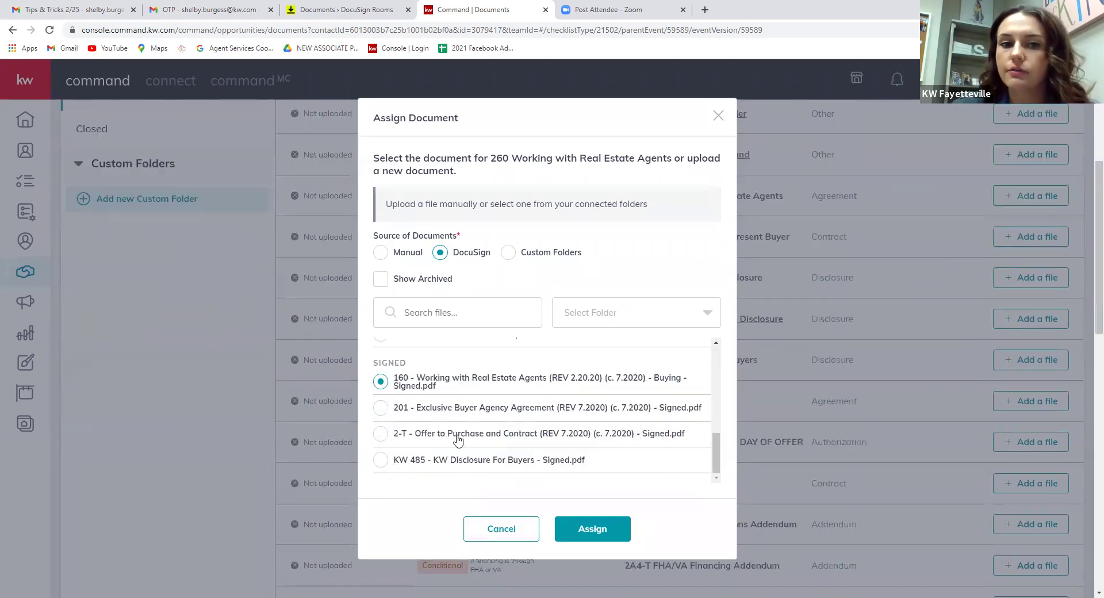
{"action": "left_click", "coordinate": [569, 544]}
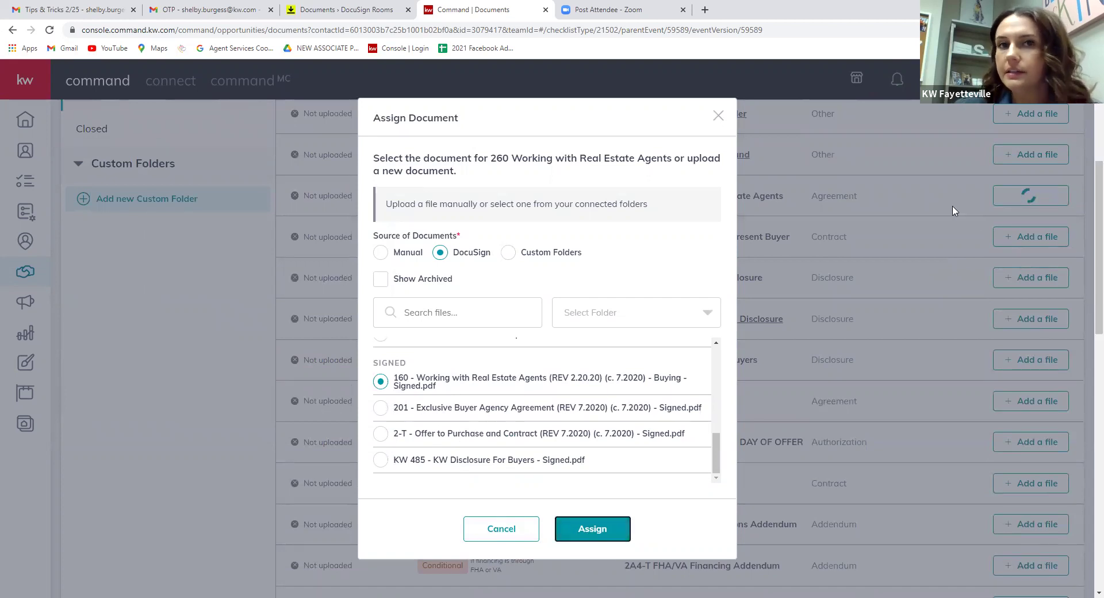
{"action": "scroll", "coordinate": [606, 289], "scroll_direction": "up", "scroll_amount": 4}
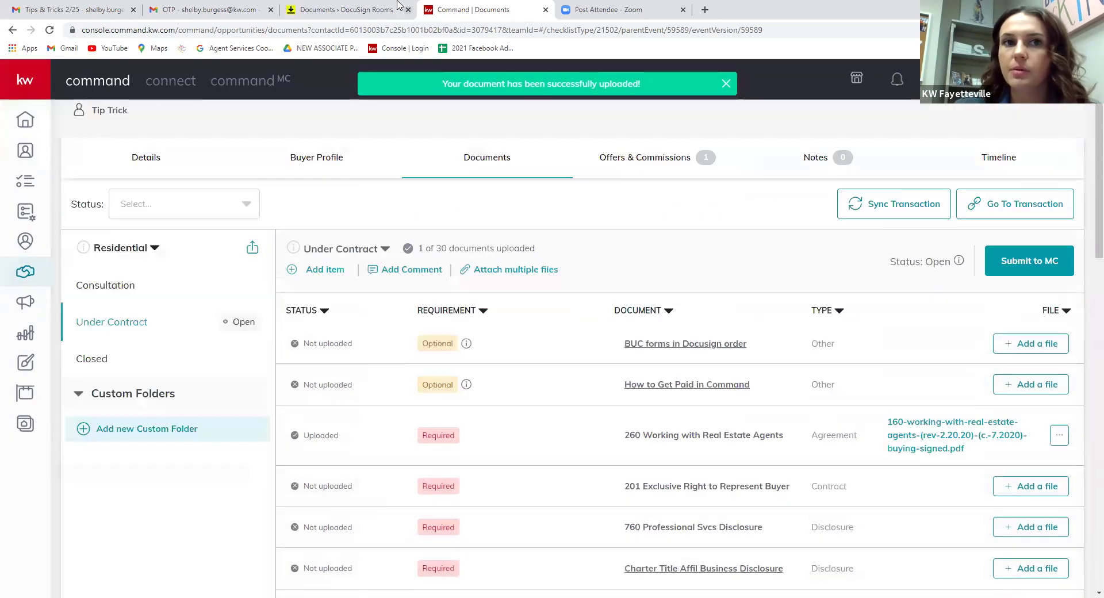
{"action": "left_click", "coordinate": [346, 10]}
{"action": "scroll", "coordinate": [362, 338], "scroll_direction": "down", "scroll_amount": 5}
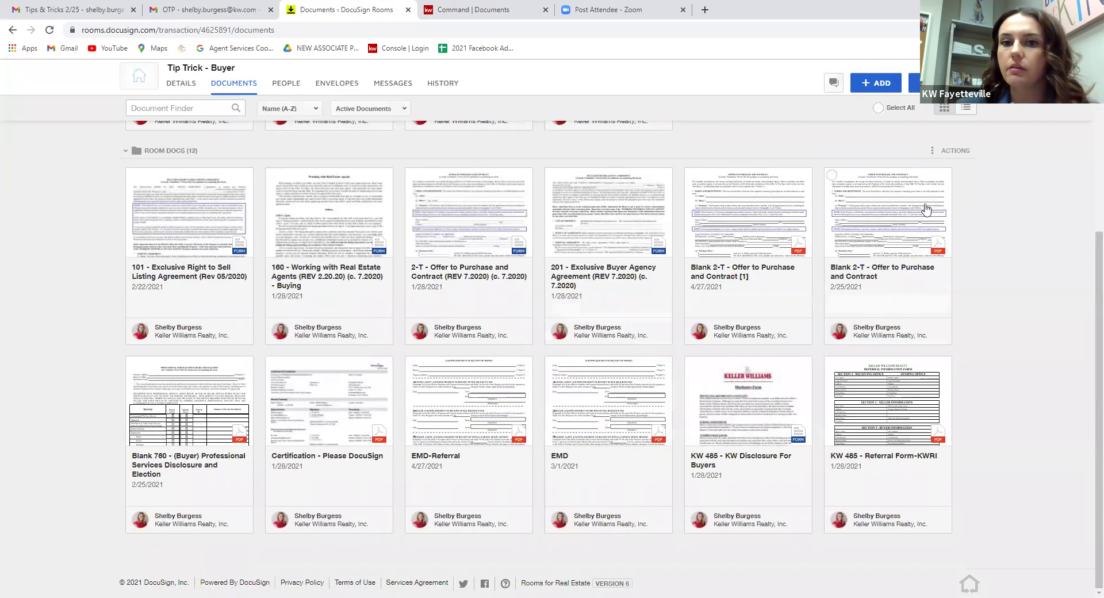
Switch to the Gmail Tips & Tricks deck and scroll to '5. How to Pull Blank Forms'.
{"action": "scroll", "coordinate": [1088, 279], "scroll_direction": "up", "scroll_amount": 1}
{"action": "scroll", "coordinate": [1089, 279], "scroll_direction": "up", "scroll_amount": 4}
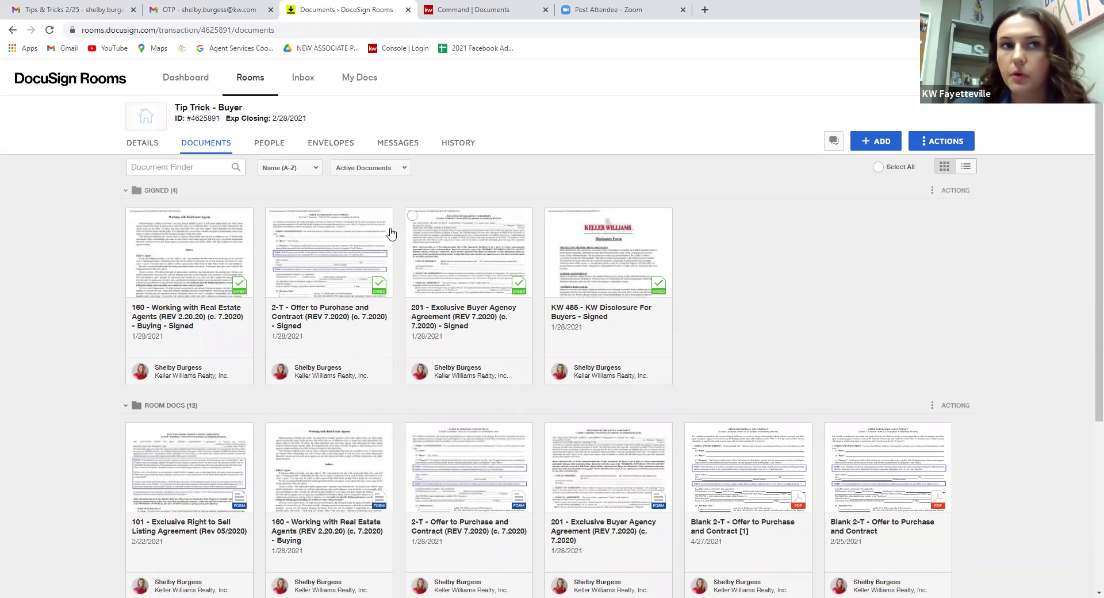
{"action": "left_click", "coordinate": [95, 7]}
{"action": "scroll", "coordinate": [527, 282], "scroll_direction": "down", "scroll_amount": 5}
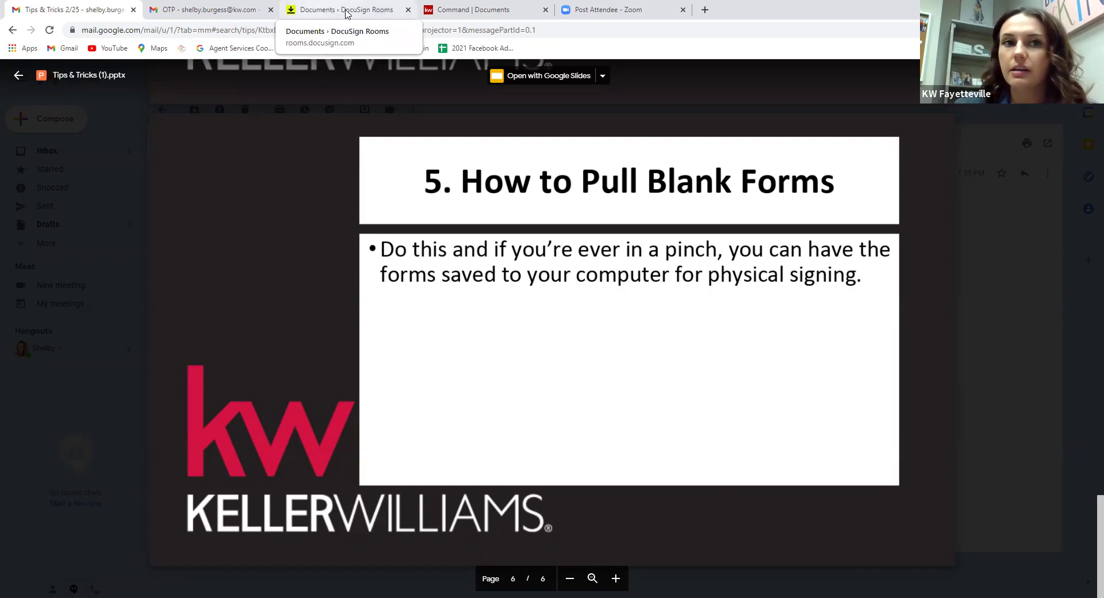
Return to DocuSign Rooms and open the Rooms list to start a new room.
{"action": "left_click", "coordinate": [349, 11]}
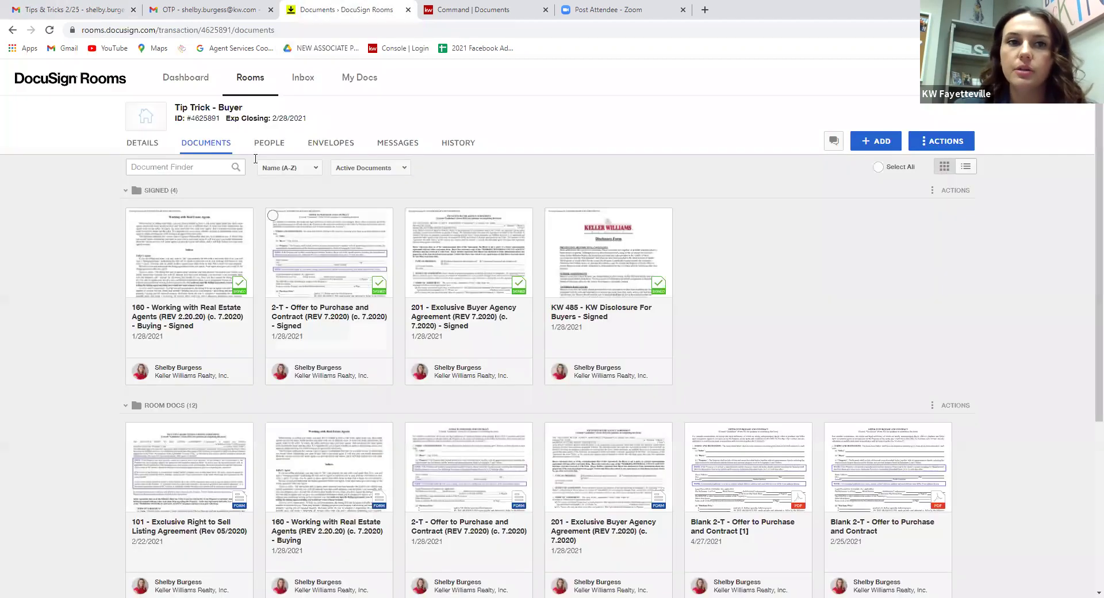
{"action": "left_click", "coordinate": [258, 84]}
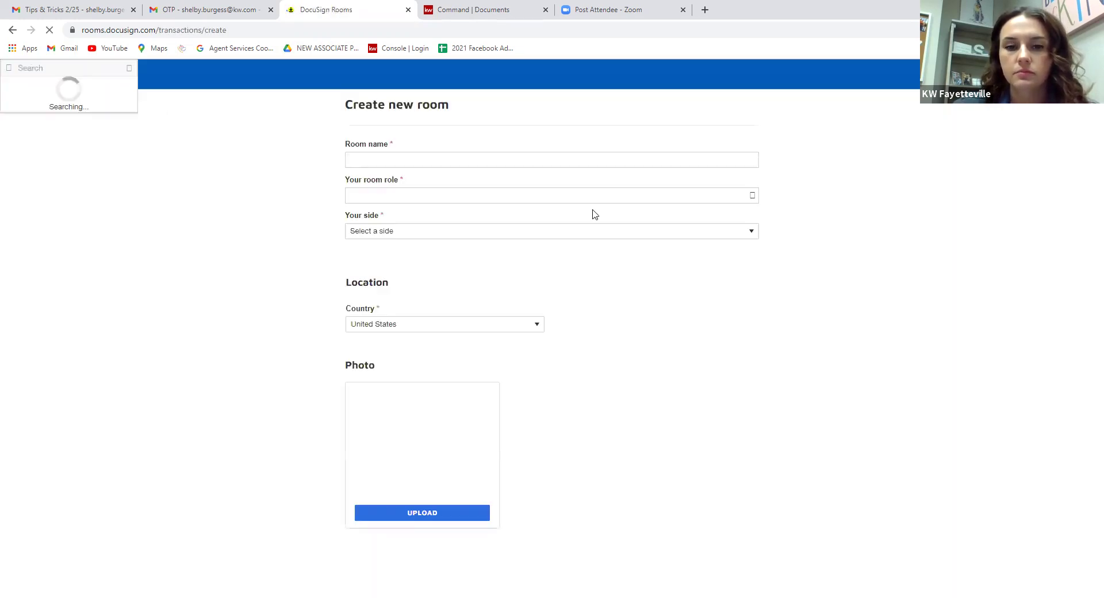
Create a room named 'blank' from the 'bl' autofill, with Your side set to List Side.
{"action": "left_click", "coordinate": [497, 166]}
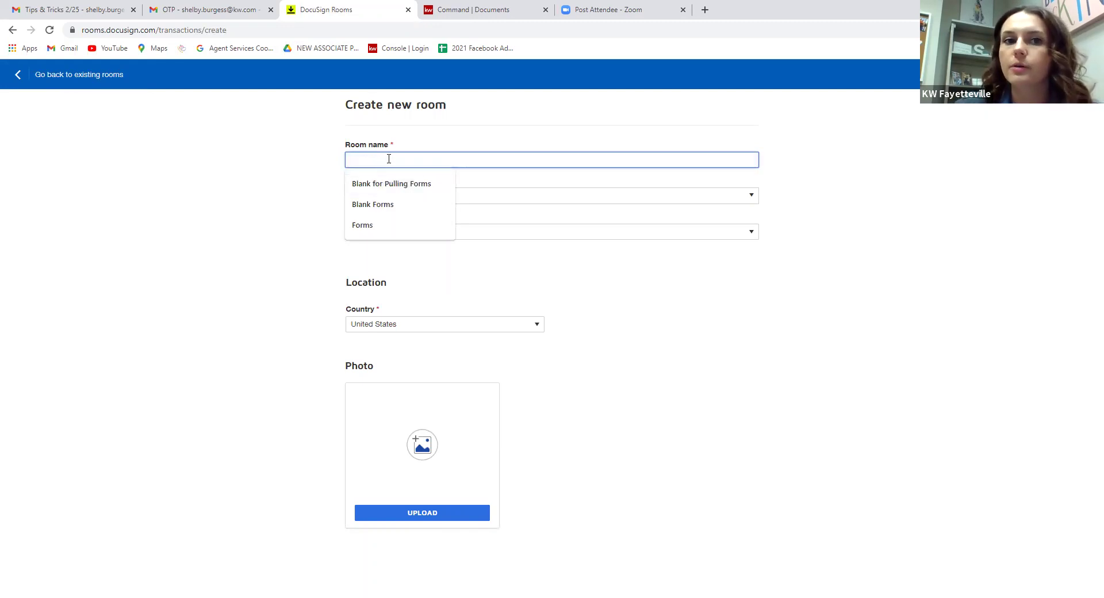
{"action": "type", "text": "bl"}
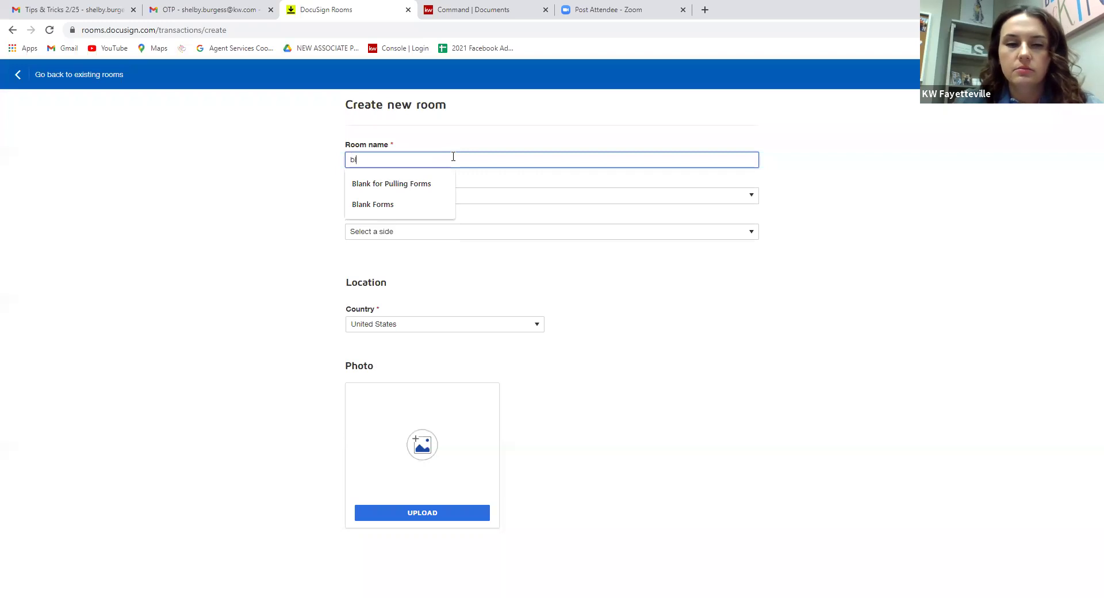
{"action": "left_click", "coordinate": [604, 253]}
{"action": "left_click", "coordinate": [577, 237]}
{"action": "left_click", "coordinate": [550, 261]}
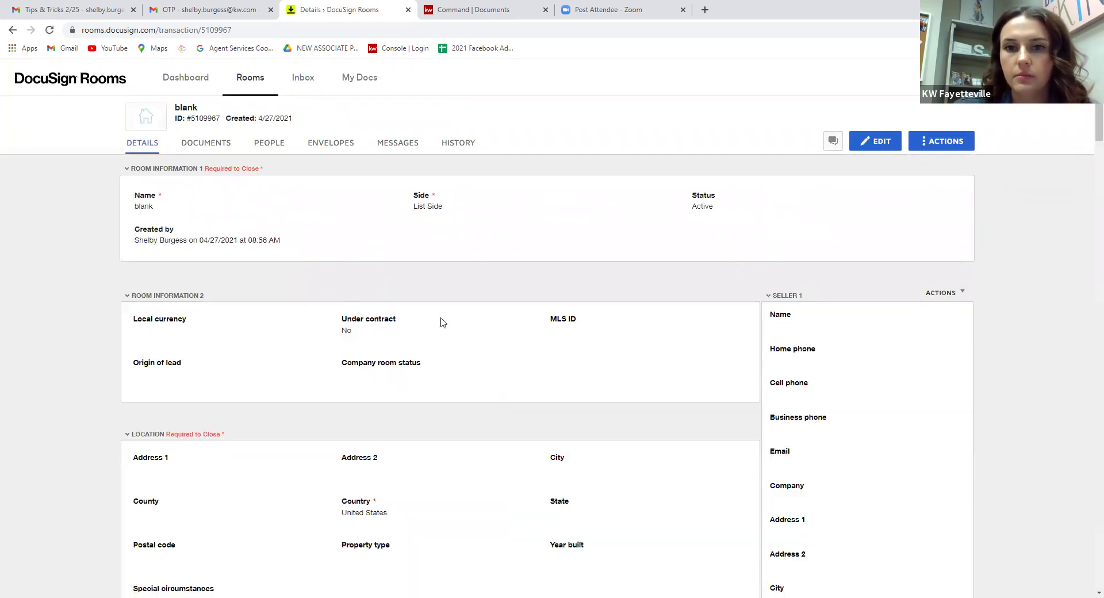
{"action": "scroll", "coordinate": [973, 454], "scroll_direction": "down", "scroll_amount": 20}
{"action": "scroll", "coordinate": [925, 399], "scroll_direction": "up", "scroll_amount": 10}
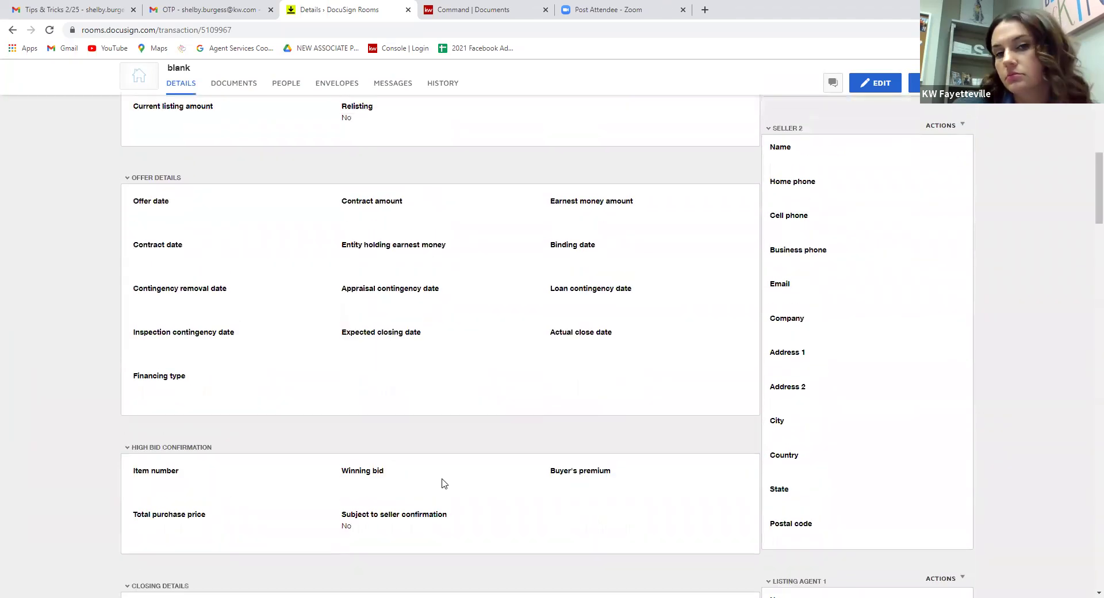
{"action": "scroll", "coordinate": [444, 483], "scroll_direction": "up", "scroll_amount": 10}
From the room's Documents, open DocuSign Forms and pick the KW 485 - NC library.
{"action": "left_click", "coordinate": [199, 146]}
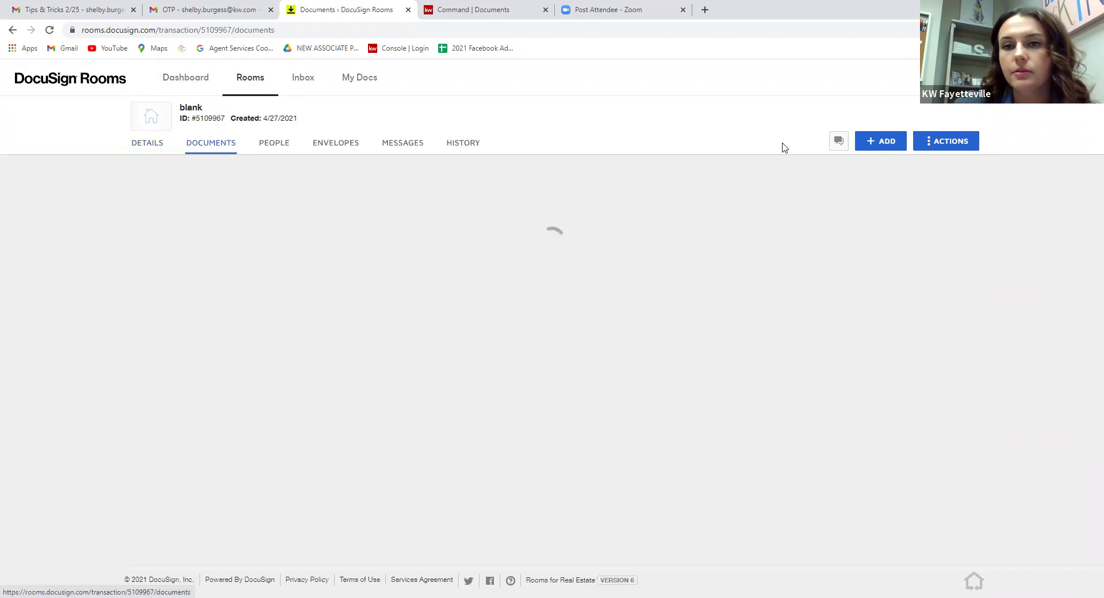
{"action": "left_click", "coordinate": [874, 140]}
{"action": "left_click", "coordinate": [873, 190]}
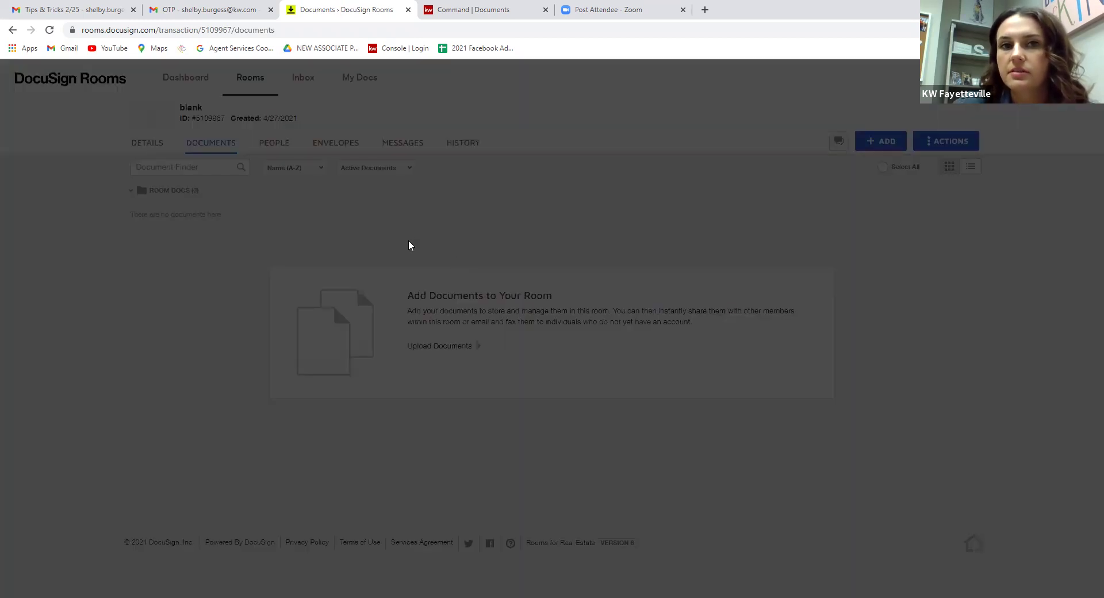
{"action": "left_click", "coordinate": [486, 118]}
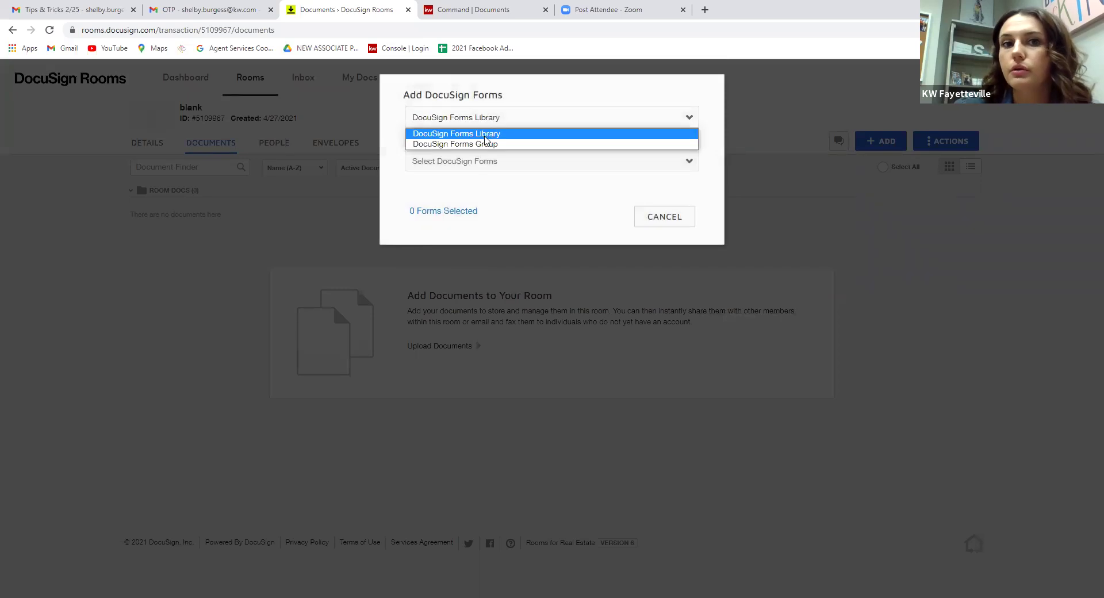
{"action": "left_click", "coordinate": [486, 144]}
{"action": "left_click", "coordinate": [487, 161]}
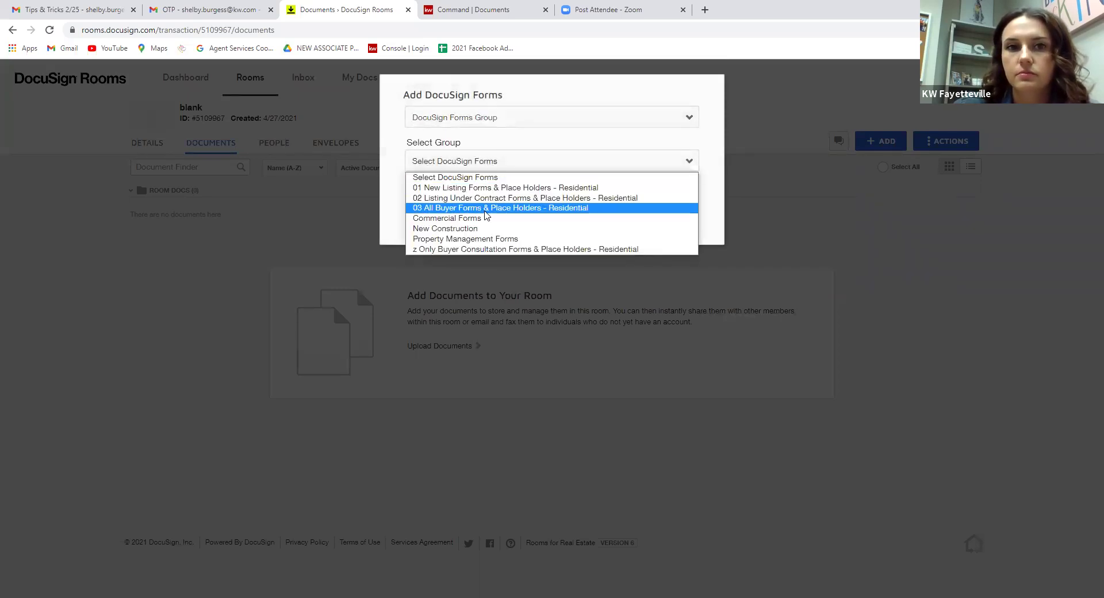
{"action": "left_click", "coordinate": [509, 119]}
{"action": "left_click", "coordinate": [498, 134]}
{"action": "left_click", "coordinate": [485, 160]}
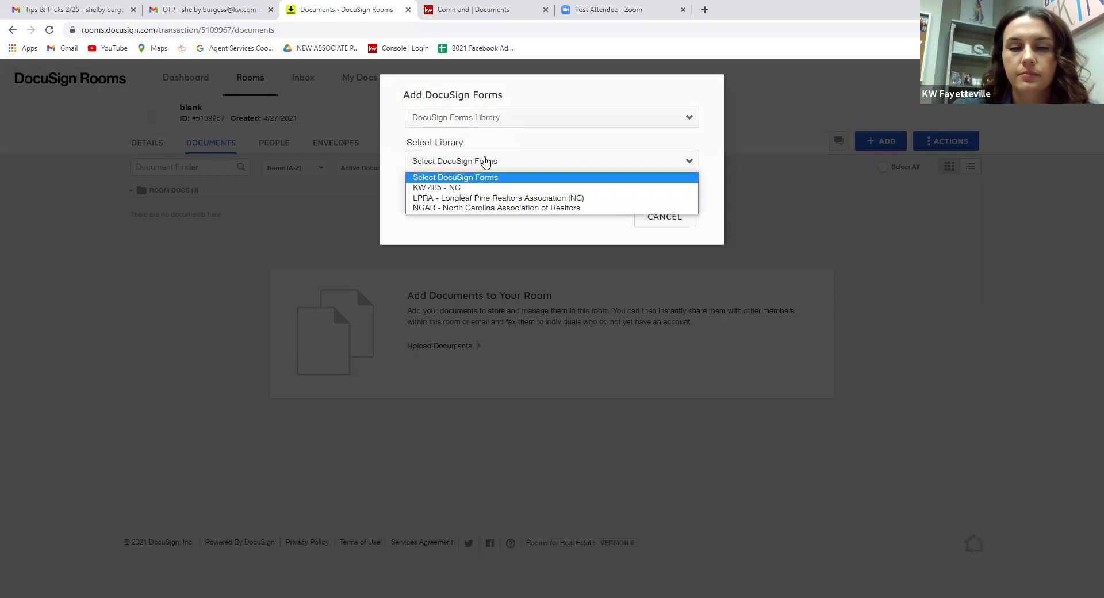
{"action": "left_click", "coordinate": [485, 188]}
Tick KW 485 - Referral Form-KWRI and add it to the blank room.
{"action": "scroll", "coordinate": [569, 310], "scroll_direction": "down", "scroll_amount": 1}
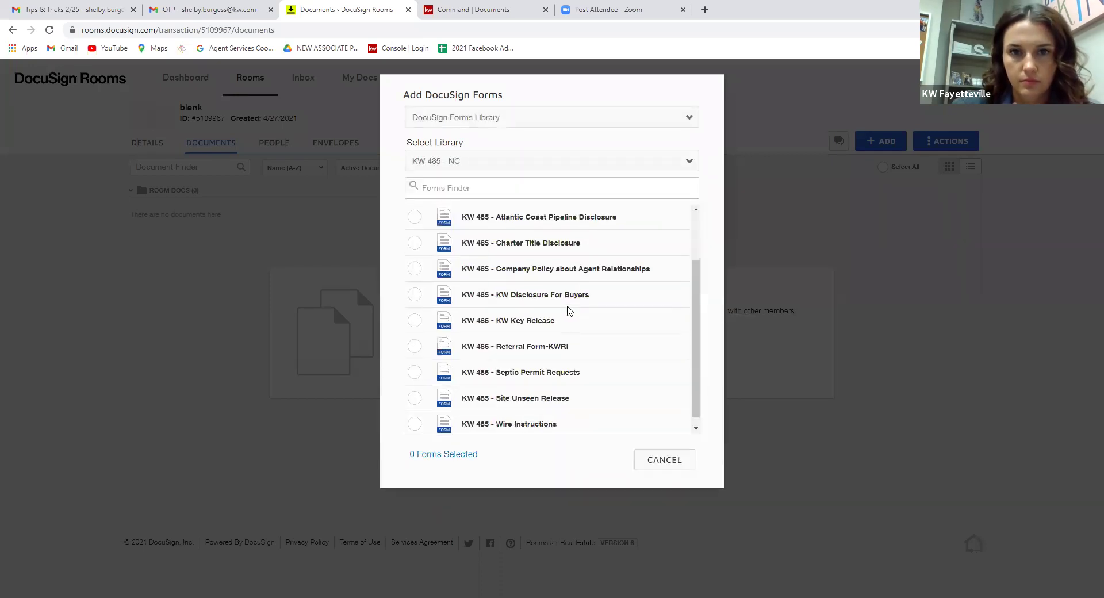
{"action": "scroll", "coordinate": [569, 314], "scroll_direction": "down", "scroll_amount": 1}
{"action": "scroll", "coordinate": [610, 374], "scroll_direction": "up", "scroll_amount": 3}
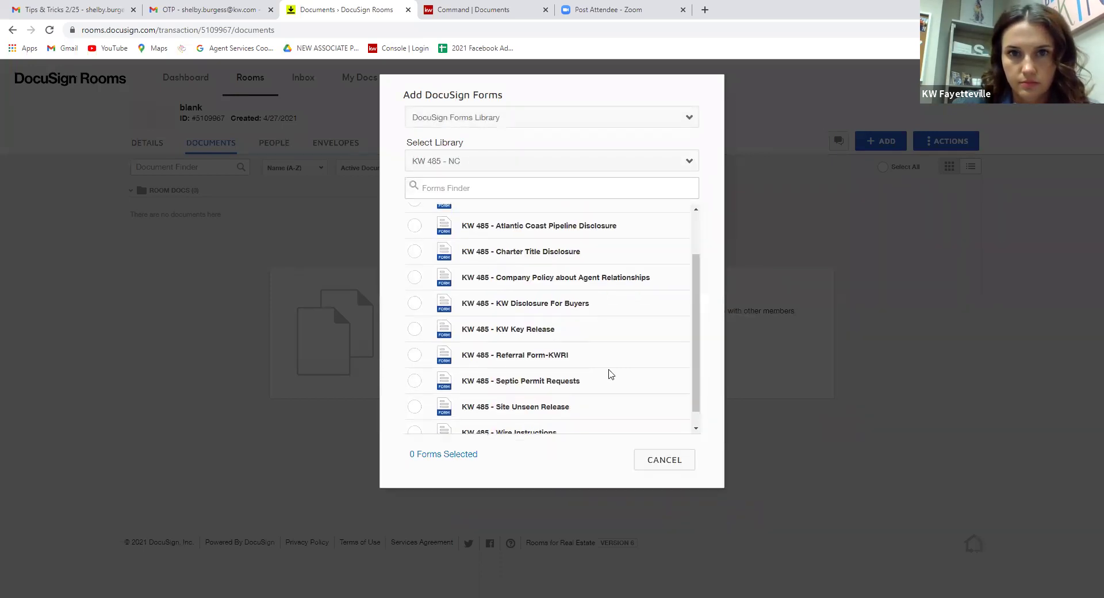
{"action": "scroll", "coordinate": [602, 367], "scroll_direction": "down", "scroll_amount": 2}
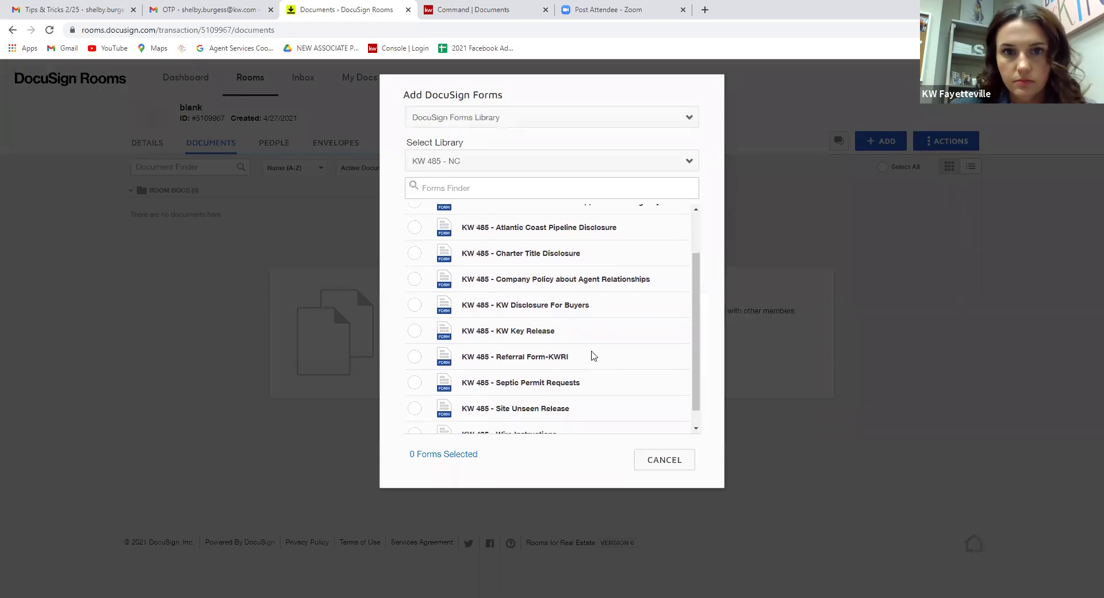
{"action": "scroll", "coordinate": [598, 353], "scroll_direction": "down", "scroll_amount": 1}
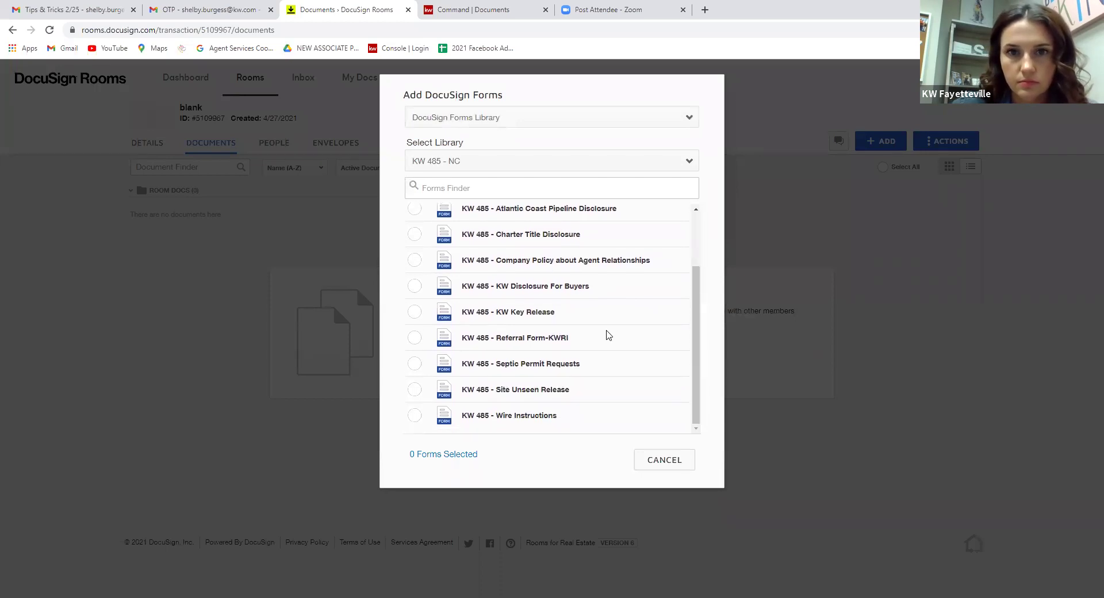
{"action": "left_click", "coordinate": [415, 339]}
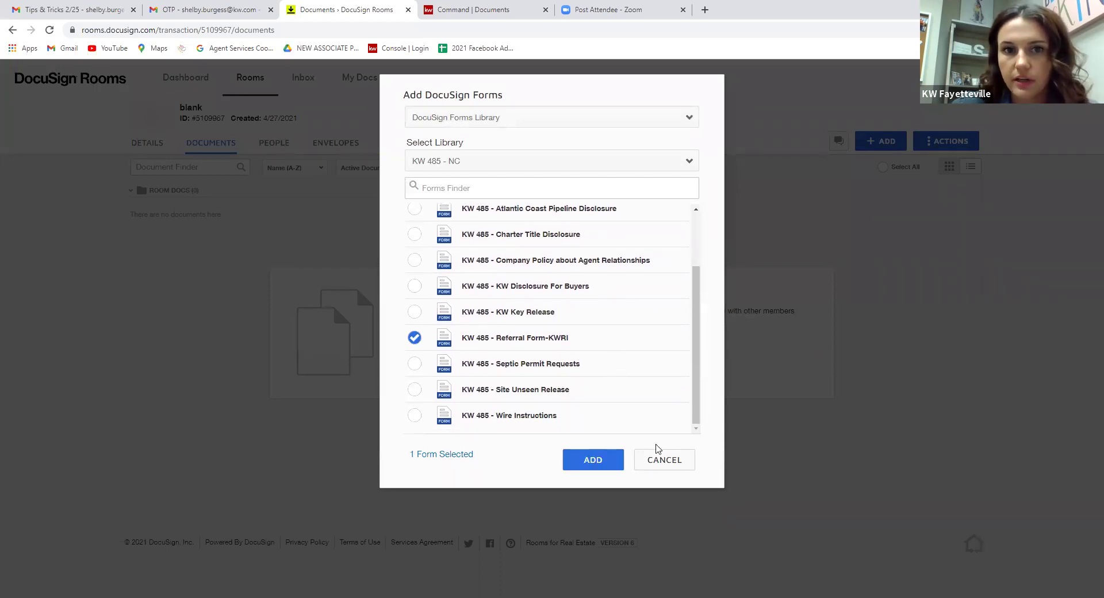
{"action": "left_click", "coordinate": [593, 461]}
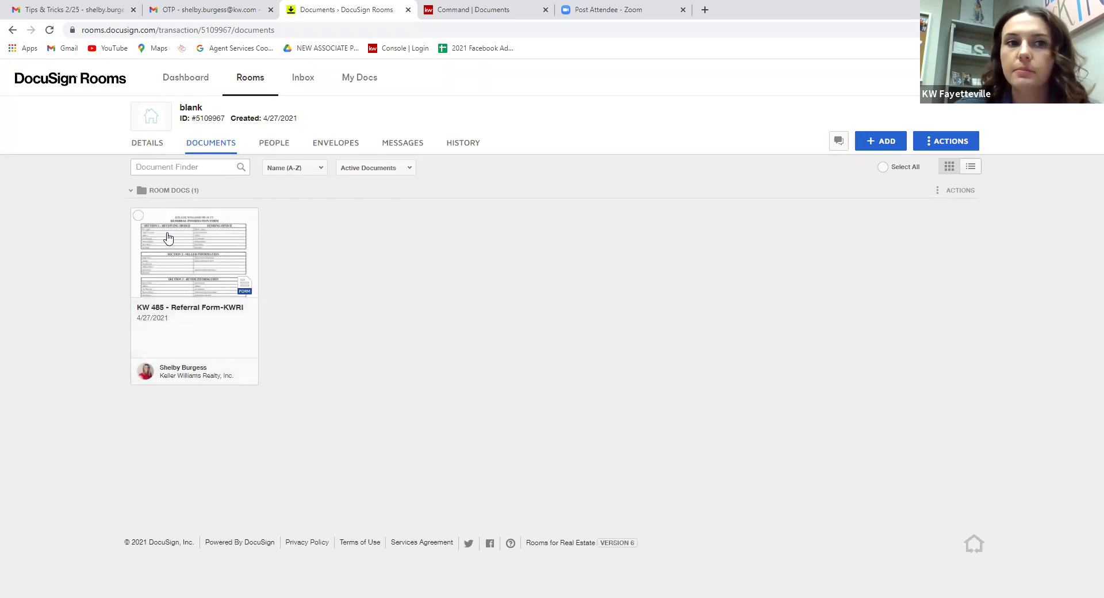
View the newly added KW 485 Referral Form, close it, and go back to the Gmail Tips & Tricks slides.
{"action": "left_click", "coordinate": [159, 250]}
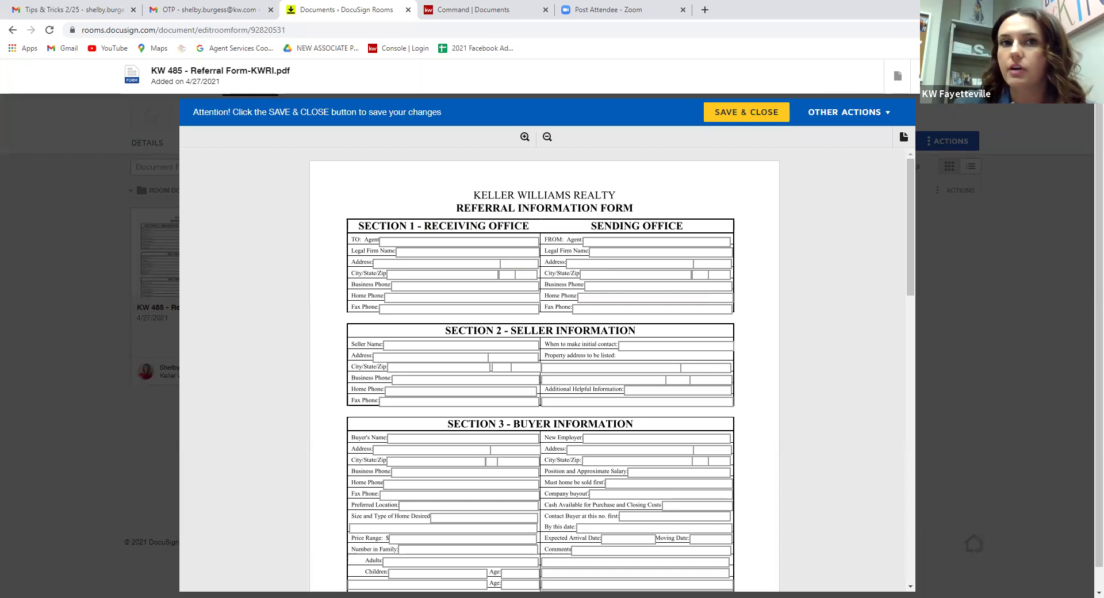
{"action": "left_click", "coordinate": [13, 30]}
{"action": "left_click", "coordinate": [95, 10]}
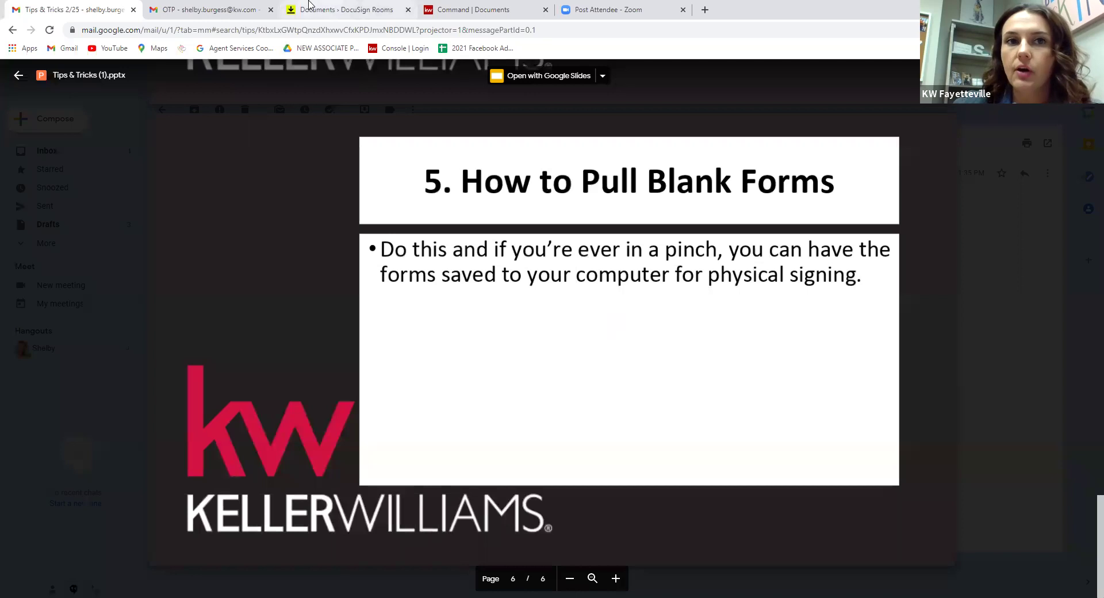
Back in DocuSign Rooms, show the Form Templates list under My Docs.
{"action": "left_click", "coordinate": [339, 9]}
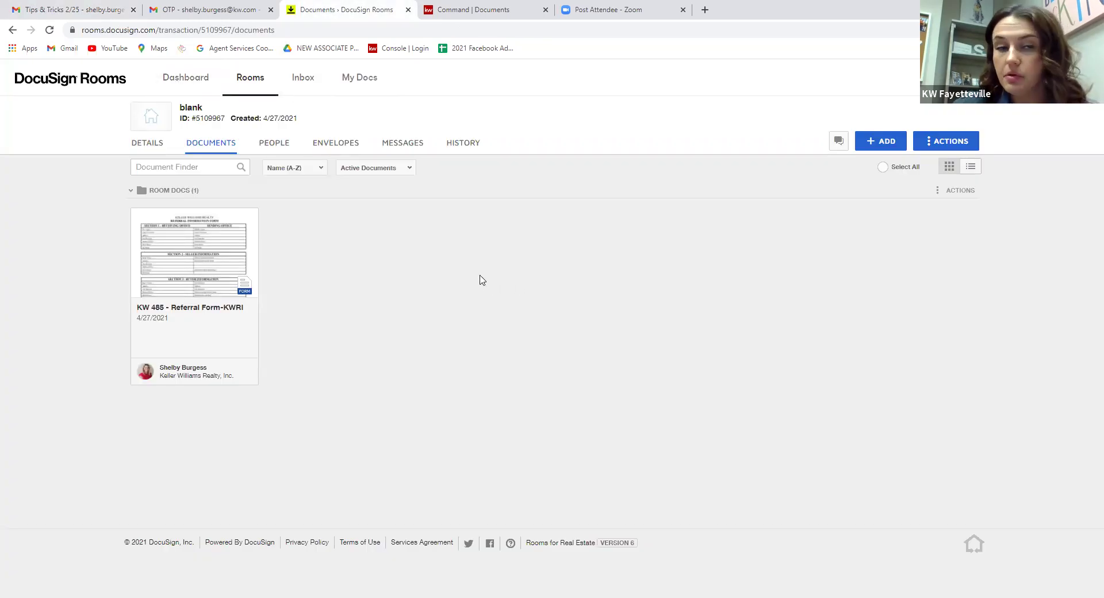
{"action": "left_click", "coordinate": [356, 85]}
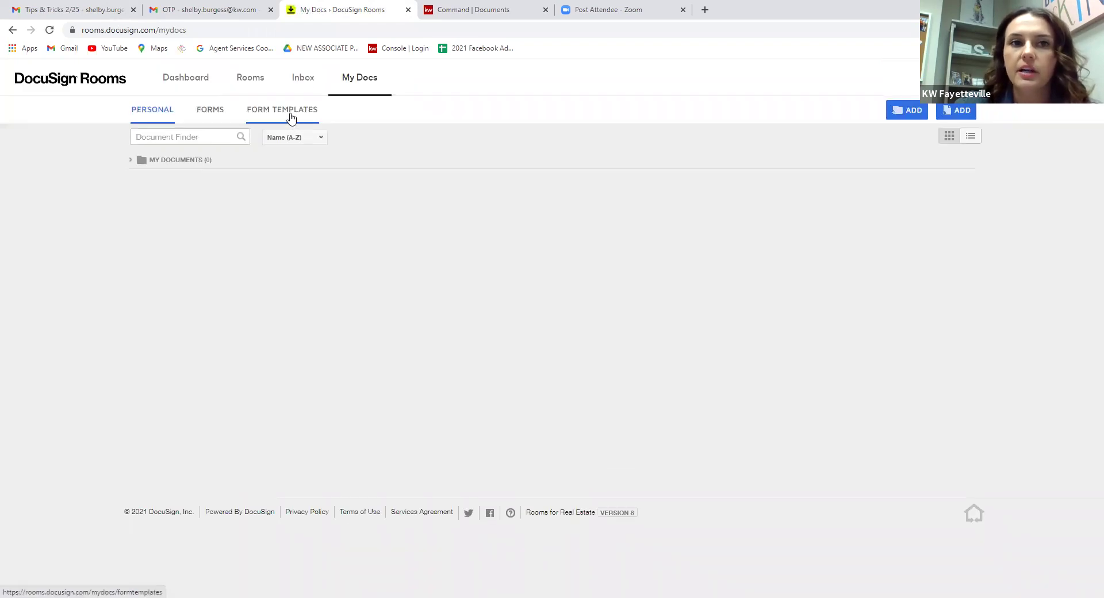
{"action": "left_click", "coordinate": [290, 117]}
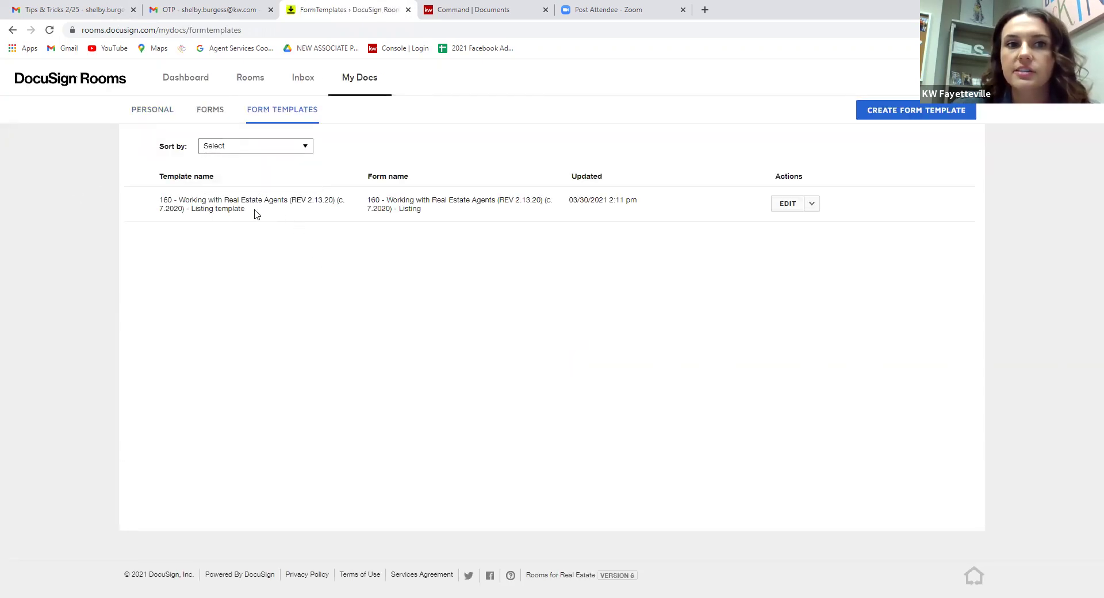
Create a form template from the 101 form in DocuSign group 01 New Listing Forms & Place Holders - Residential.
{"action": "left_click", "coordinate": [867, 112]}
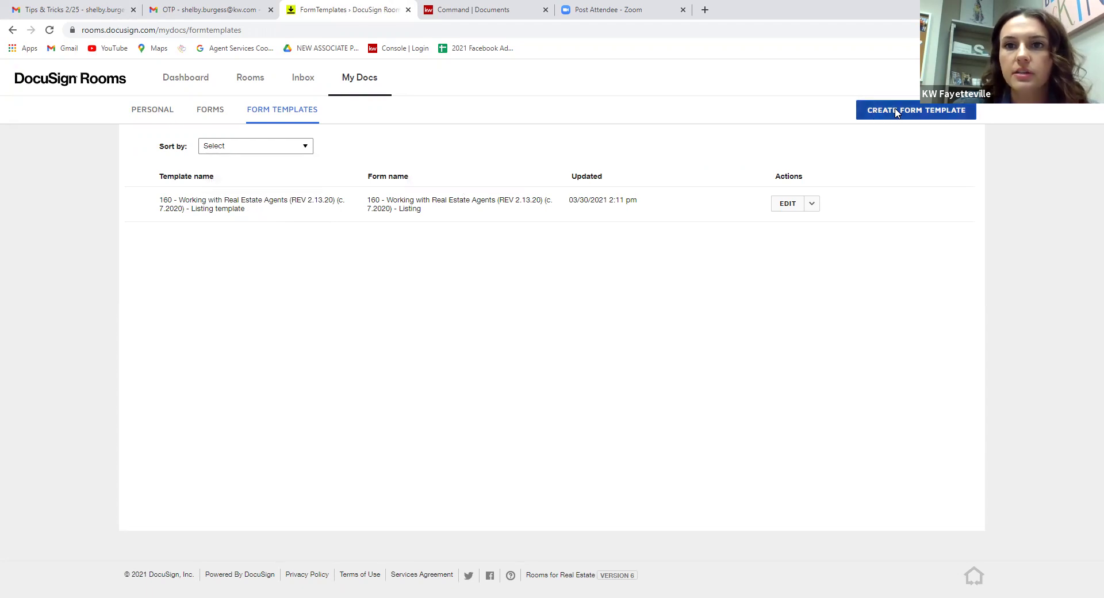
{"action": "left_click", "coordinate": [487, 123]}
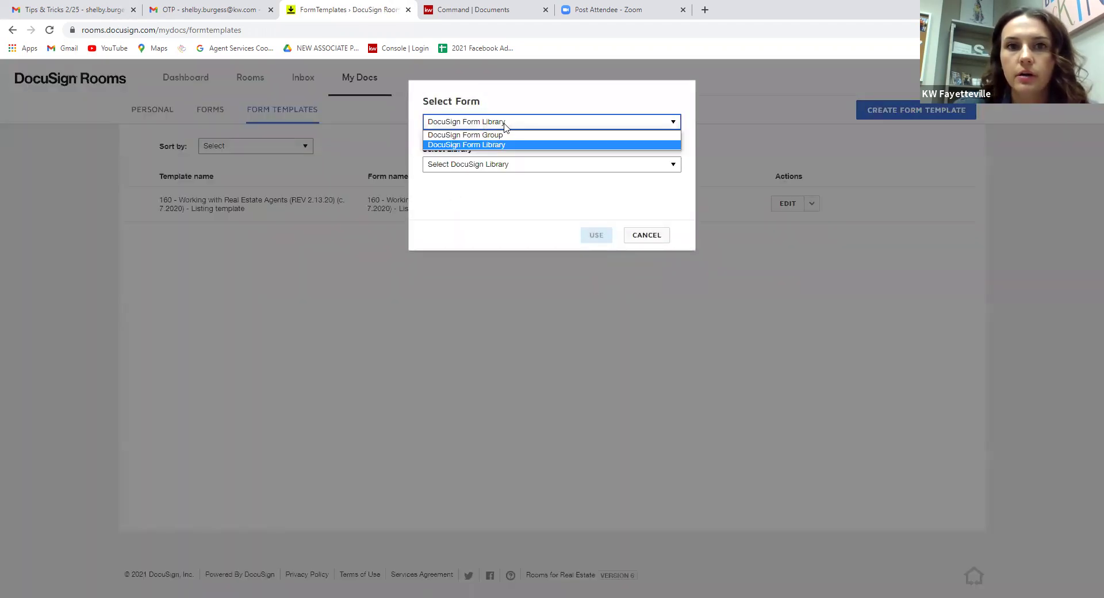
{"action": "left_click", "coordinate": [500, 136]}
{"action": "left_click", "coordinate": [500, 165]}
{"action": "left_click", "coordinate": [495, 189]}
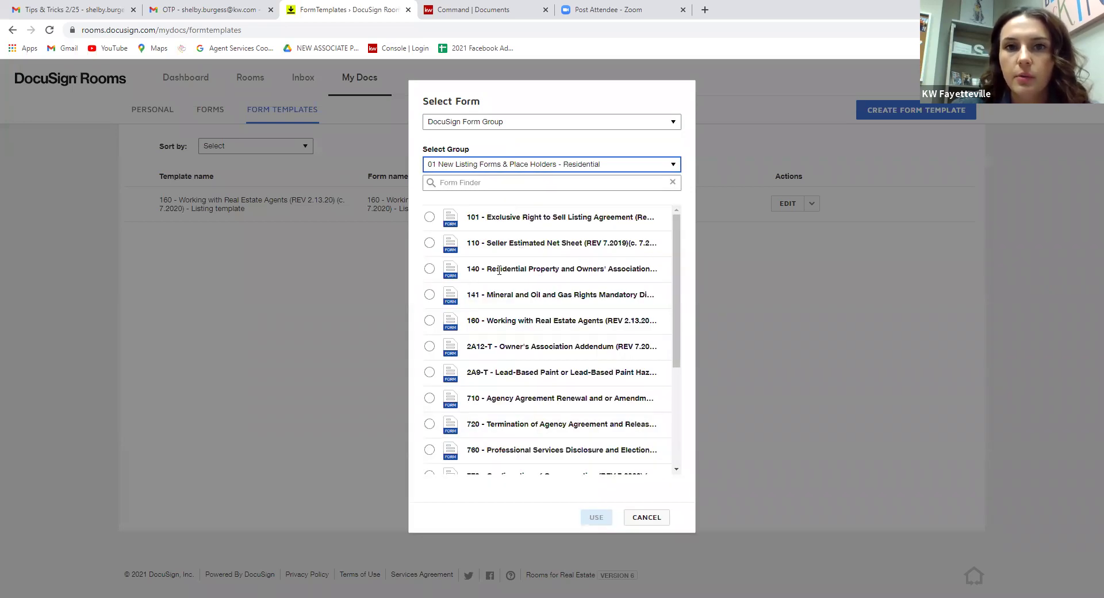
{"action": "left_click", "coordinate": [431, 218]}
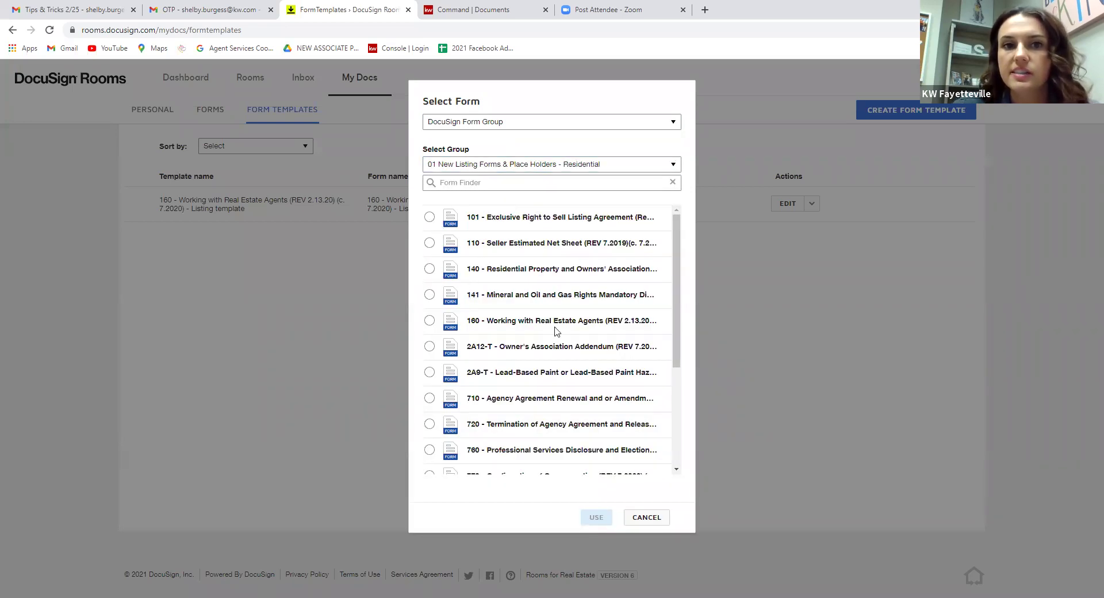
{"action": "left_click", "coordinate": [597, 519]}
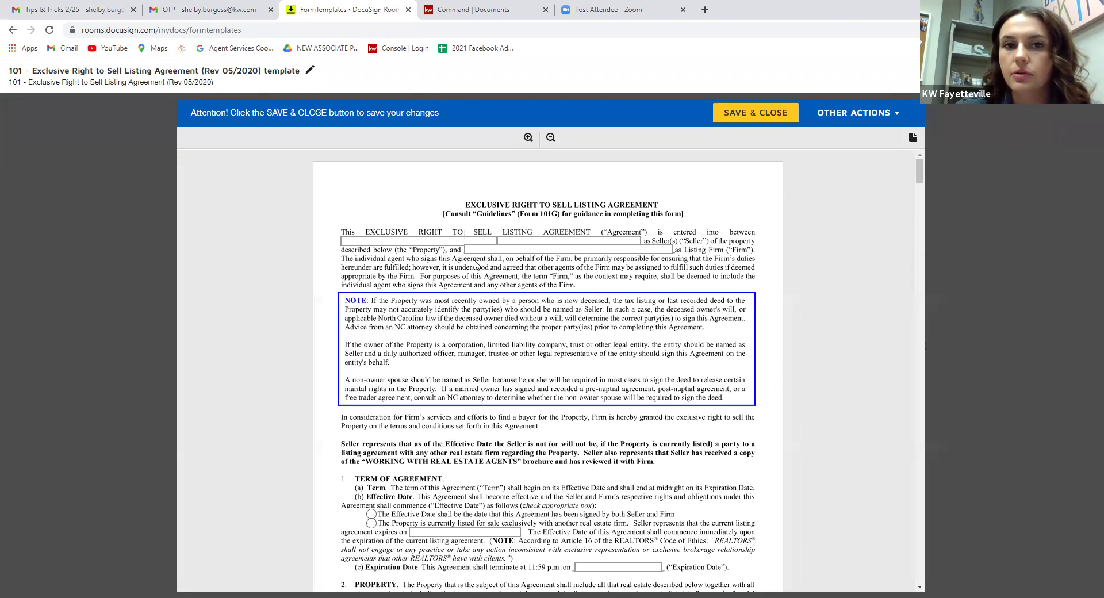
Enter 'Keller Williams Realty Fayetteville' in page 1's Listing Firm field, then scroll down the form.
{"action": "left_click", "coordinate": [490, 249]}
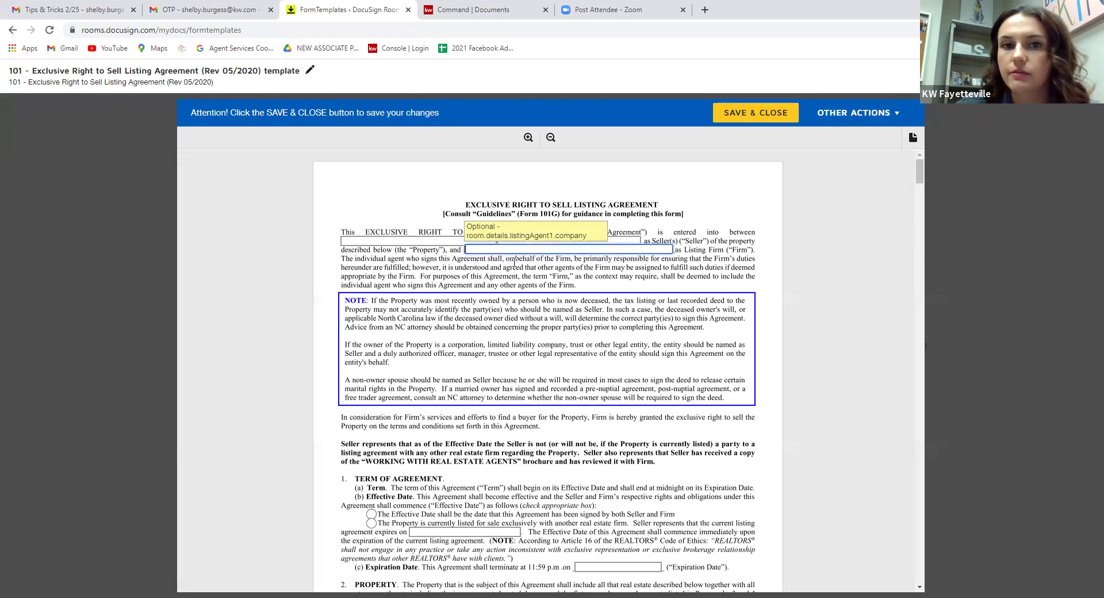
{"action": "key", "text": "BackSpace"}
{"action": "key", "text": "BackSpace"}
{"action": "key", "text": "BackSpace"}
{"action": "key", "text": "BackSpace"}
{"action": "key", "text": "BackSpace"}
{"action": "type", "text": "ller Williams Realty FAyetteville"}
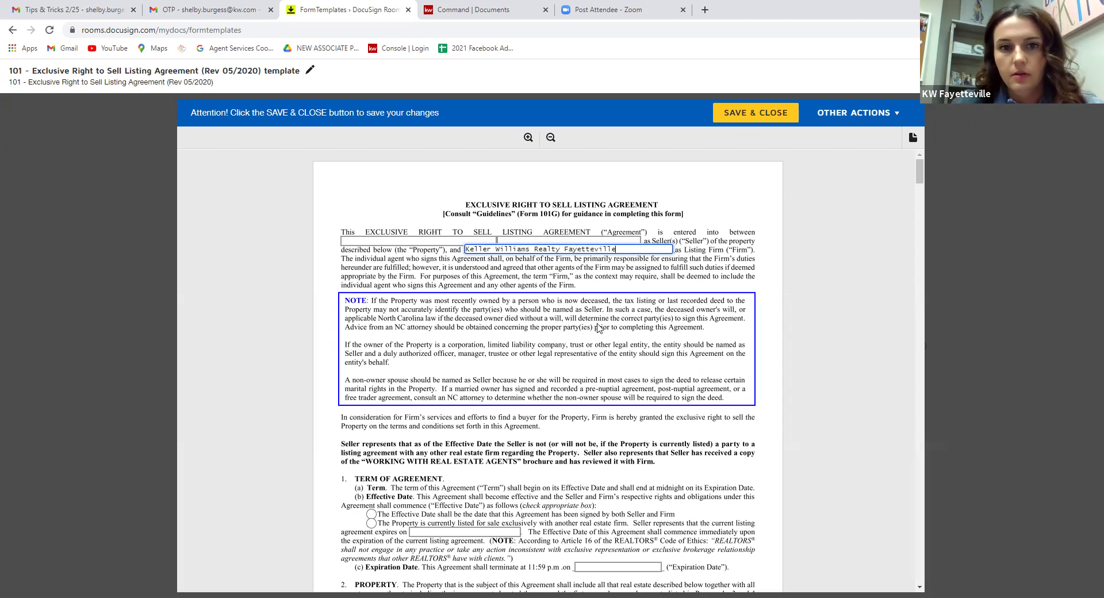
{"action": "scroll", "coordinate": [595, 367], "scroll_direction": "down", "scroll_amount": 2}
{"action": "scroll", "coordinate": [613, 368], "scroll_direction": "down", "scroll_amount": 3}
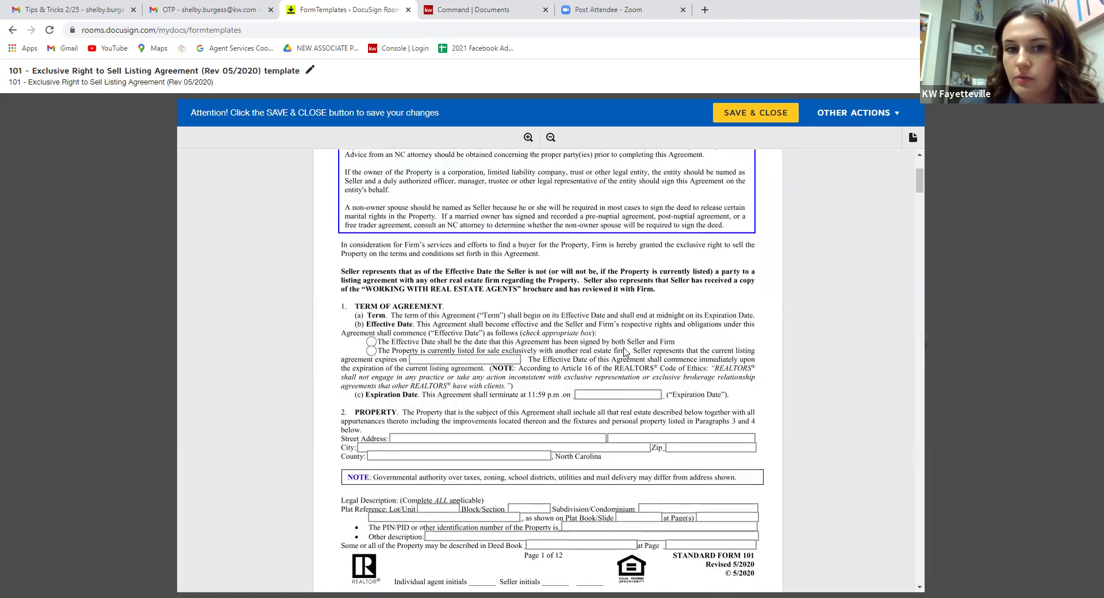
{"action": "scroll", "coordinate": [667, 391], "scroll_direction": "down", "scroll_amount": 15}
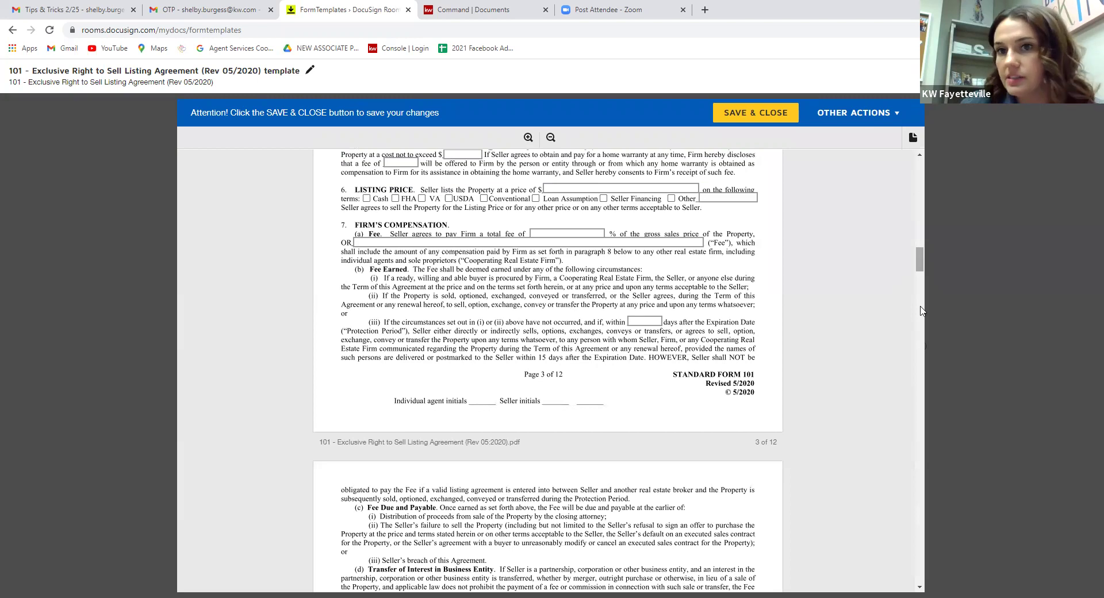
On page 12, enter 'Keller Williams Realty Fayetteville' as the firm, plus the firm license number and phone.
{"action": "left_click_drag", "start_coordinate": [915, 263], "coordinate": [916, 571]}
{"action": "scroll", "coordinate": [547, 409], "scroll_direction": "up", "scroll_amount": 3}
{"action": "scroll", "coordinate": [531, 361], "scroll_direction": "down", "scroll_amount": 3}
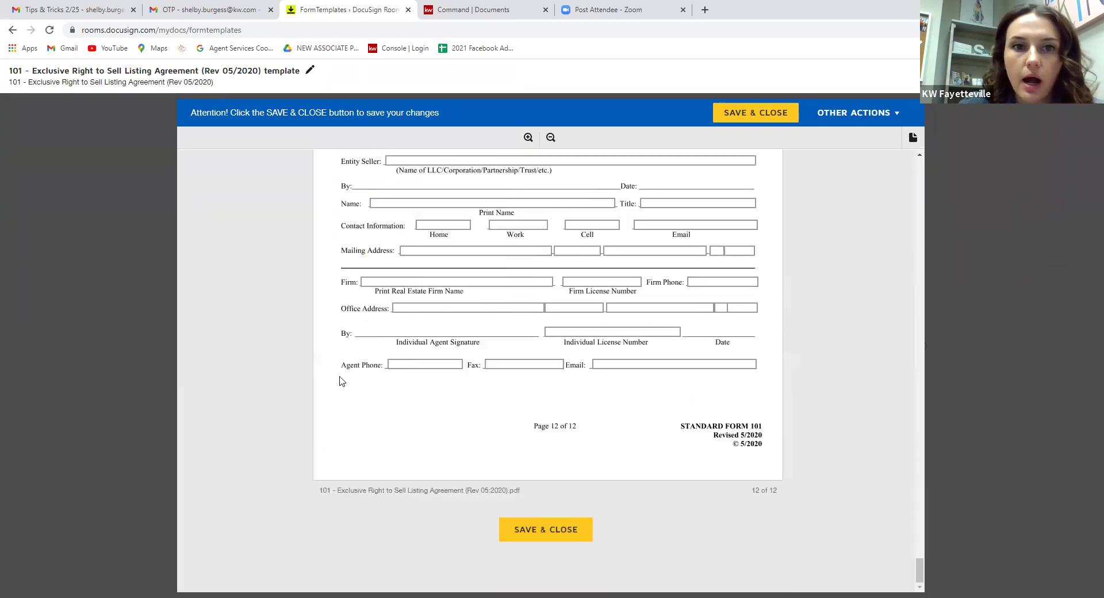
{"action": "scroll", "coordinate": [340, 382], "scroll_direction": "up", "scroll_amount": 1}
{"action": "left_click", "coordinate": [383, 338]}
{"action": "type", "text": "Keller Will"}
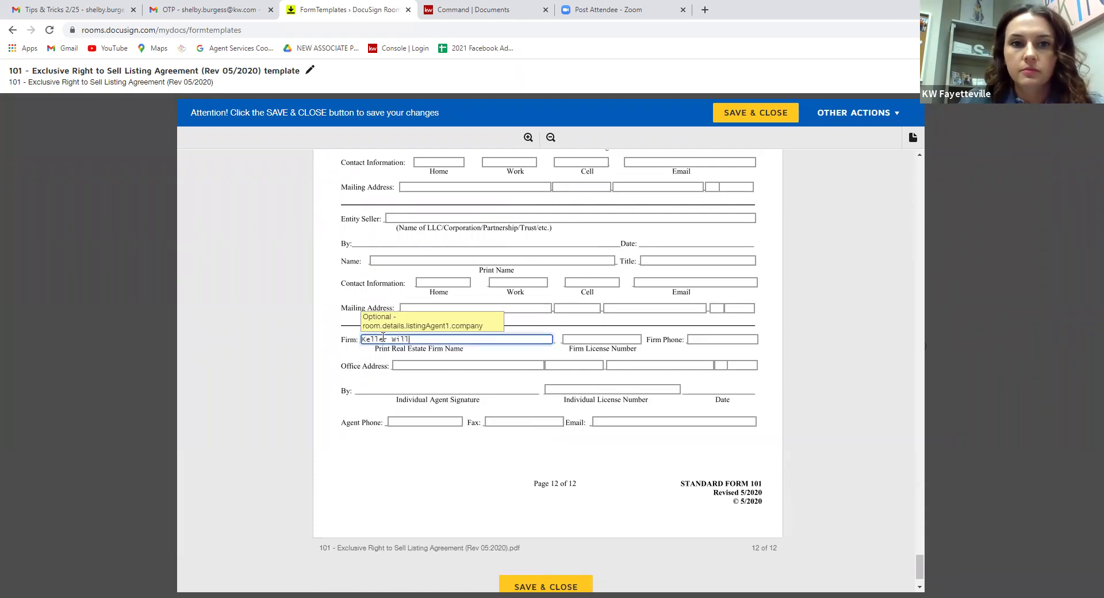
{"action": "type", "text": "iams Realty FAy"}
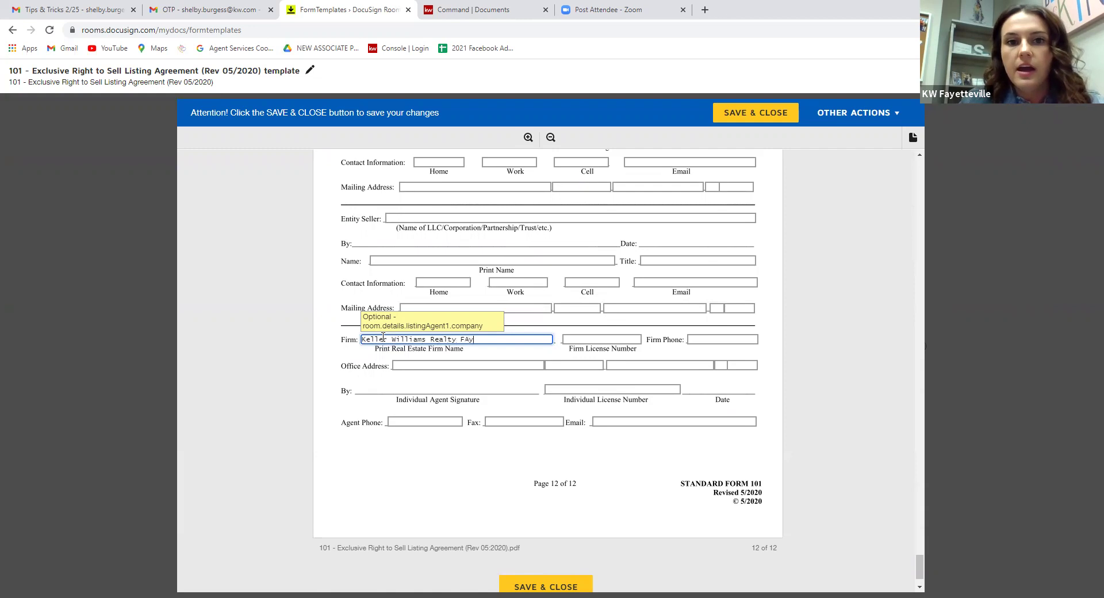
{"action": "type", "text": "e"}
{"action": "key", "text": "BackSpace"}
{"action": "key", "text": "BackSpace"}
{"action": "key", "text": "BackSpace"}
{"action": "type", "text": "ayetteville"}
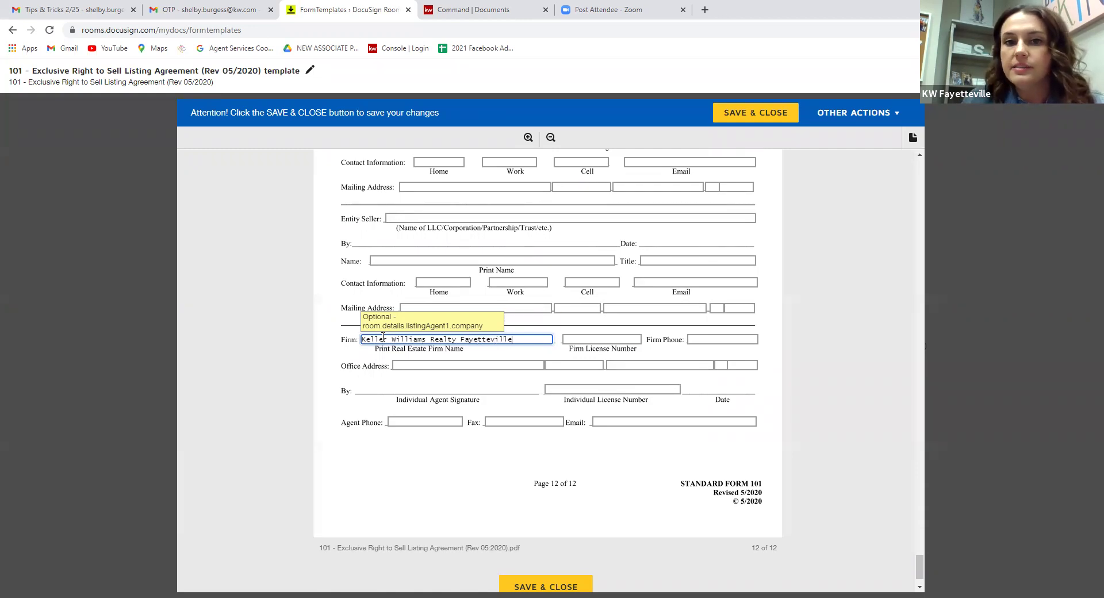
{"action": "key", "text": "Tab"}
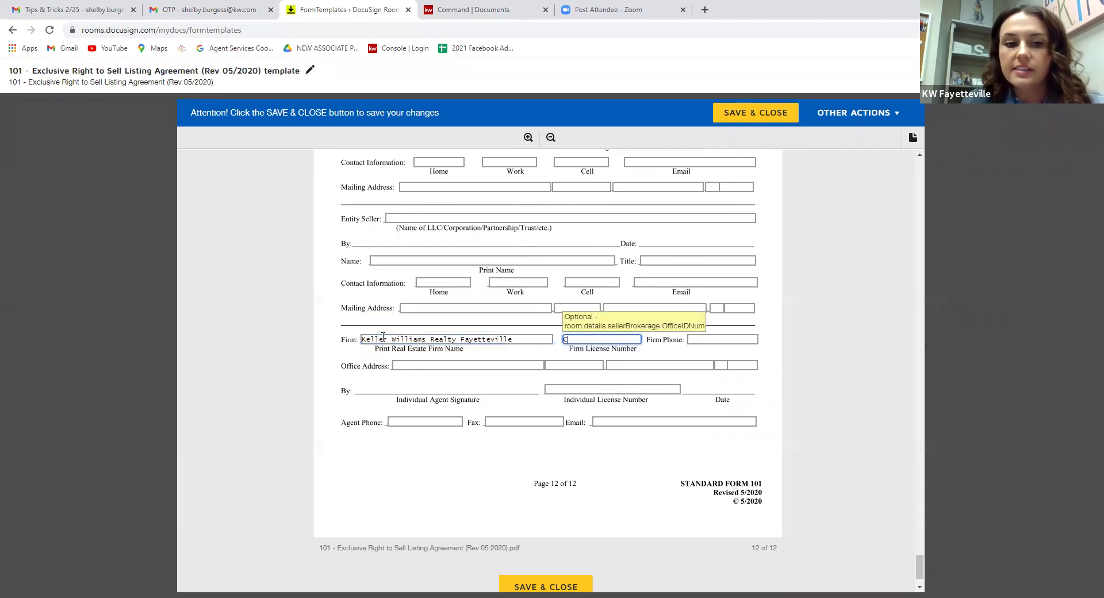
{"action": "type", "text": "C14691"}
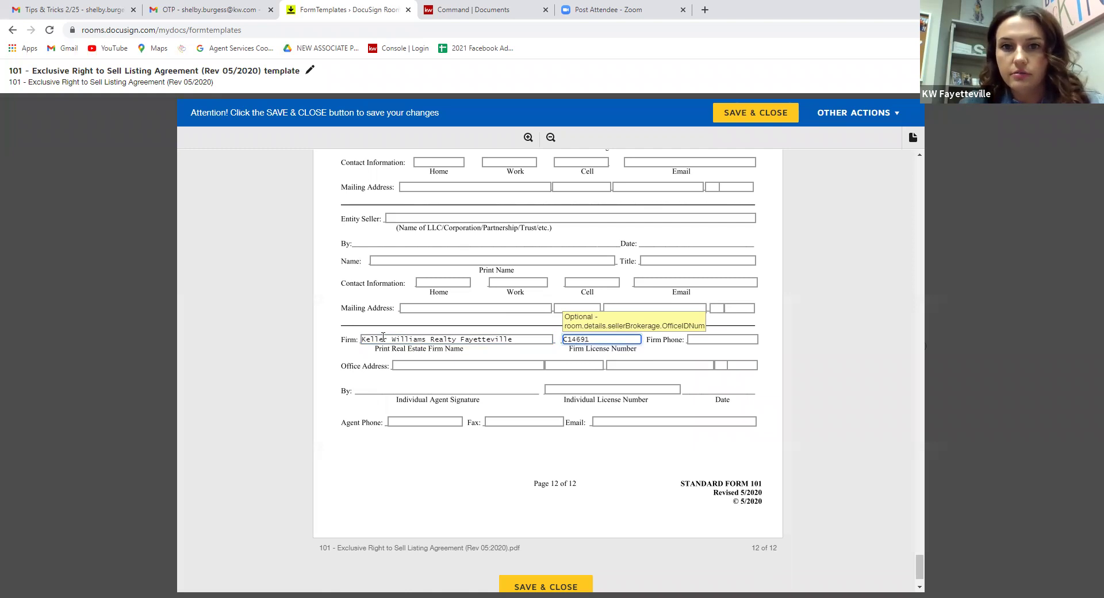
{"action": "key", "text": "Tab"}
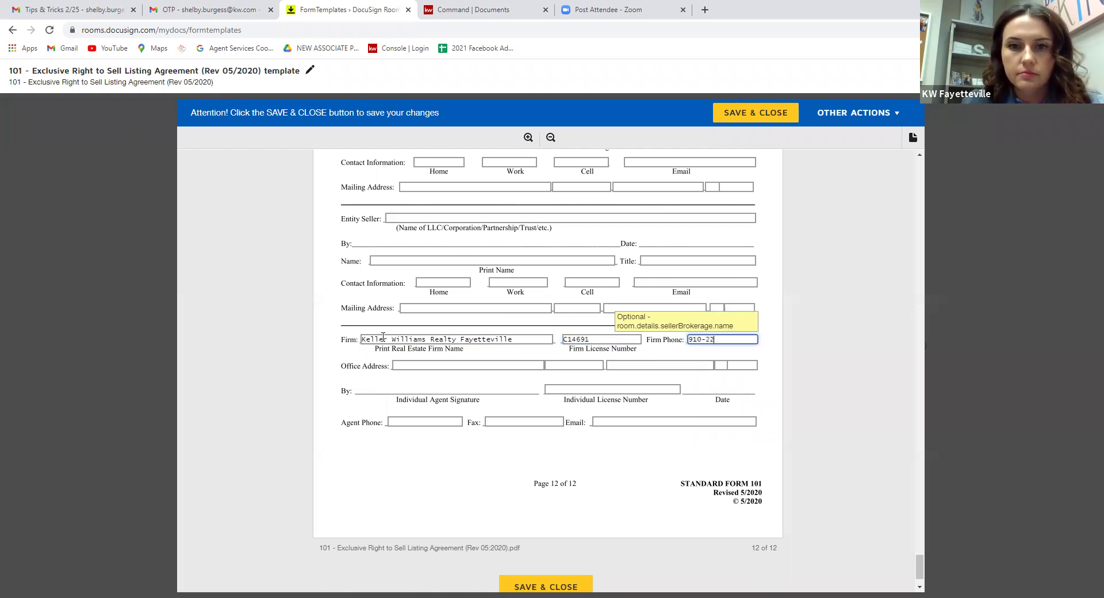
Fill in the office street address, city, state and postal code.
{"action": "key", "text": "Tab"}
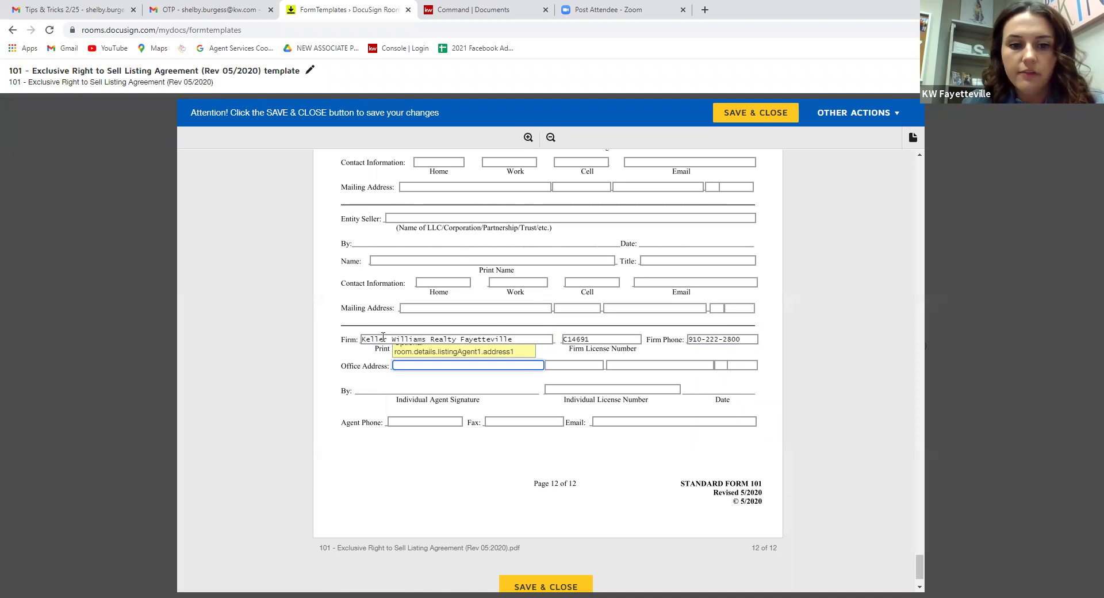
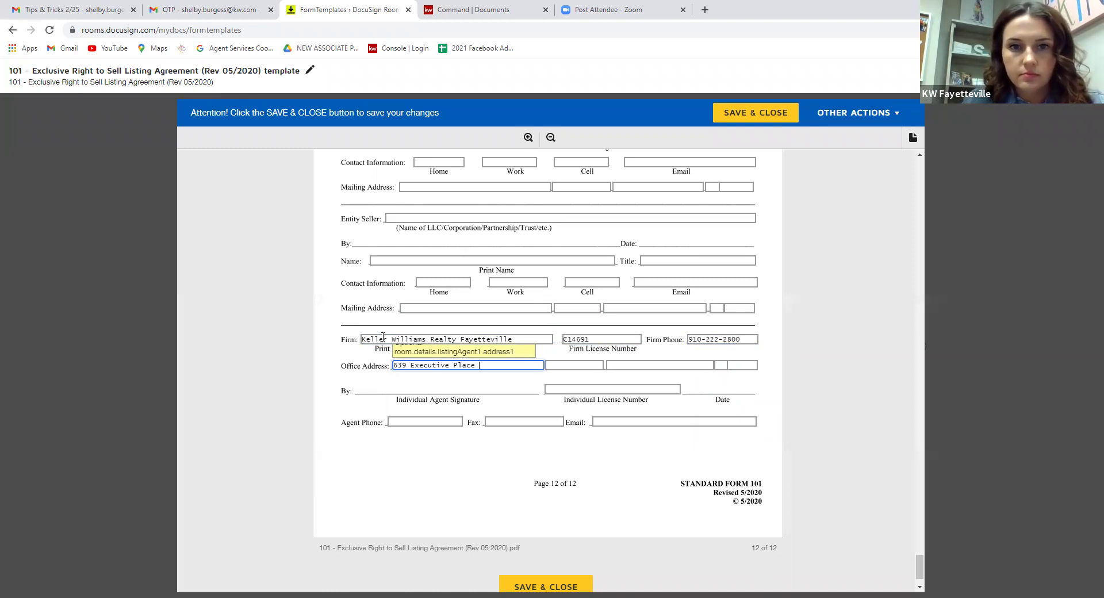
{"action": "key", "text": "Tab"}
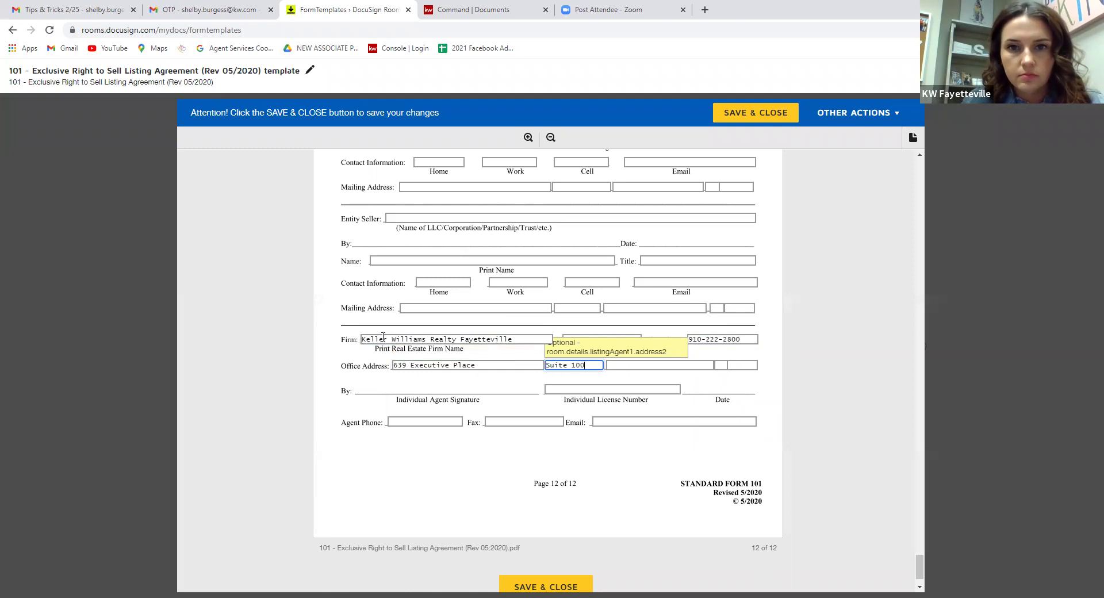
{"action": "key", "text": "Tab"}
{"action": "key", "text": "Tab"}
{"action": "key", "text": "Tab"}
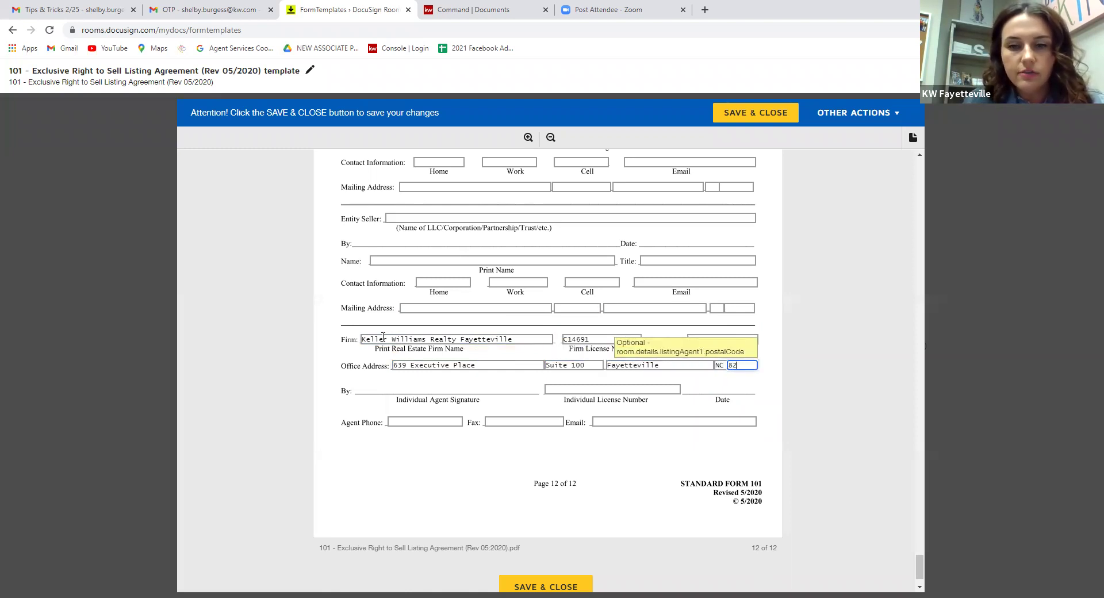
{"action": "key", "text": "BackSpace"}
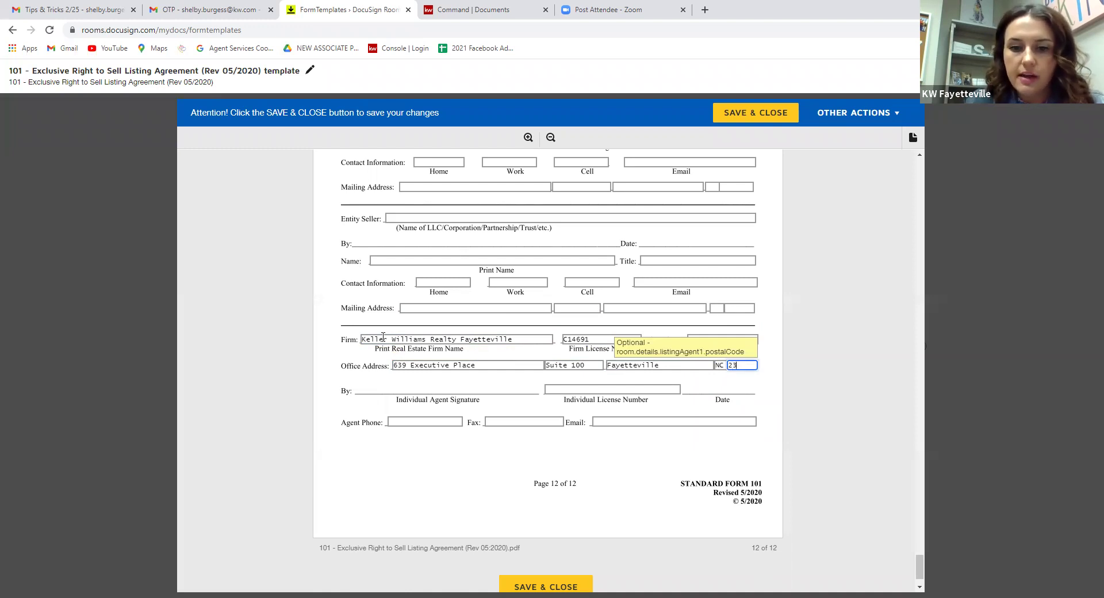
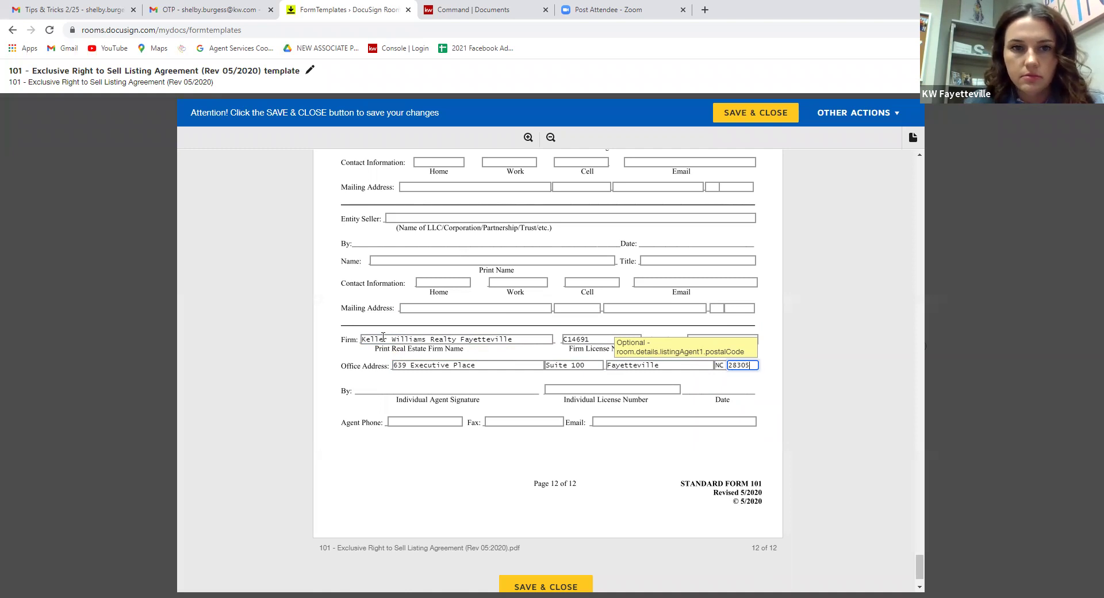
Enter the agent's individual license number, phone number and e-mail address.
{"action": "key", "text": "Tab"}
{"action": "type", "text": "1"}
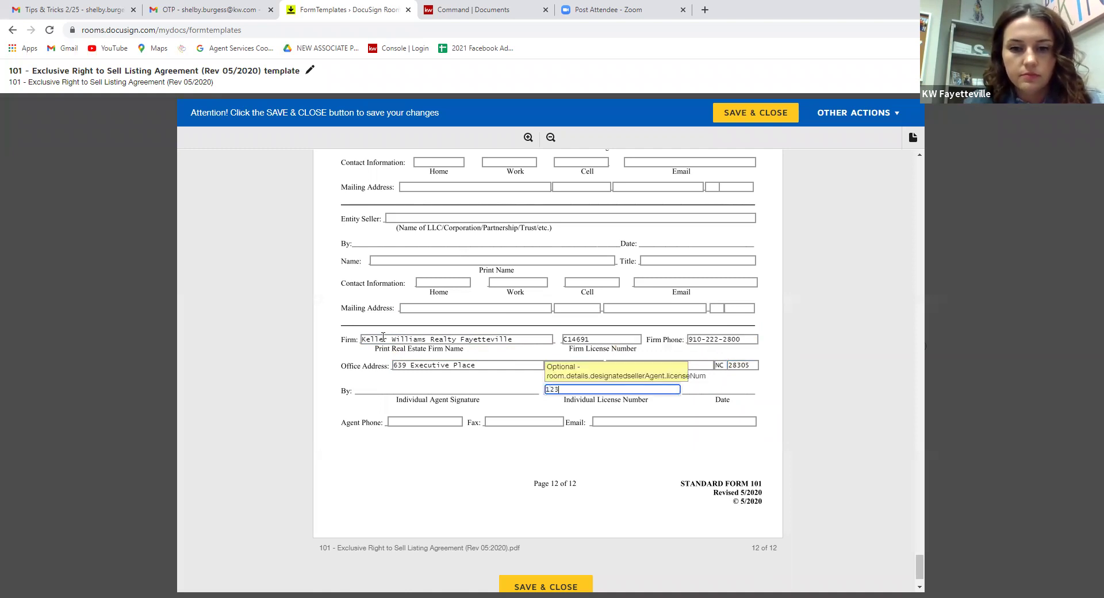
{"action": "key", "text": "Tab"}
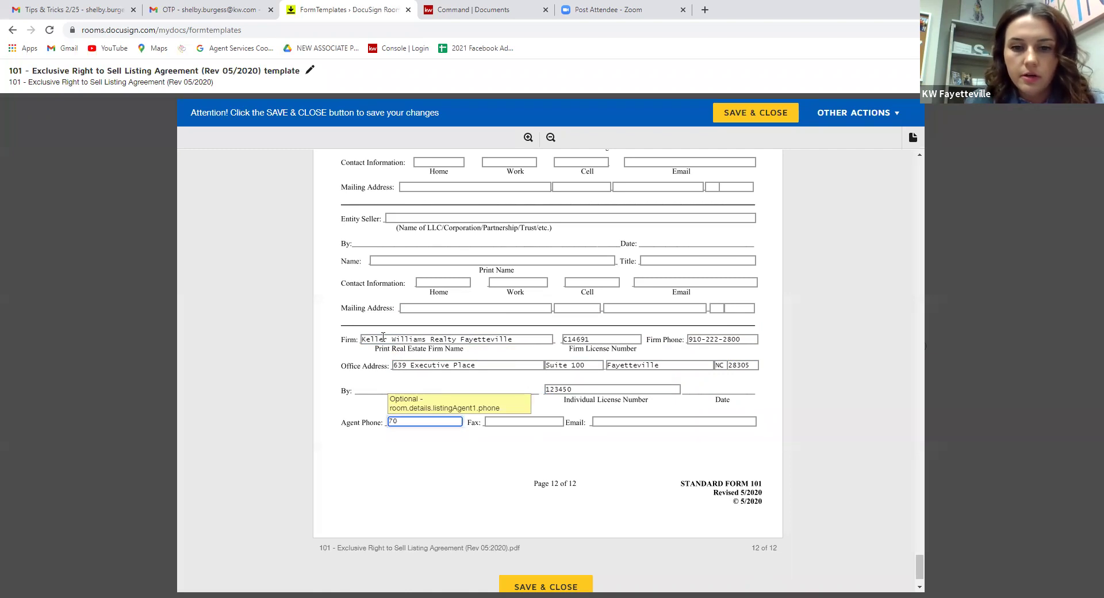
{"action": "key", "text": "Tab"}
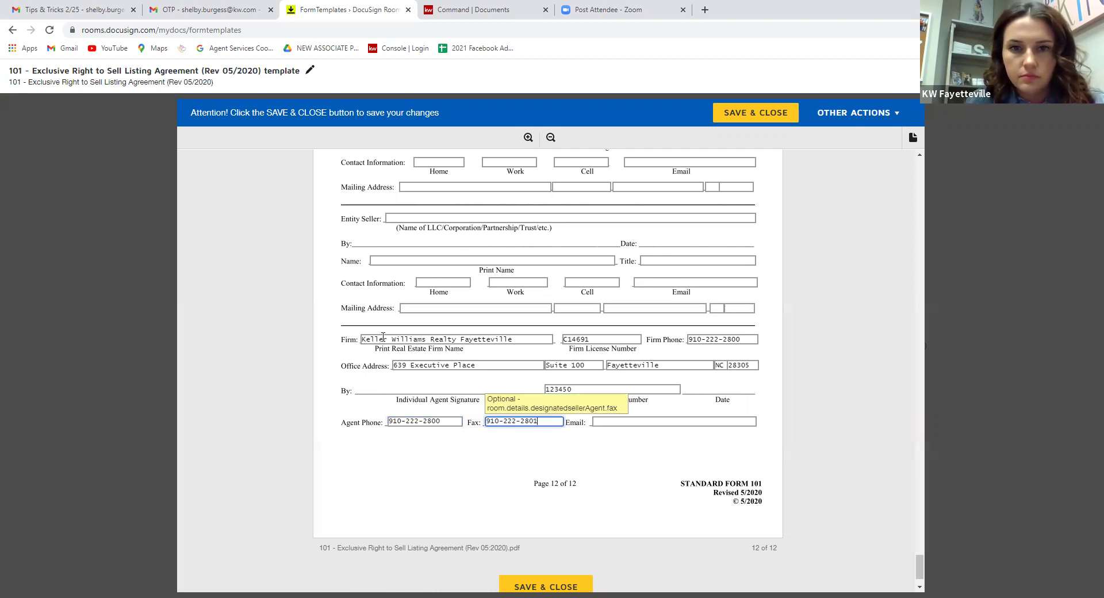
{"action": "key", "text": "Tab"}
{"action": "type", "text": "shelby."}
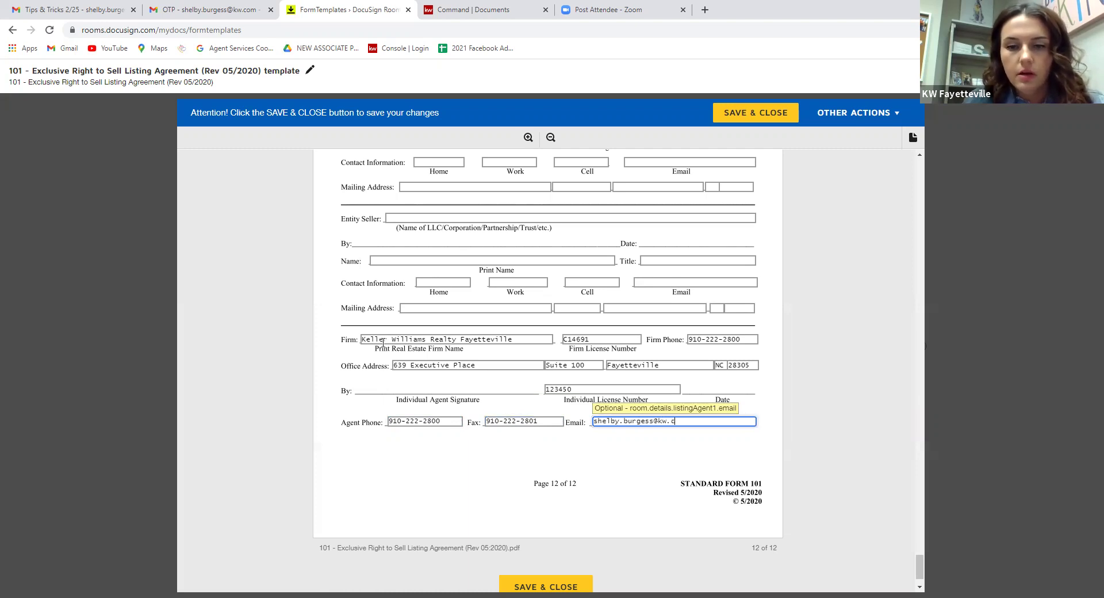
{"action": "scroll", "coordinate": [765, 496], "scroll_direction": "up", "scroll_amount": 2}
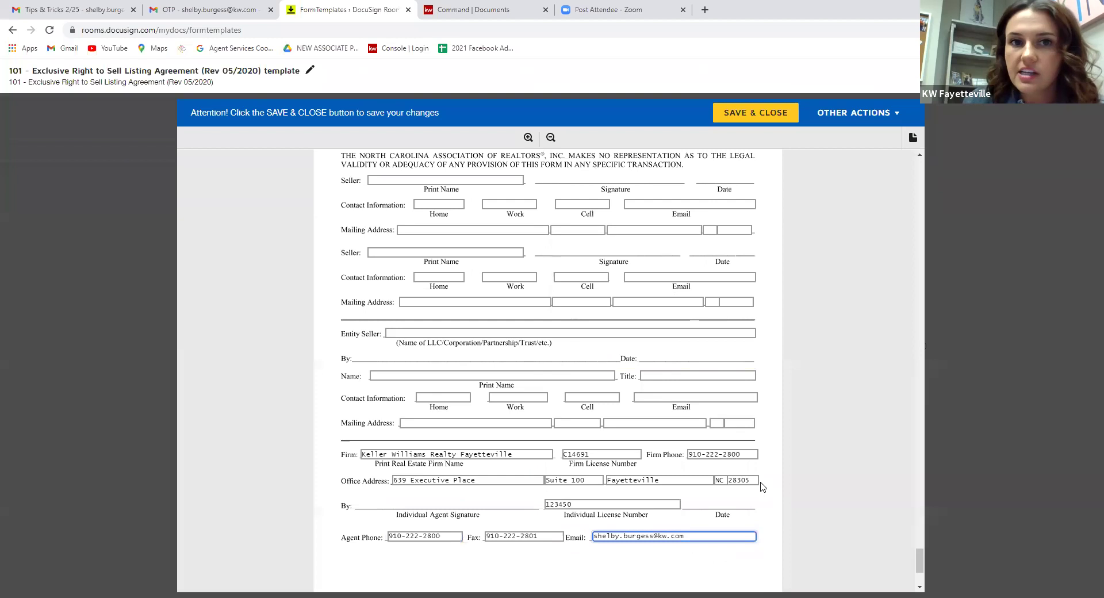
{"action": "scroll", "coordinate": [761, 494], "scroll_direction": "up", "scroll_amount": 3}
{"action": "scroll", "coordinate": [482, 214], "scroll_direction": "down", "scroll_amount": 2}
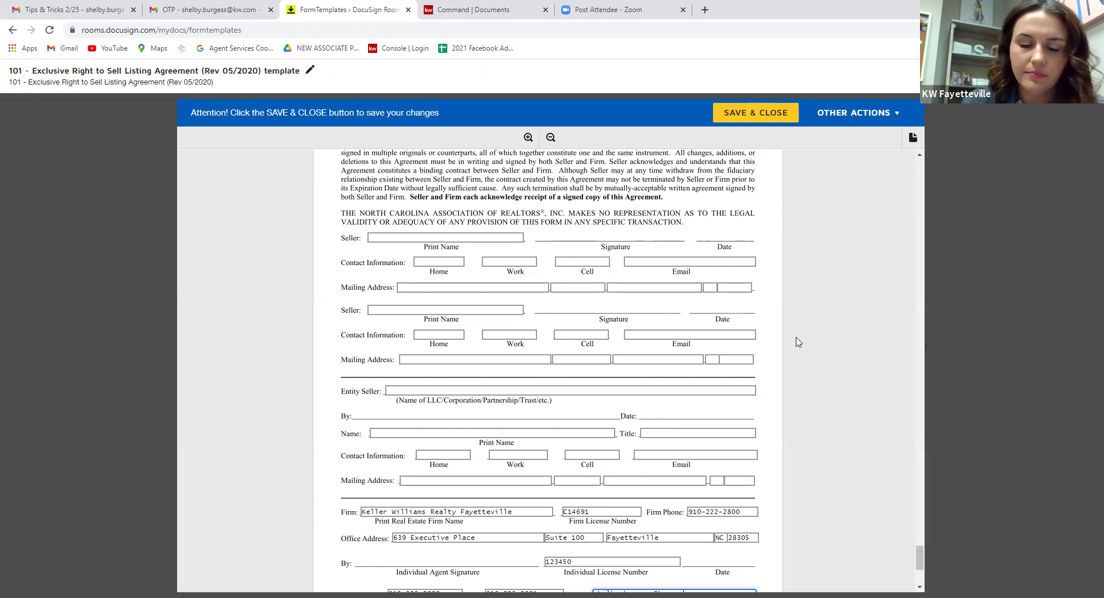
{"action": "scroll", "coordinate": [806, 333], "scroll_direction": "down", "scroll_amount": 4}
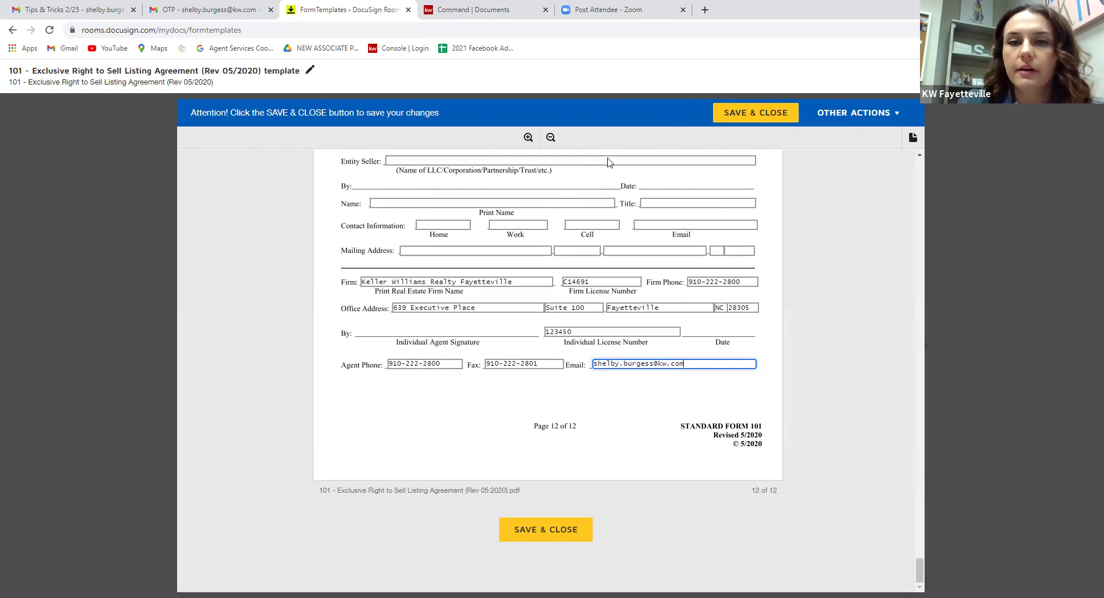
{"action": "left_click", "coordinate": [740, 113]}
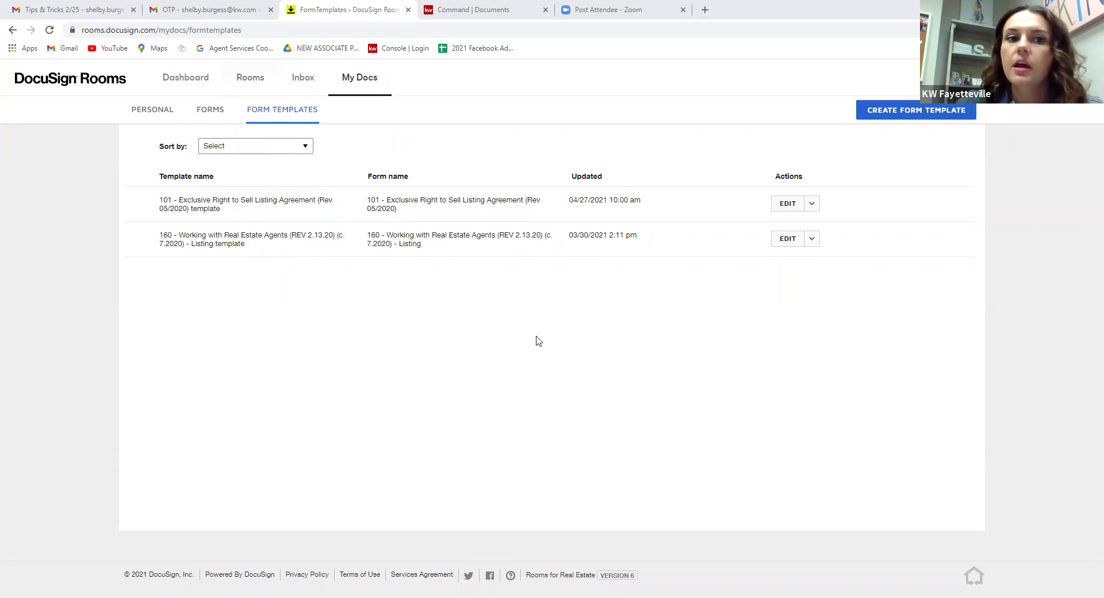
Go through Rooms and the dashboard to reopen the Tip Trick - Buyer room.
{"action": "left_click", "coordinate": [244, 84]}
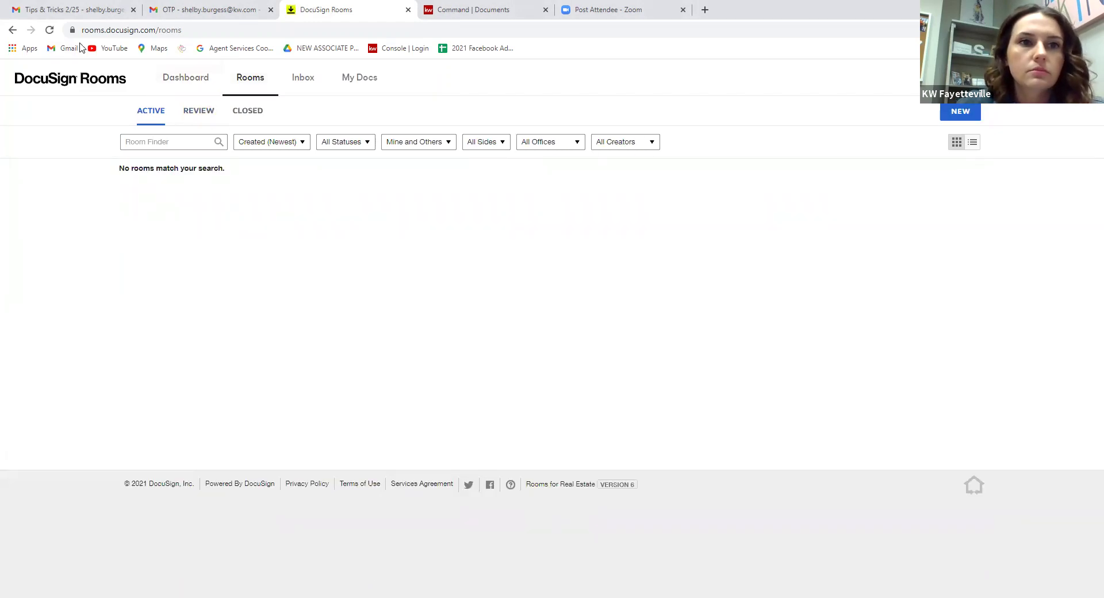
{"action": "left_click", "coordinate": [88, 83]}
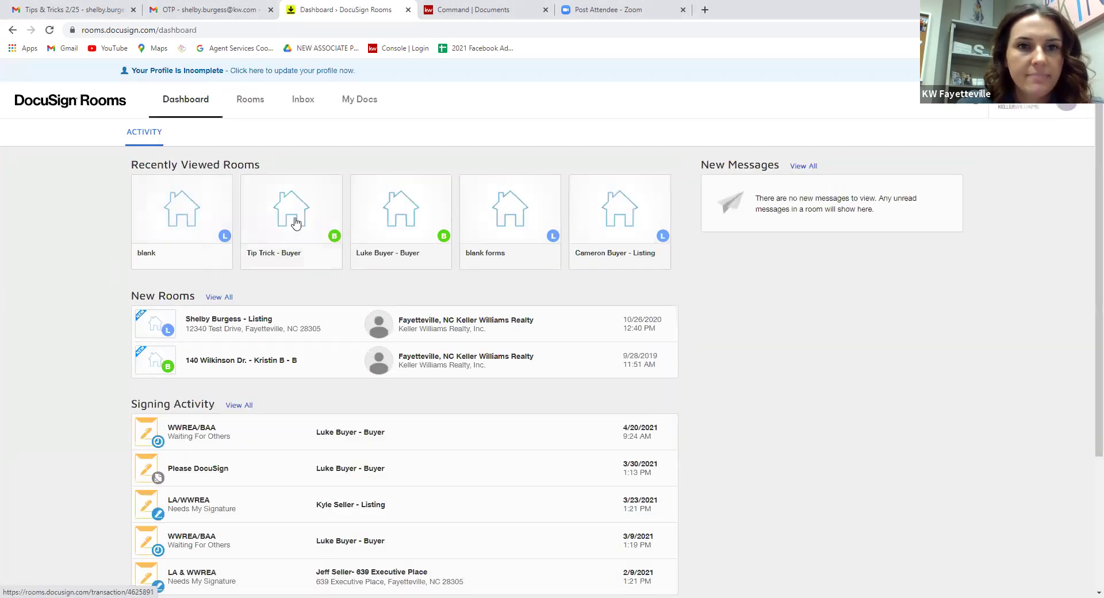
{"action": "left_click", "coordinate": [296, 223]}
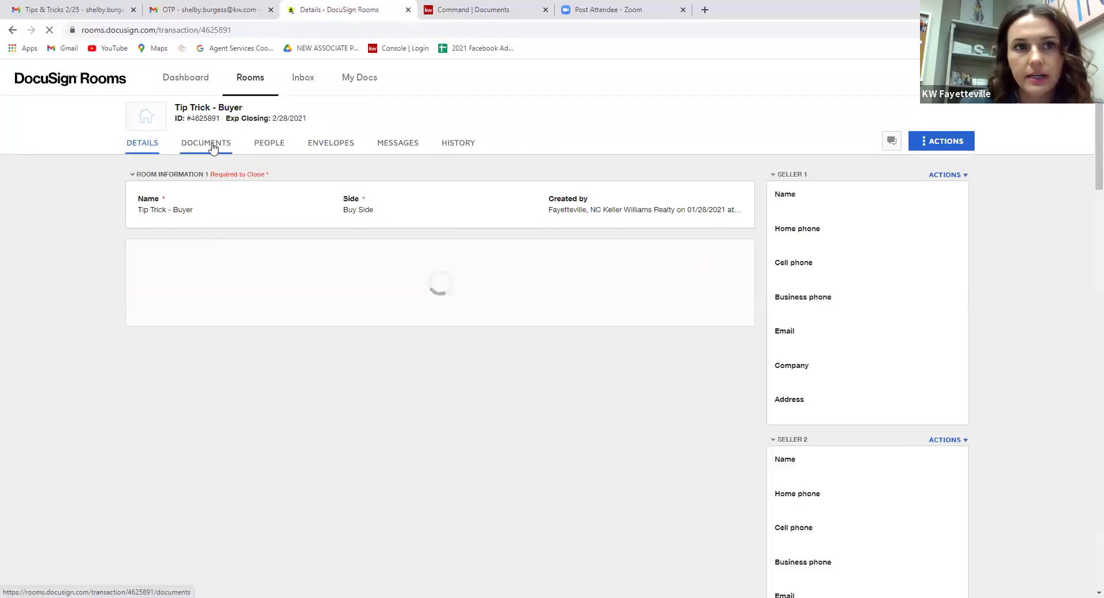
{"action": "left_click", "coordinate": [210, 142]}
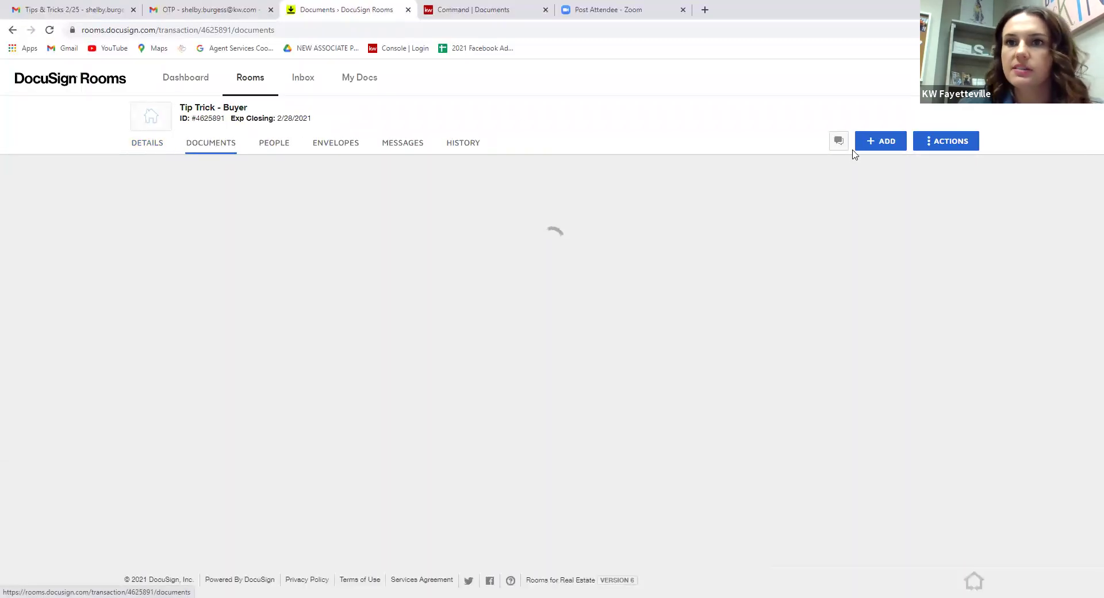
{"action": "left_click", "coordinate": [864, 141]}
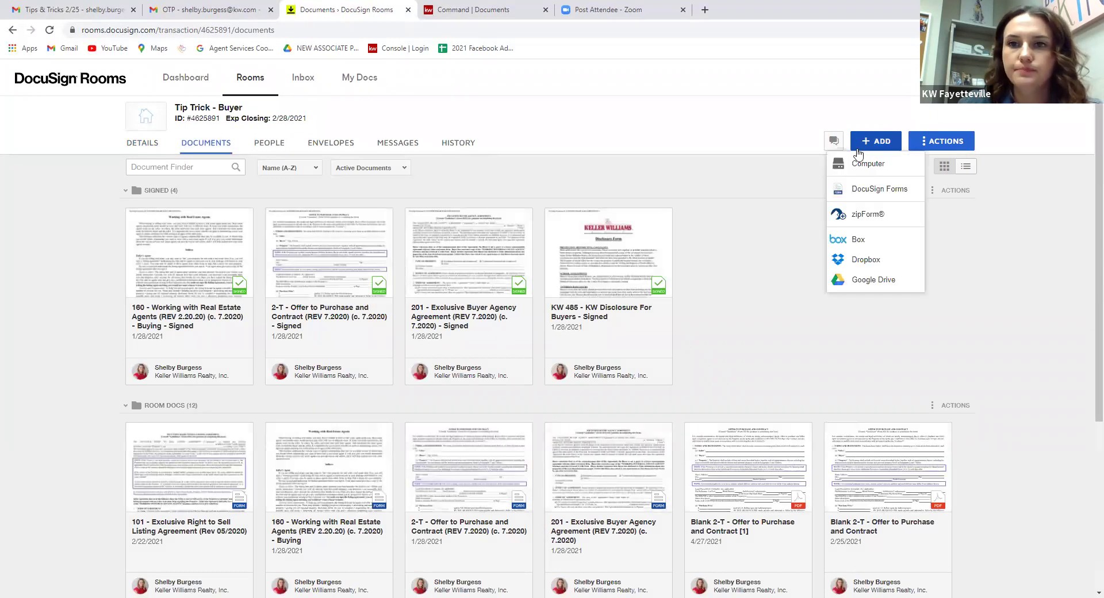
{"action": "left_click", "coordinate": [857, 191]}
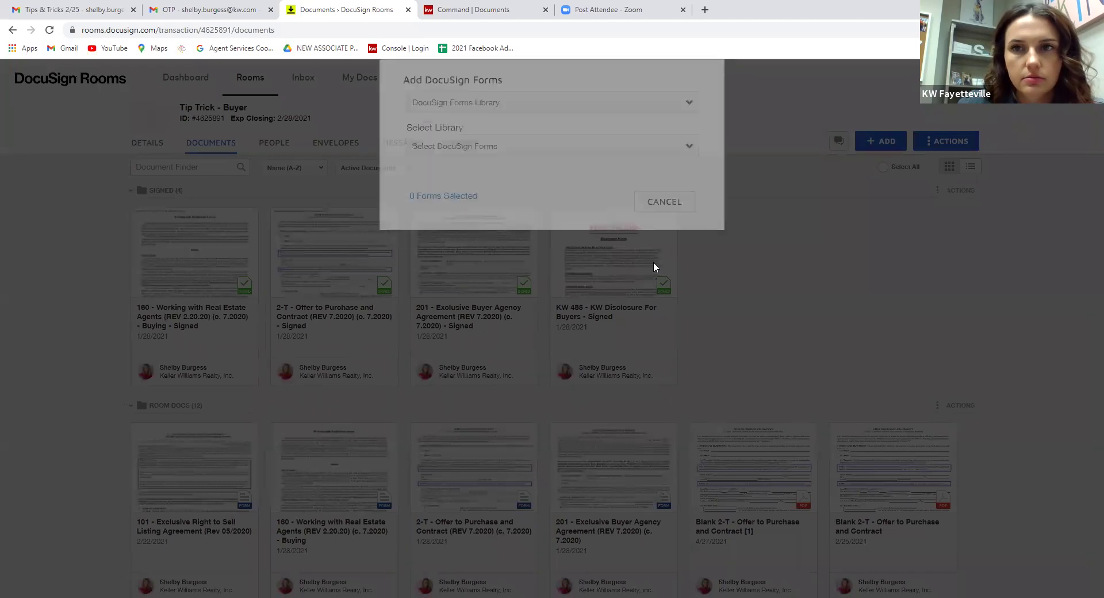
{"action": "left_click", "coordinate": [476, 161]}
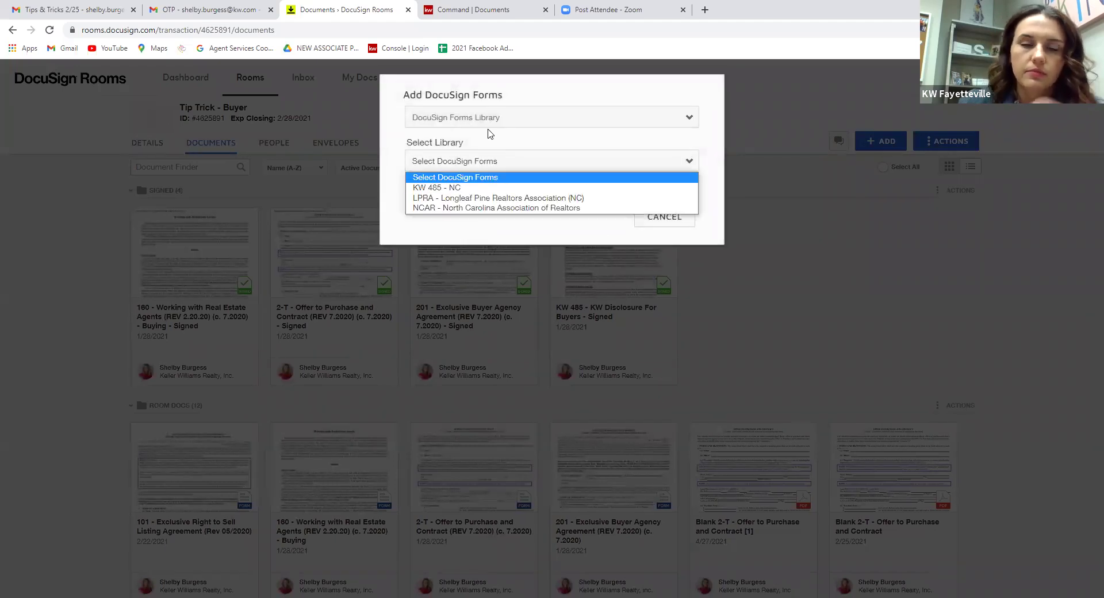
{"action": "left_click", "coordinate": [488, 129]}
{"action": "left_click", "coordinate": [491, 118]}
{"action": "left_click", "coordinate": [489, 147]}
{"action": "left_click", "coordinate": [488, 164]}
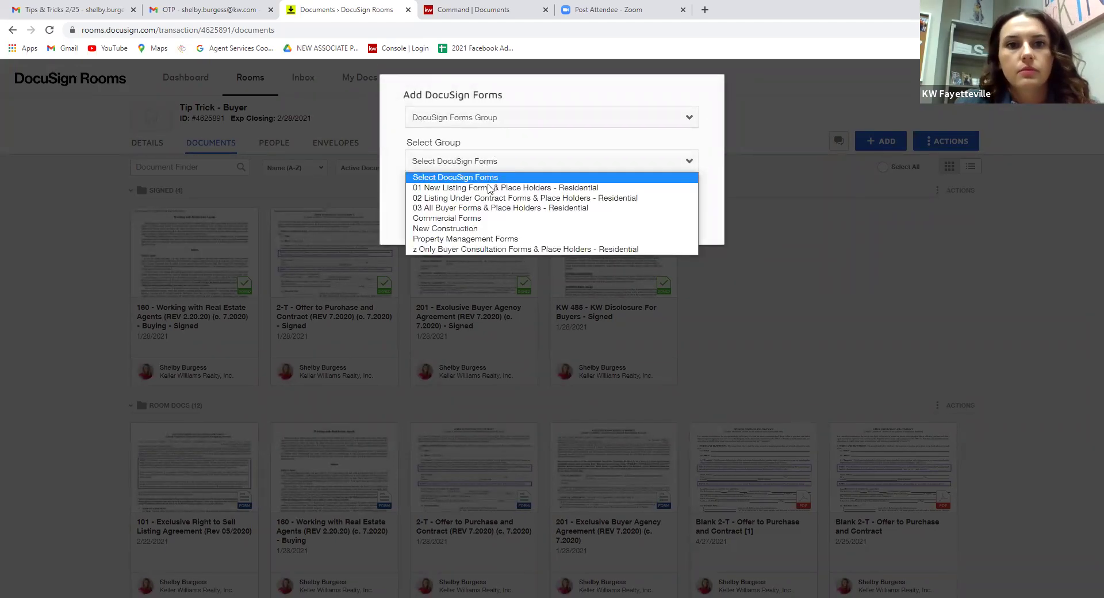
{"action": "left_click", "coordinate": [489, 188]}
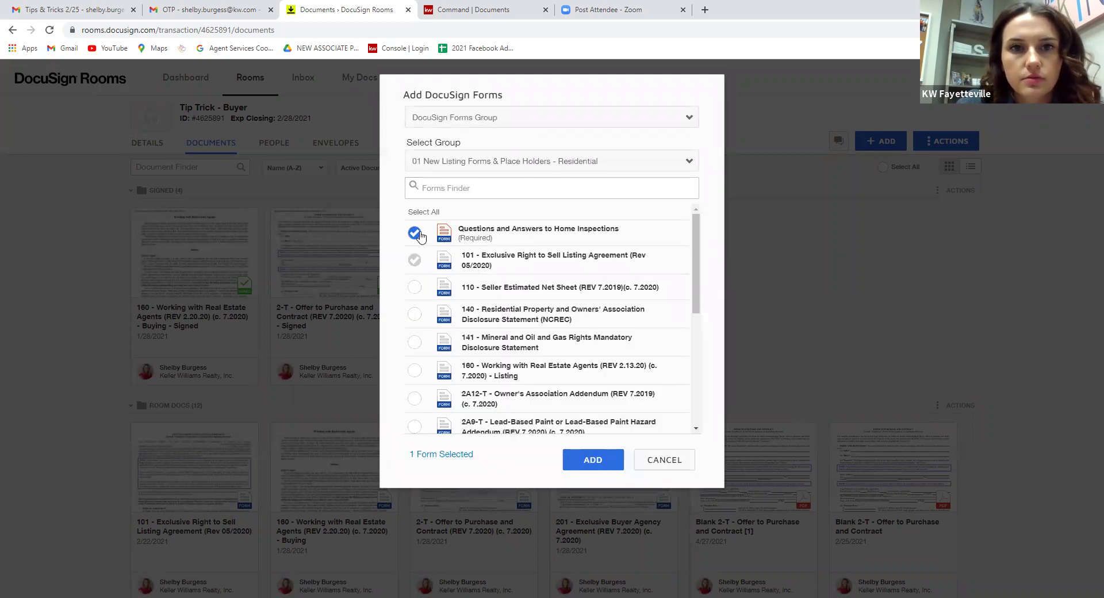
{"action": "left_click", "coordinate": [416, 233]}
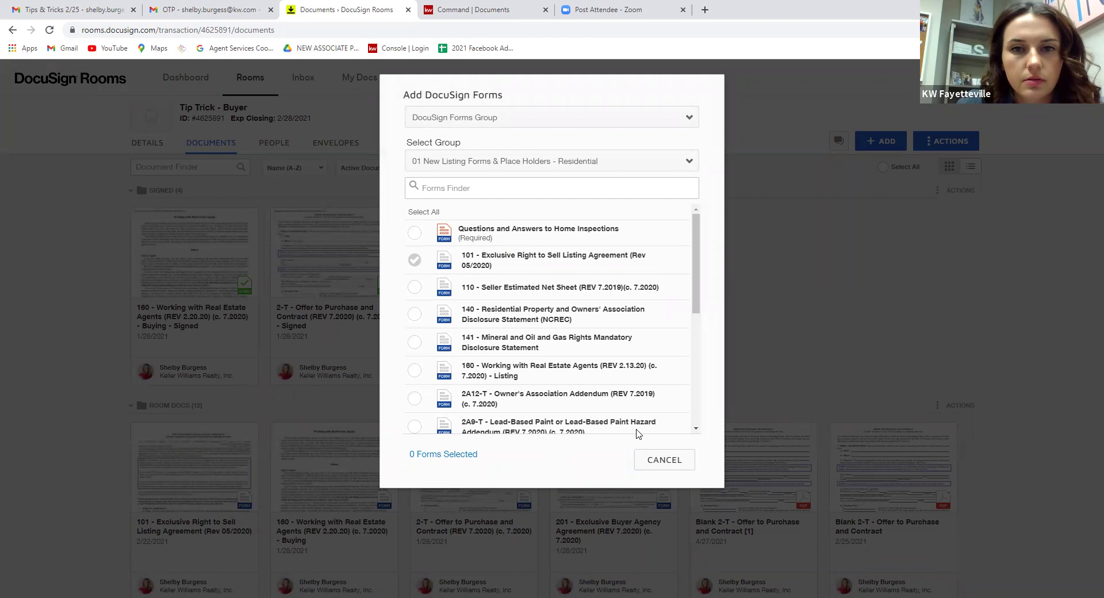
{"action": "left_click", "coordinate": [664, 460]}
{"action": "scroll", "coordinate": [170, 355], "scroll_direction": "down", "scroll_amount": 1}
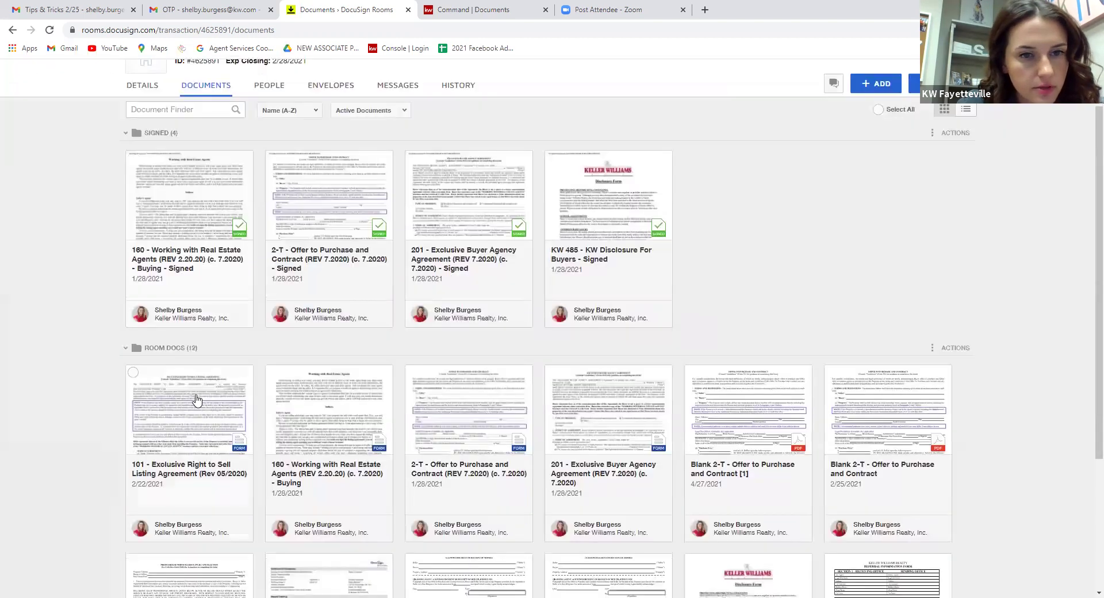
{"action": "left_click", "coordinate": [196, 396]}
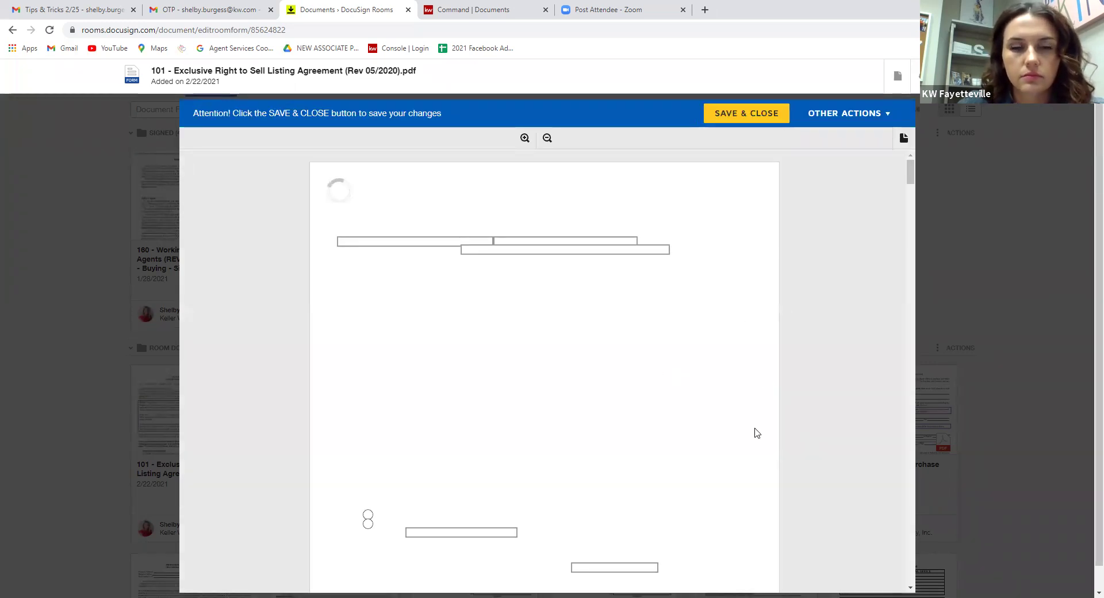
{"action": "scroll", "coordinate": [897, 233], "scroll_direction": "down", "scroll_amount": 18}
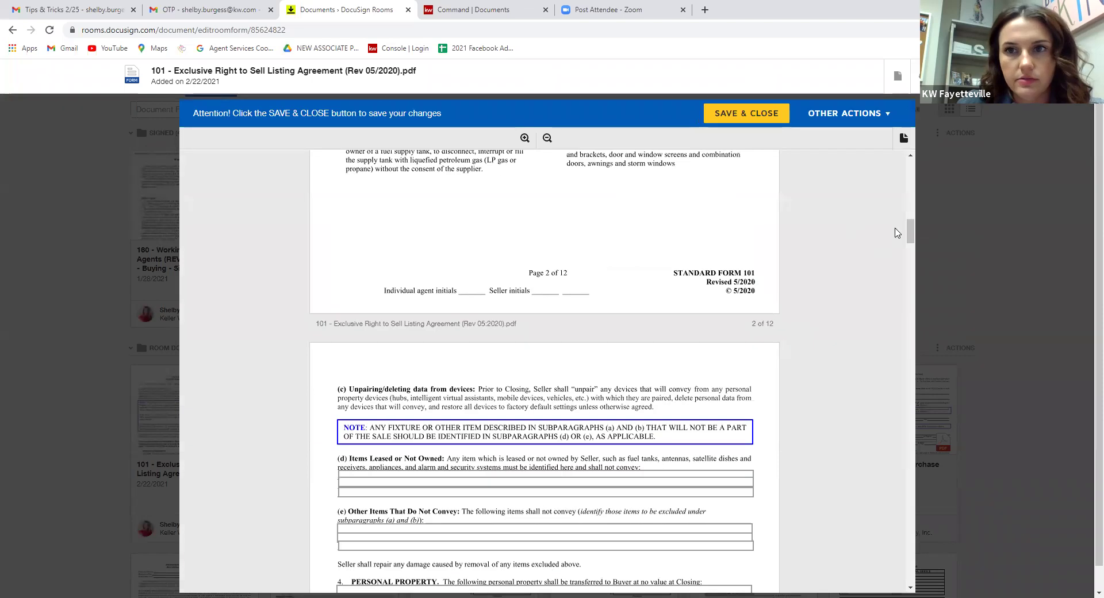
{"action": "left_click_drag", "start_coordinate": [910, 232], "coordinate": [939, 584]}
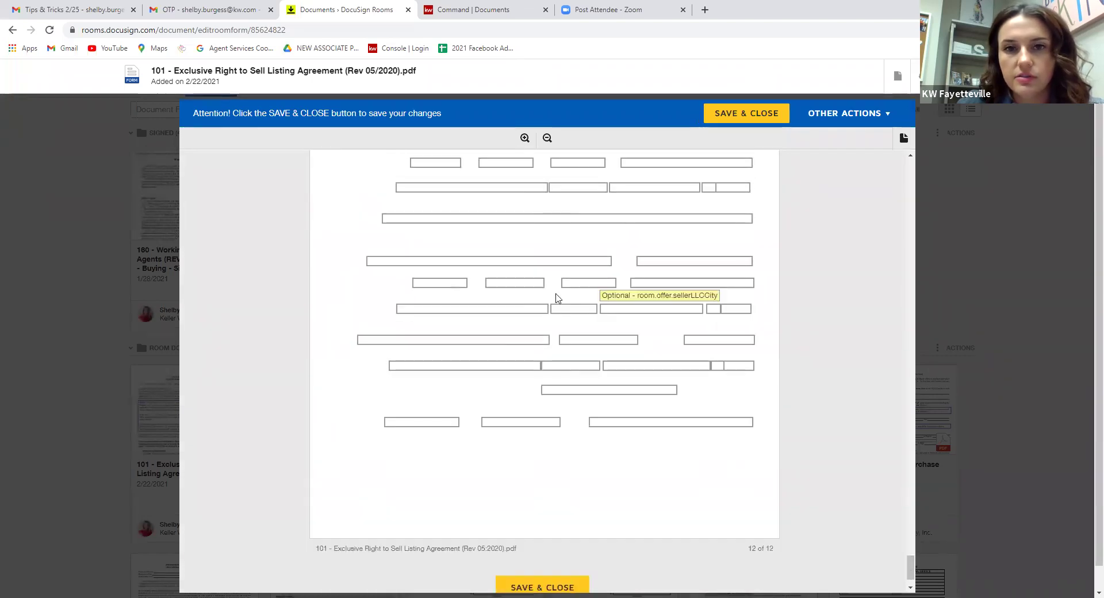
{"action": "scroll", "coordinate": [690, 405], "scroll_direction": "up", "scroll_amount": 2}
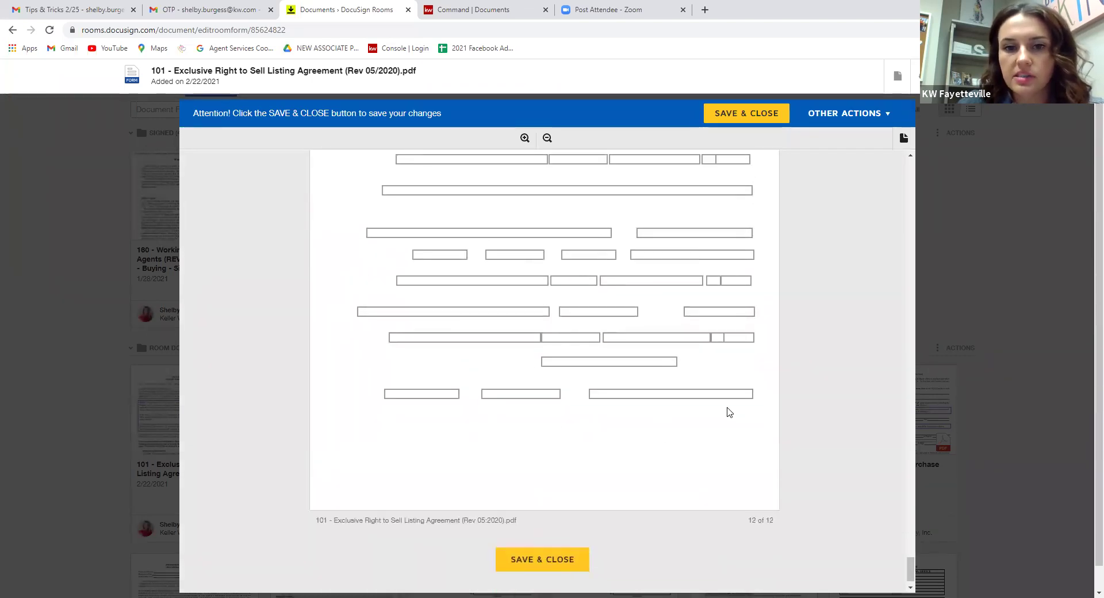
{"action": "scroll", "coordinate": [776, 386], "scroll_direction": "down", "scroll_amount": 1}
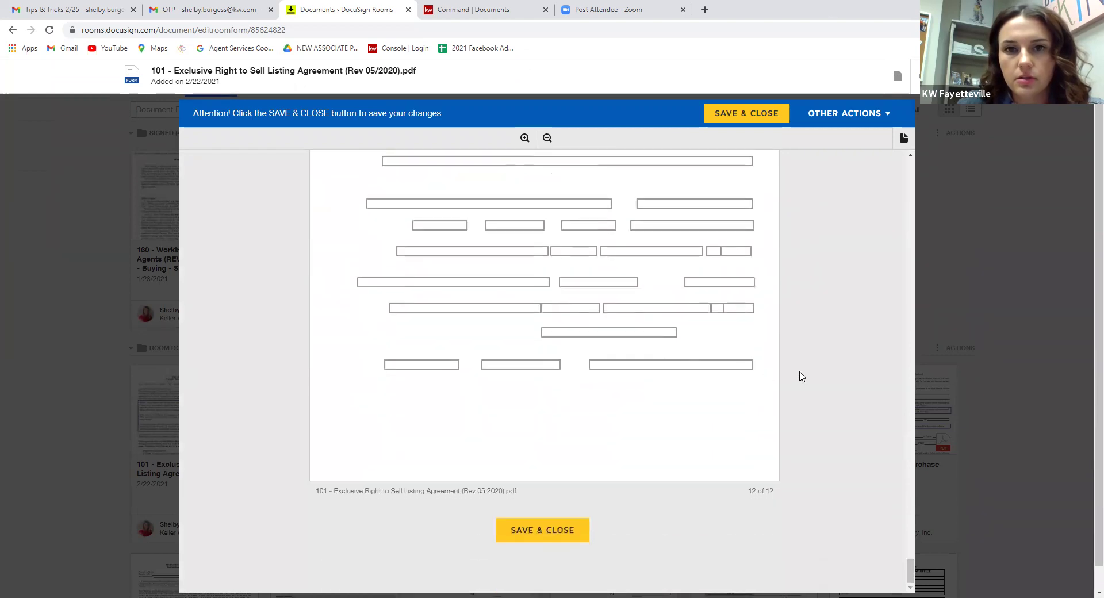
{"action": "scroll", "coordinate": [834, 333], "scroll_direction": "up", "scroll_amount": 4}
{"action": "scroll", "coordinate": [764, 316], "scroll_direction": "up", "scroll_amount": 3}
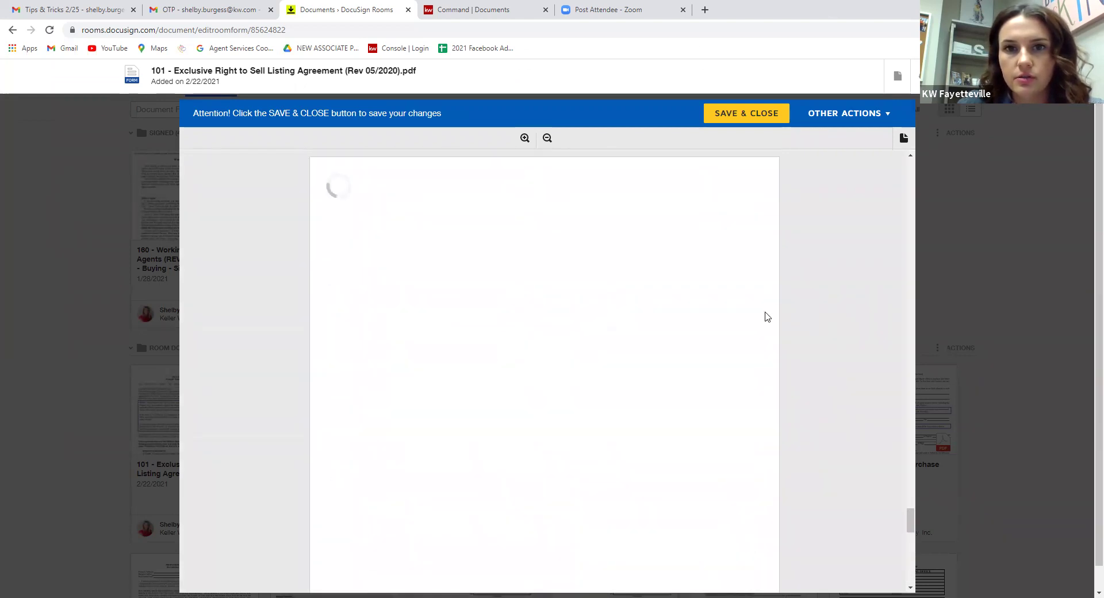
{"action": "scroll", "coordinate": [862, 323], "scroll_direction": "down", "scroll_amount": 7}
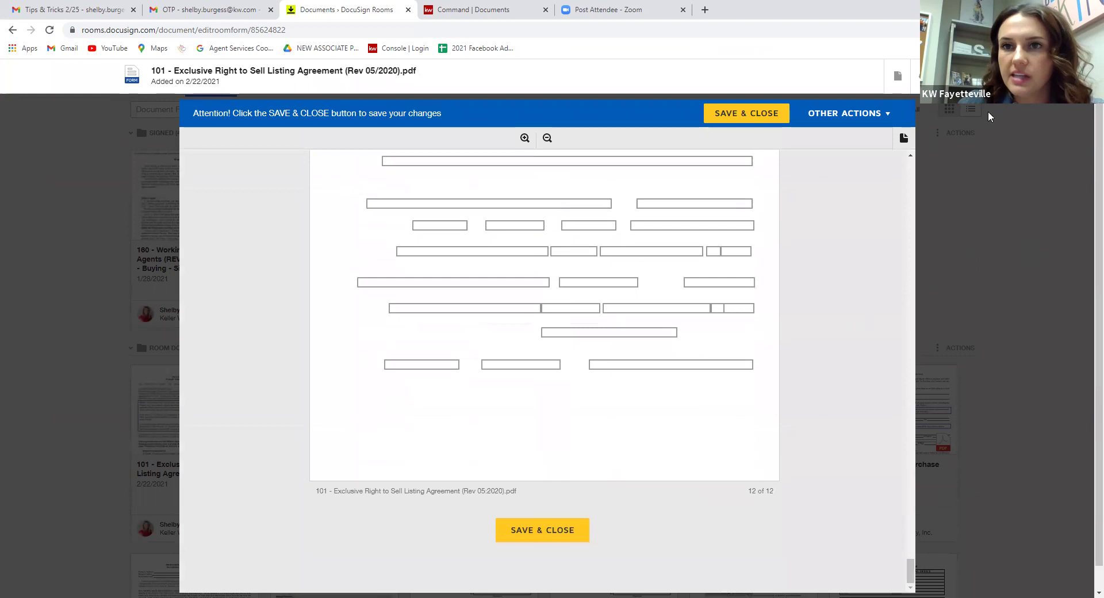
{"action": "left_click", "coordinate": [977, 76]}
Apply the saved 101 Exclusive Right to Sell template to the room's 101 document.
{"action": "scroll", "coordinate": [36, 466], "scroll_direction": "down", "scroll_amount": 2}
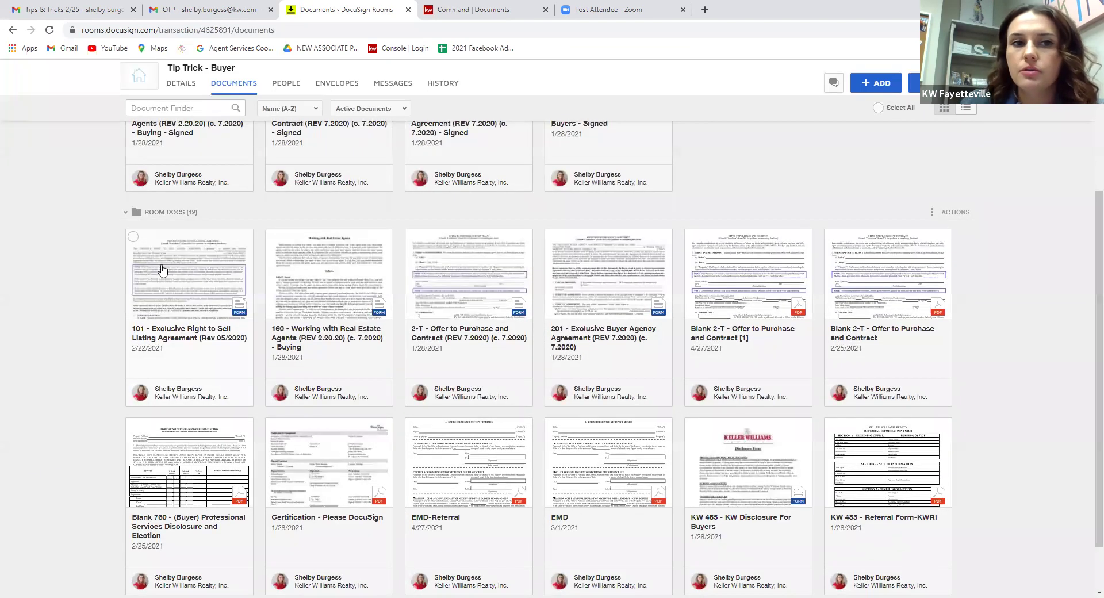
{"action": "right_click", "coordinate": [161, 268]}
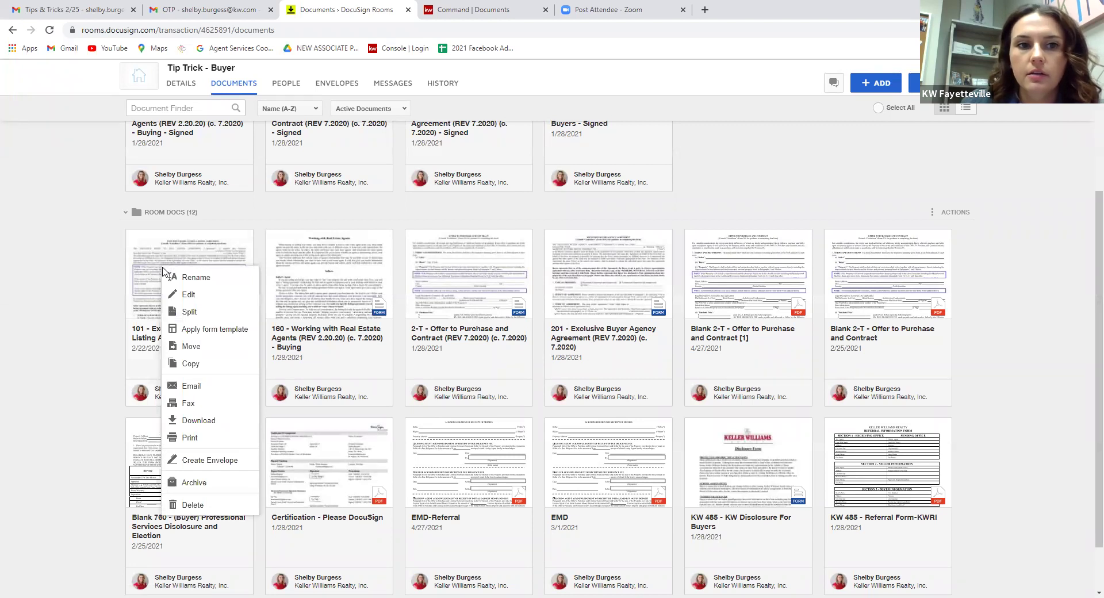
{"action": "left_click", "coordinate": [198, 330]}
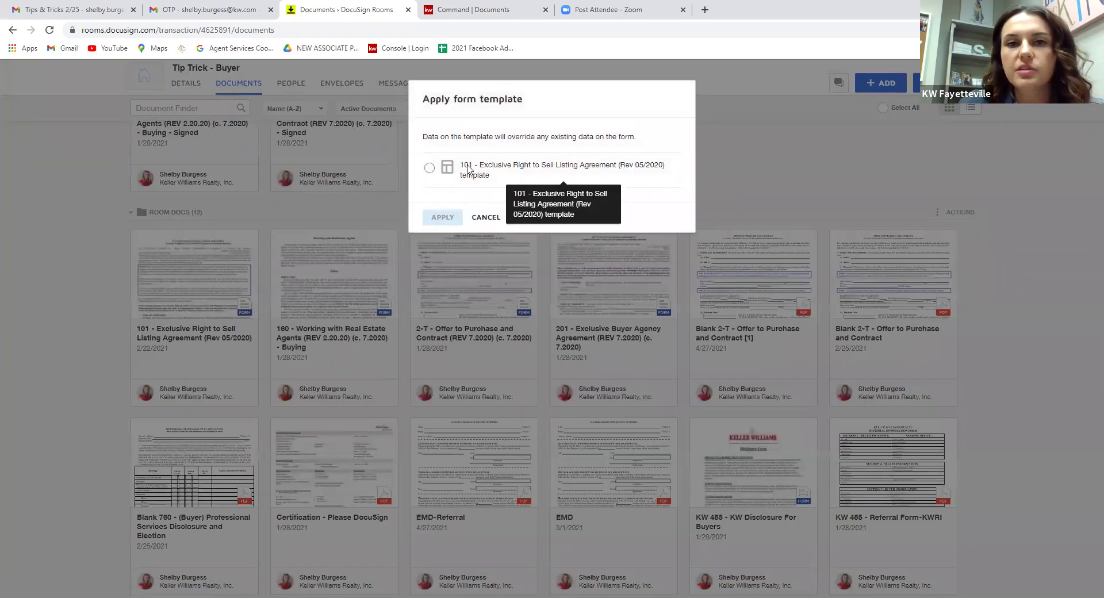
{"action": "left_click", "coordinate": [429, 168]}
{"action": "left_click", "coordinate": [437, 216]}
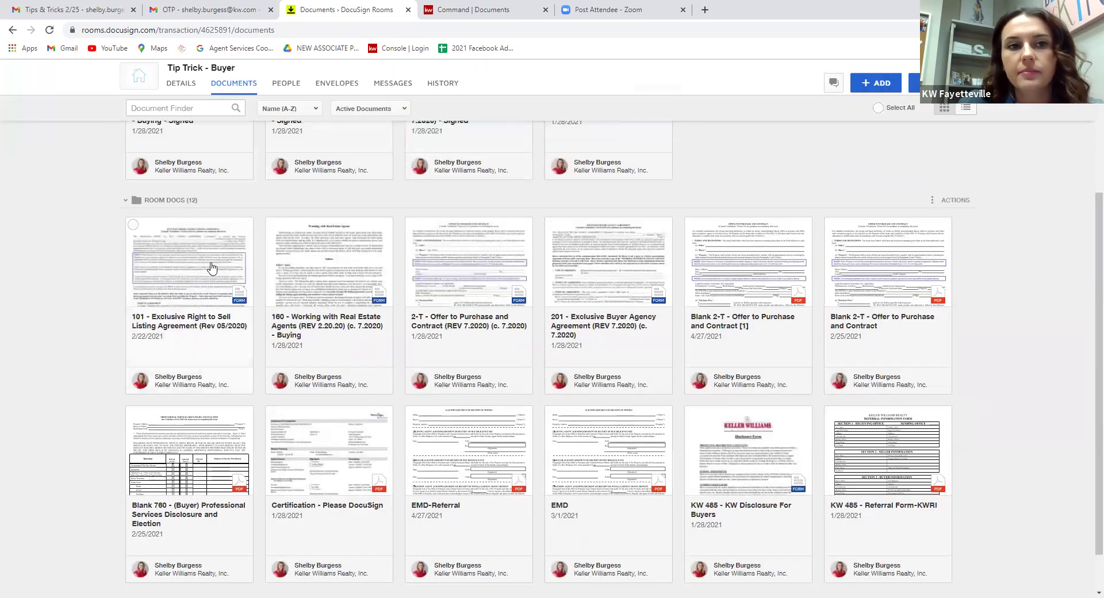
Open the 101 form and check the prefilled firm and agent details on page 12.
{"action": "left_click", "coordinate": [210, 258]}
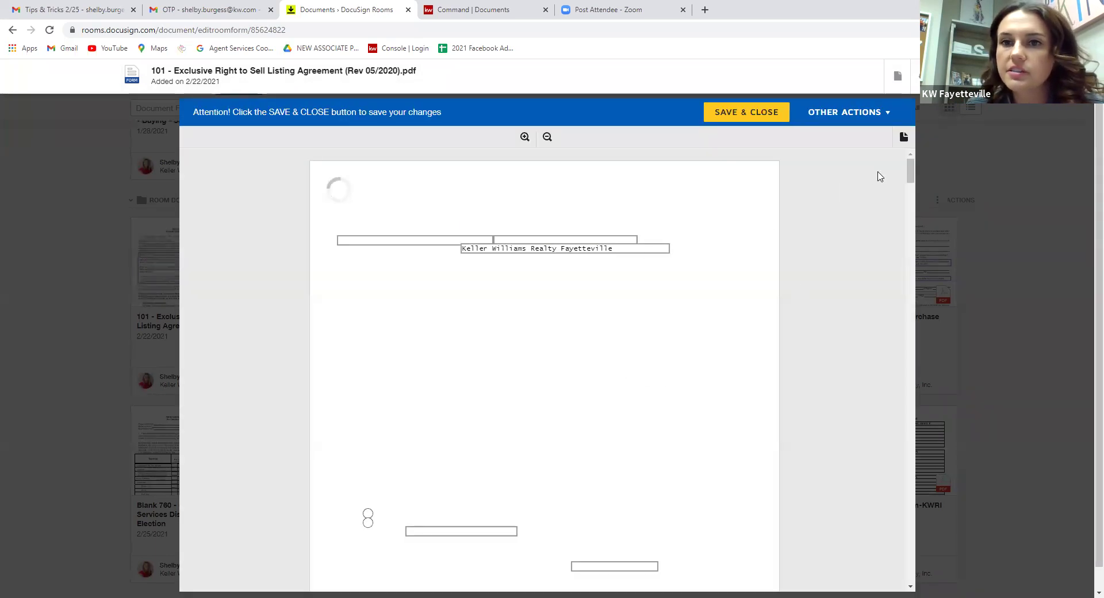
{"action": "left_click_drag", "start_coordinate": [910, 171], "coordinate": [910, 570]}
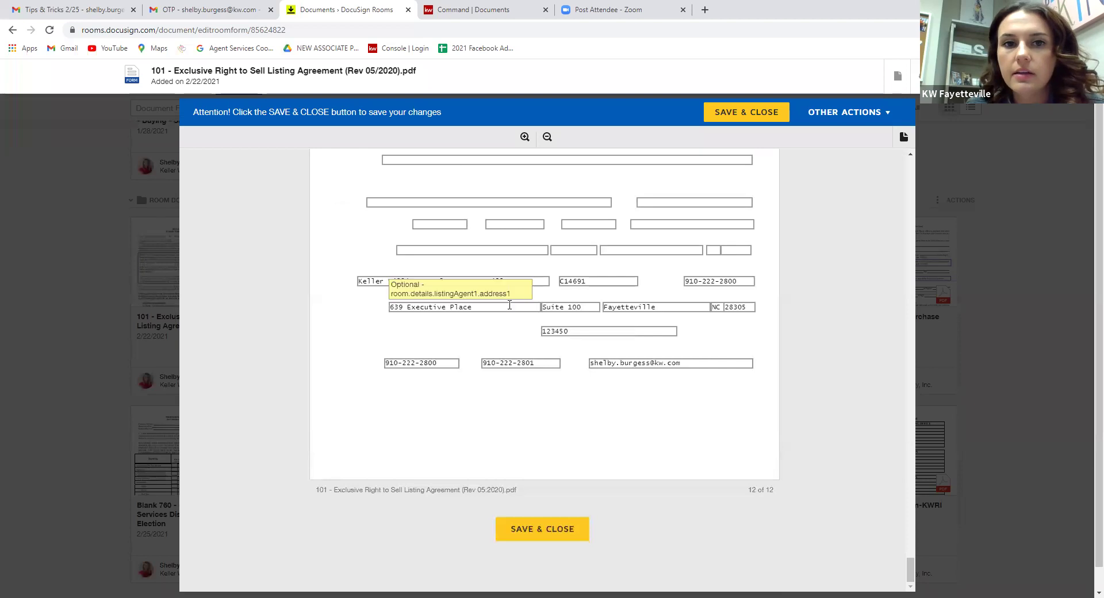
{"action": "left_click_drag", "start_coordinate": [910, 564], "coordinate": [909, 171]}
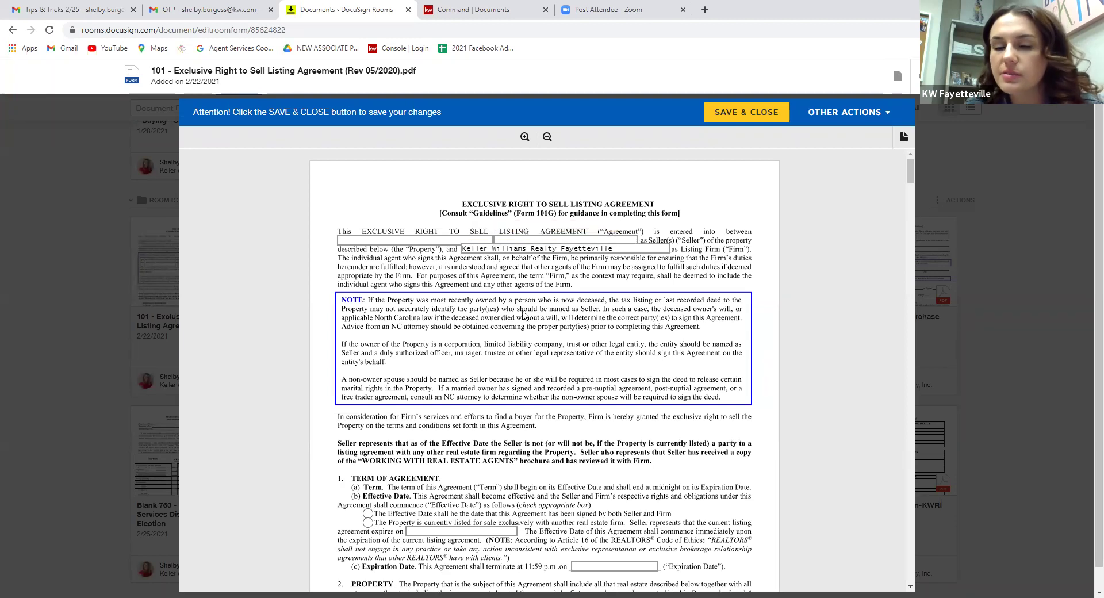
{"action": "scroll", "coordinate": [633, 288], "scroll_direction": "down", "scroll_amount": 20}
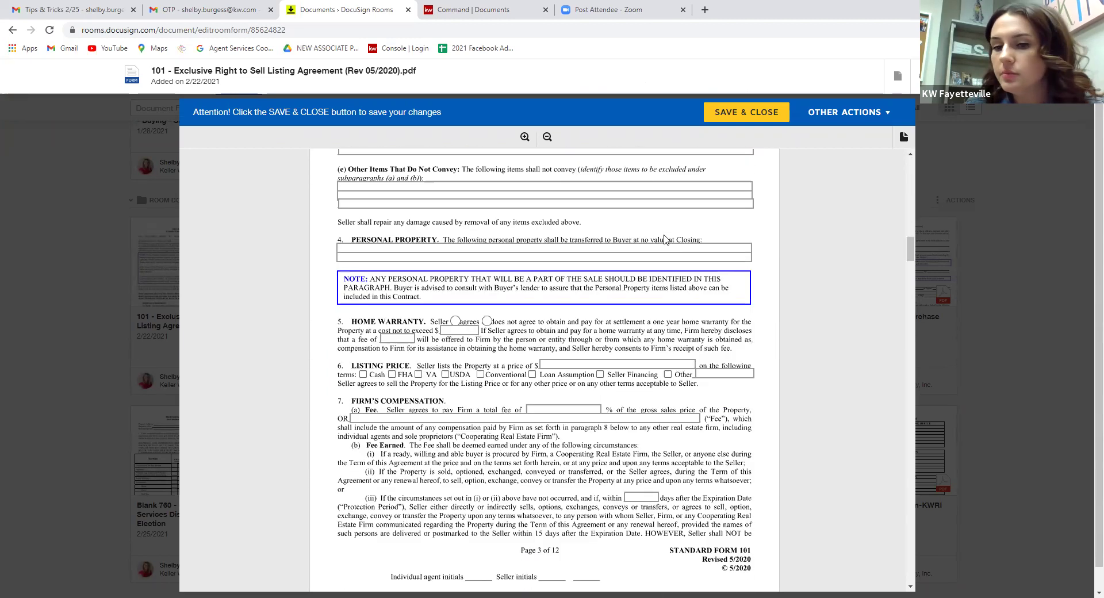
{"action": "scroll", "coordinate": [588, 388], "scroll_direction": "down", "scroll_amount": 20}
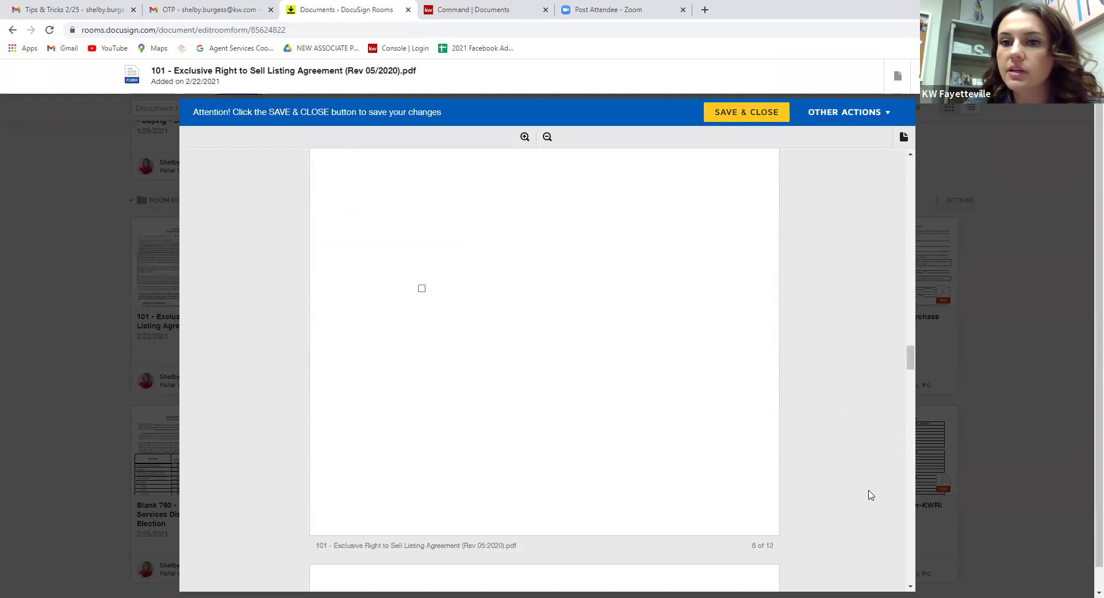
{"action": "scroll", "coordinate": [633, 373], "scroll_direction": "down", "scroll_amount": 20}
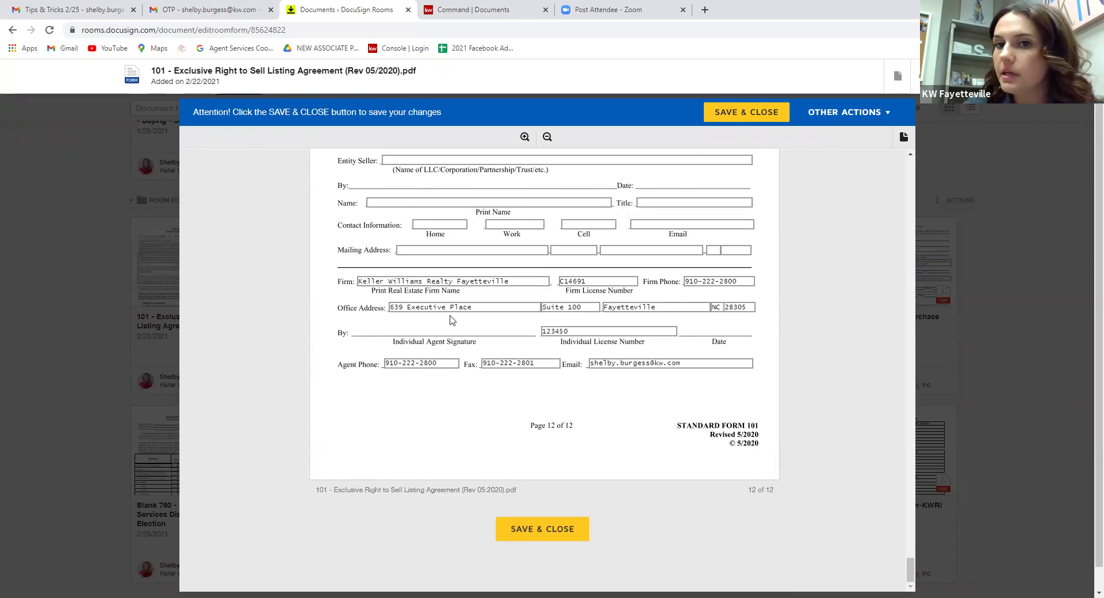
Save and close the prefilled 101 form, then return to the top of the documents list.
{"action": "left_click", "coordinate": [557, 538]}
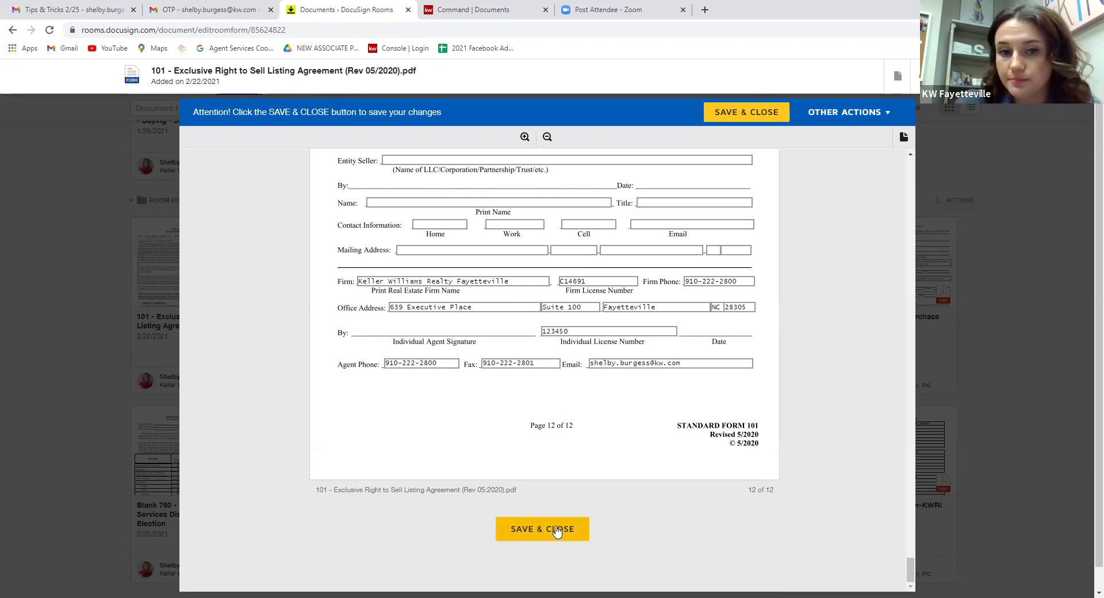
{"action": "left_click", "coordinate": [557, 529]}
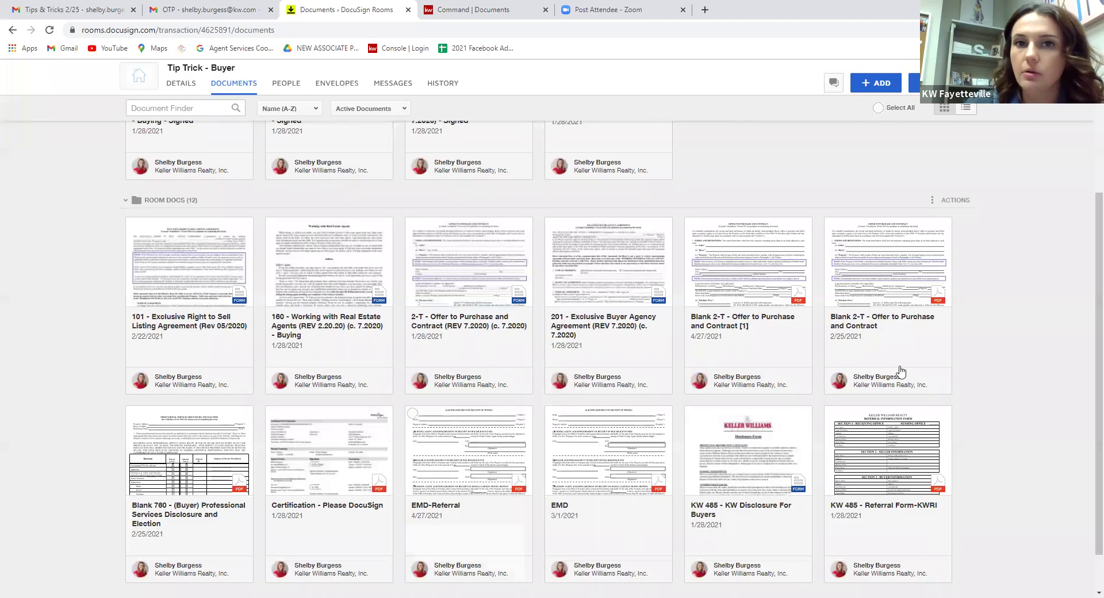
{"action": "scroll", "coordinate": [857, 310], "scroll_direction": "up", "scroll_amount": 4}
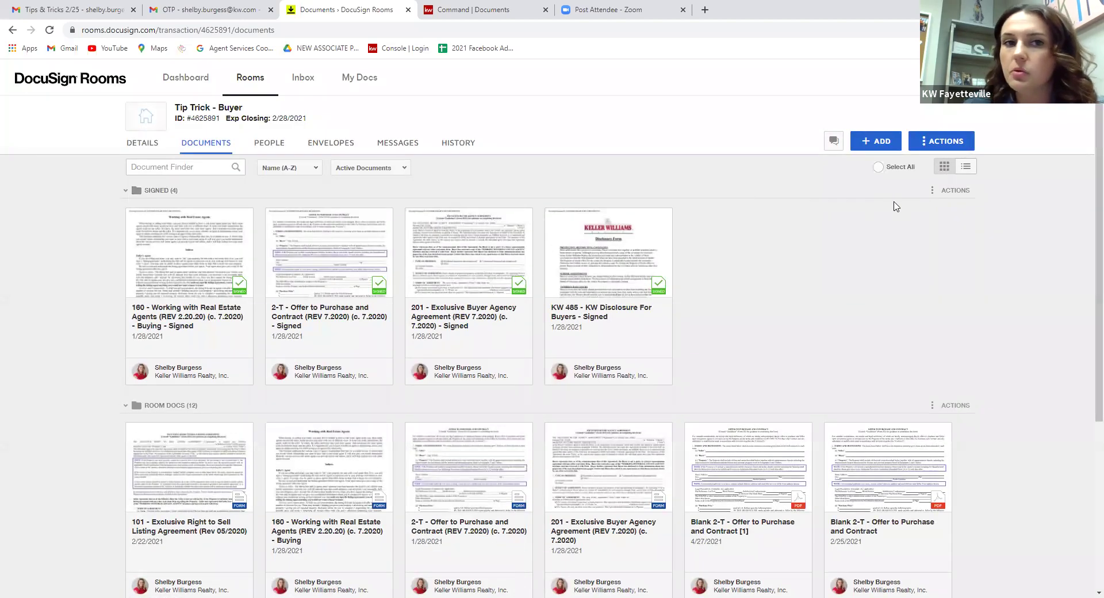